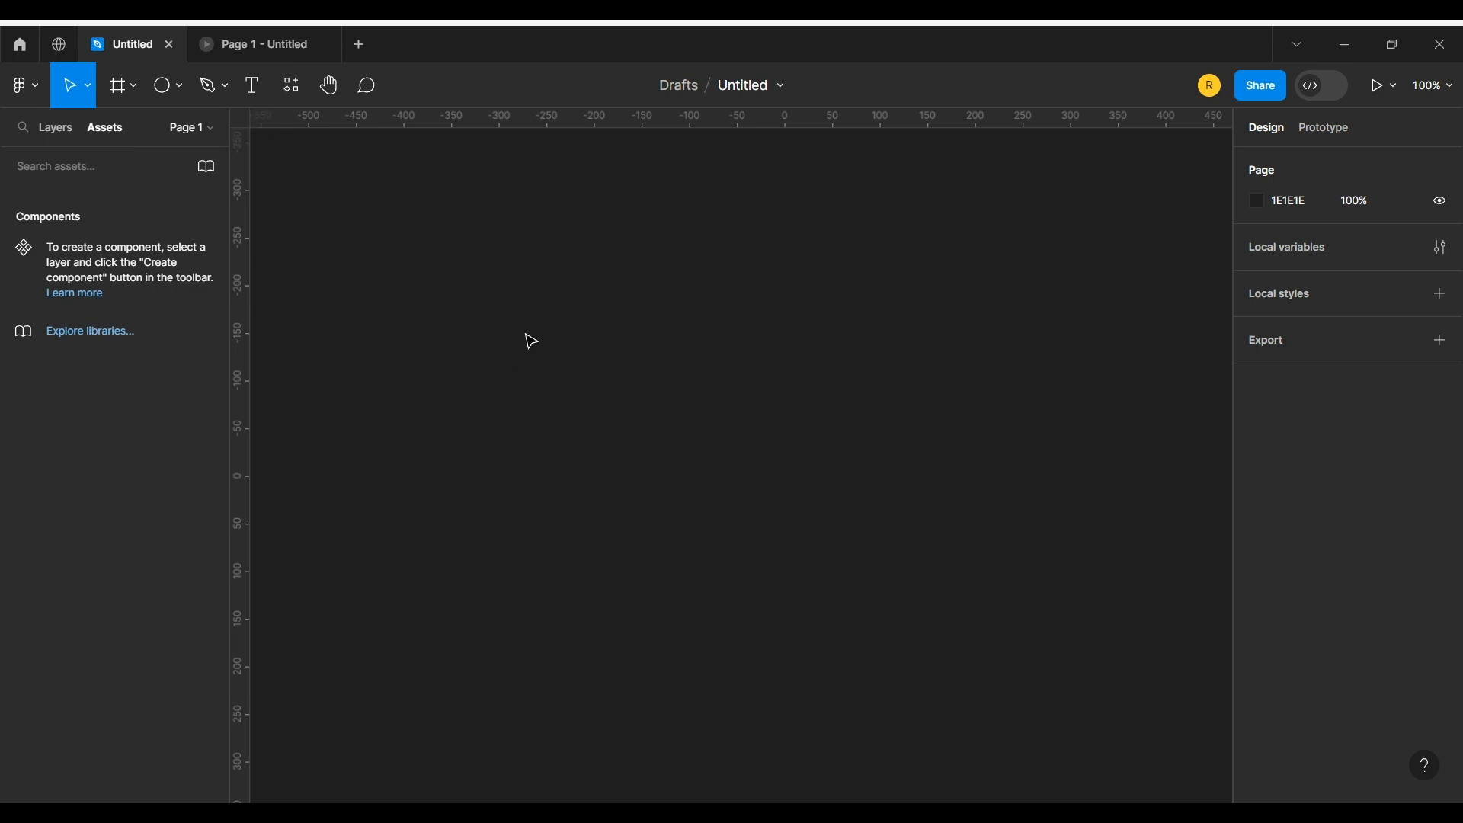
- Add a text layer reading "Get it Now" on the empty canvas
key("t")
left_click(517, 329)
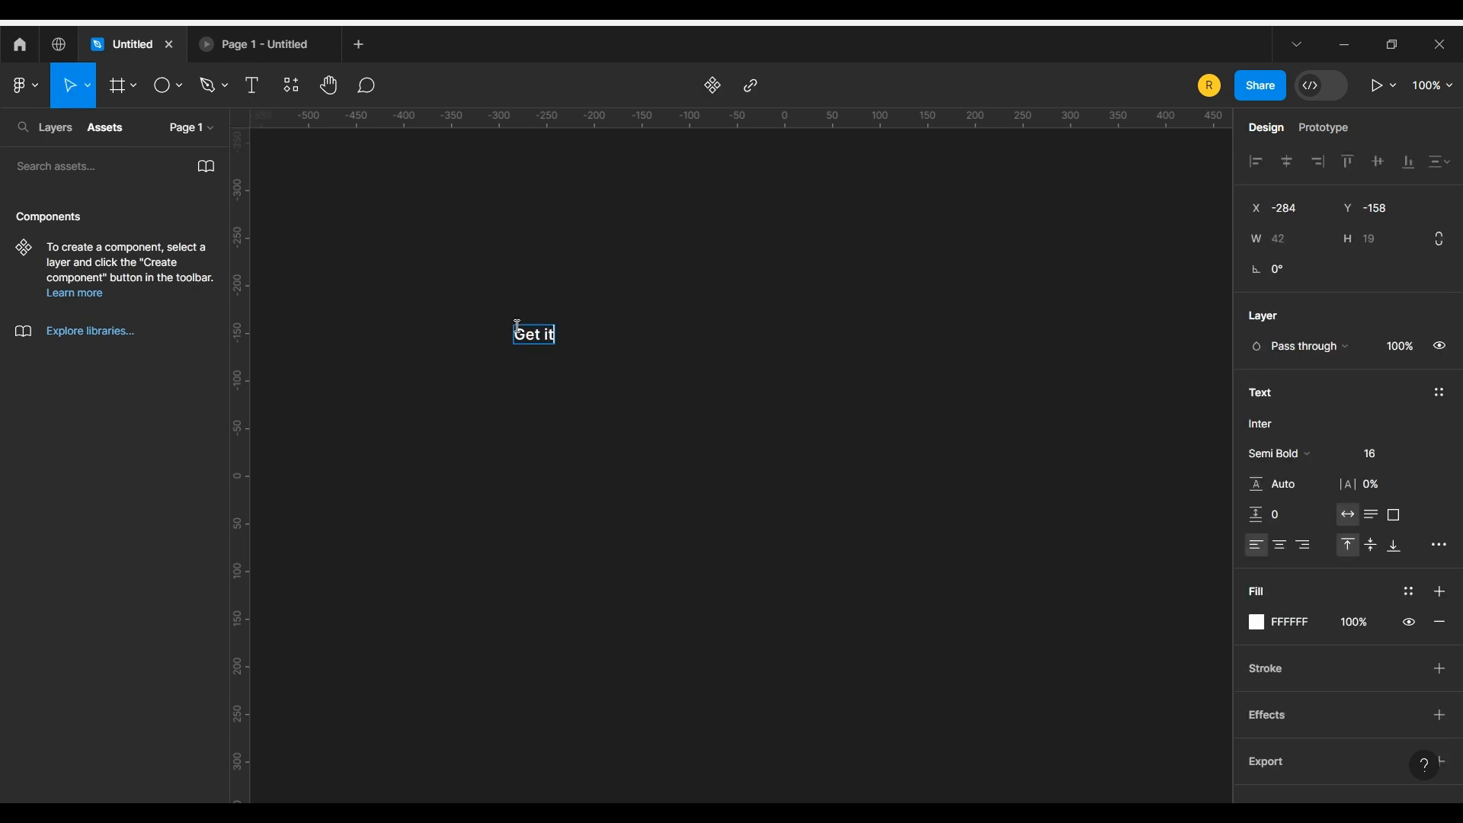
key("Escape")
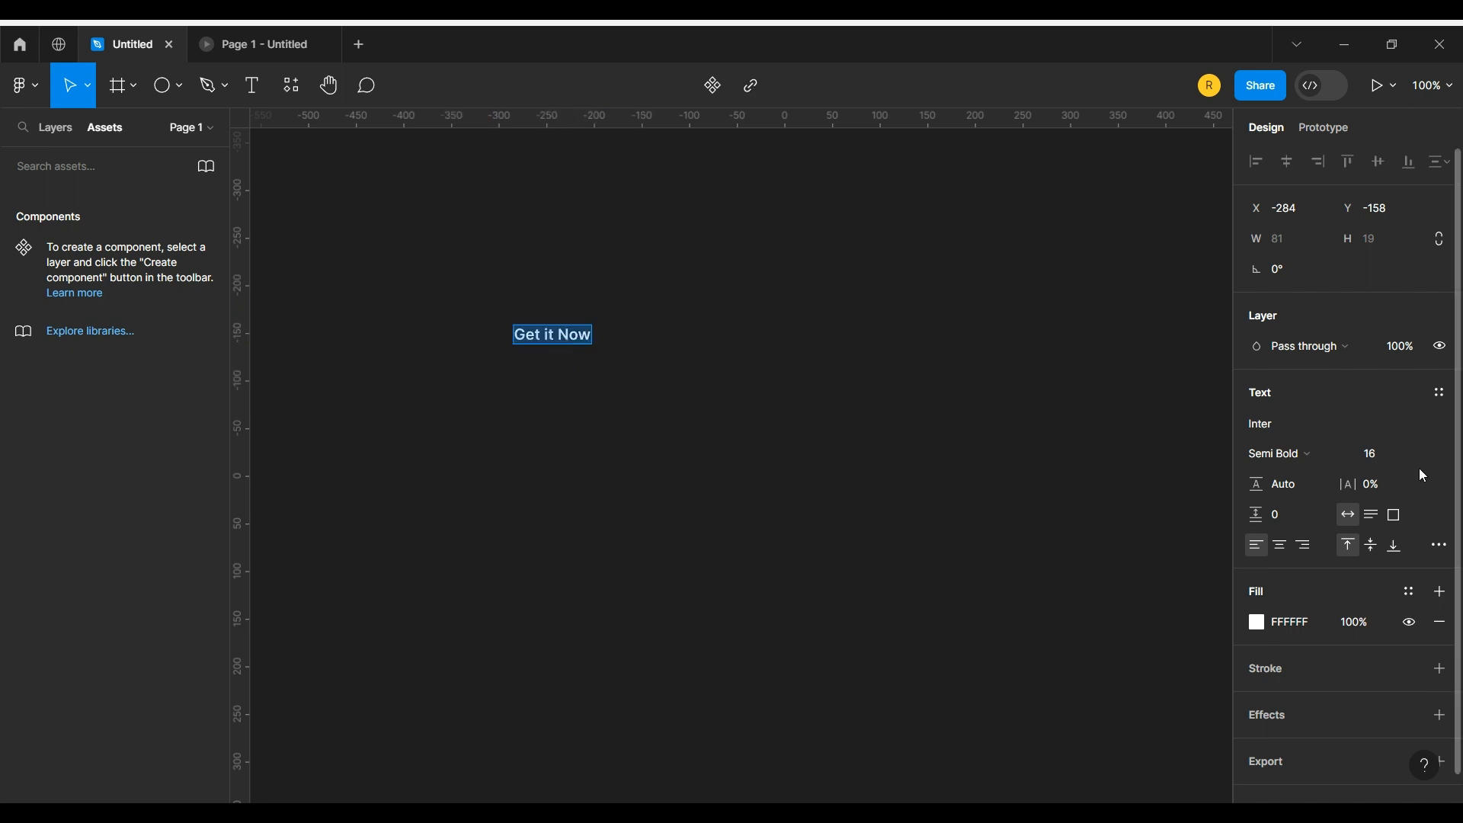
- Set the "Get it Now" text to Bold at font size 20
left_click(1416, 453)
left_click(1401, 473)
left_click(1320, 470)
left_click(1301, 467)
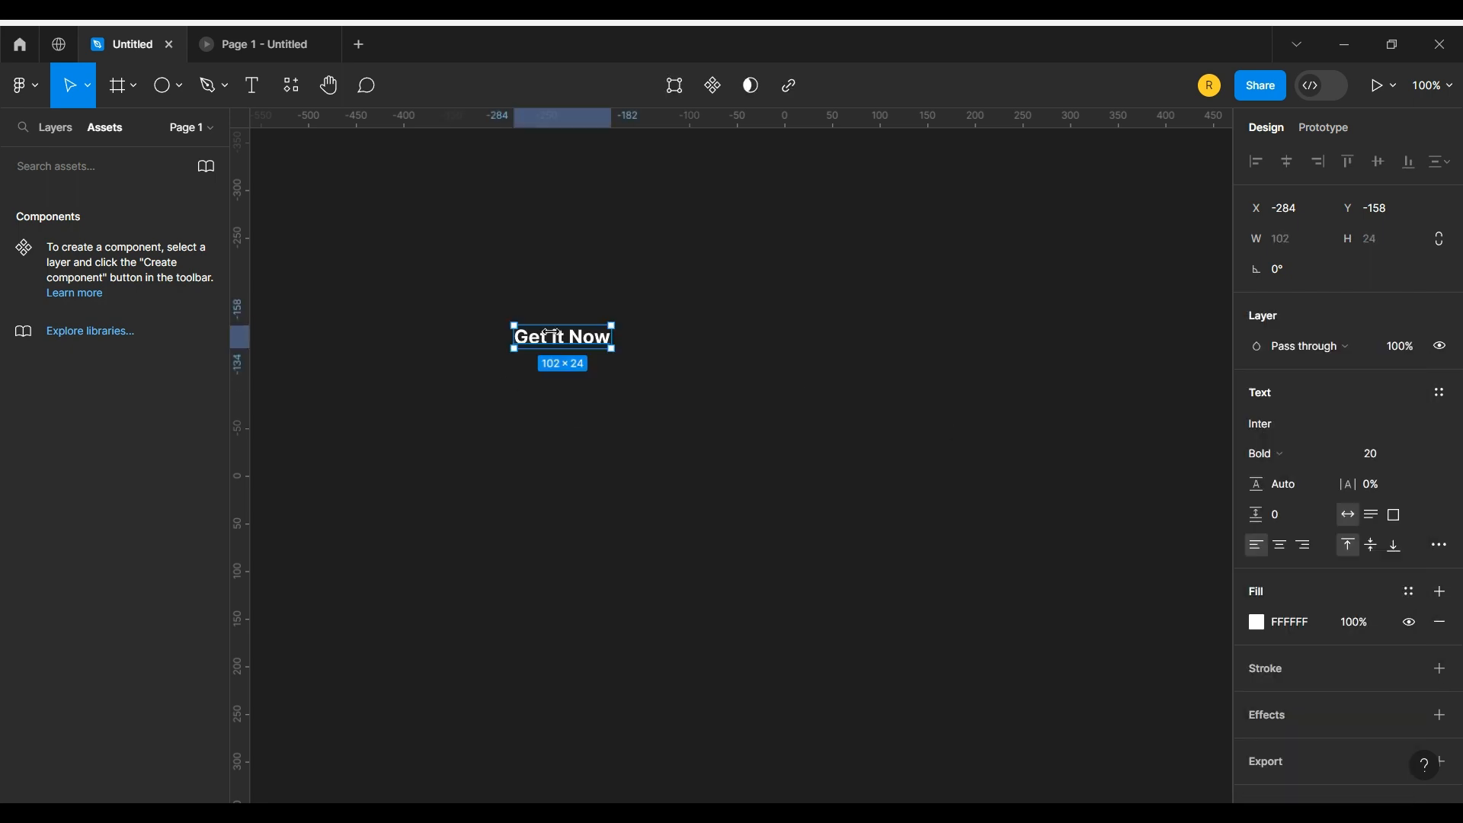
- Wrap the text in an auto layout frame and expand that frame in the layer tree
key("shift+a")
left_click(46, 127)
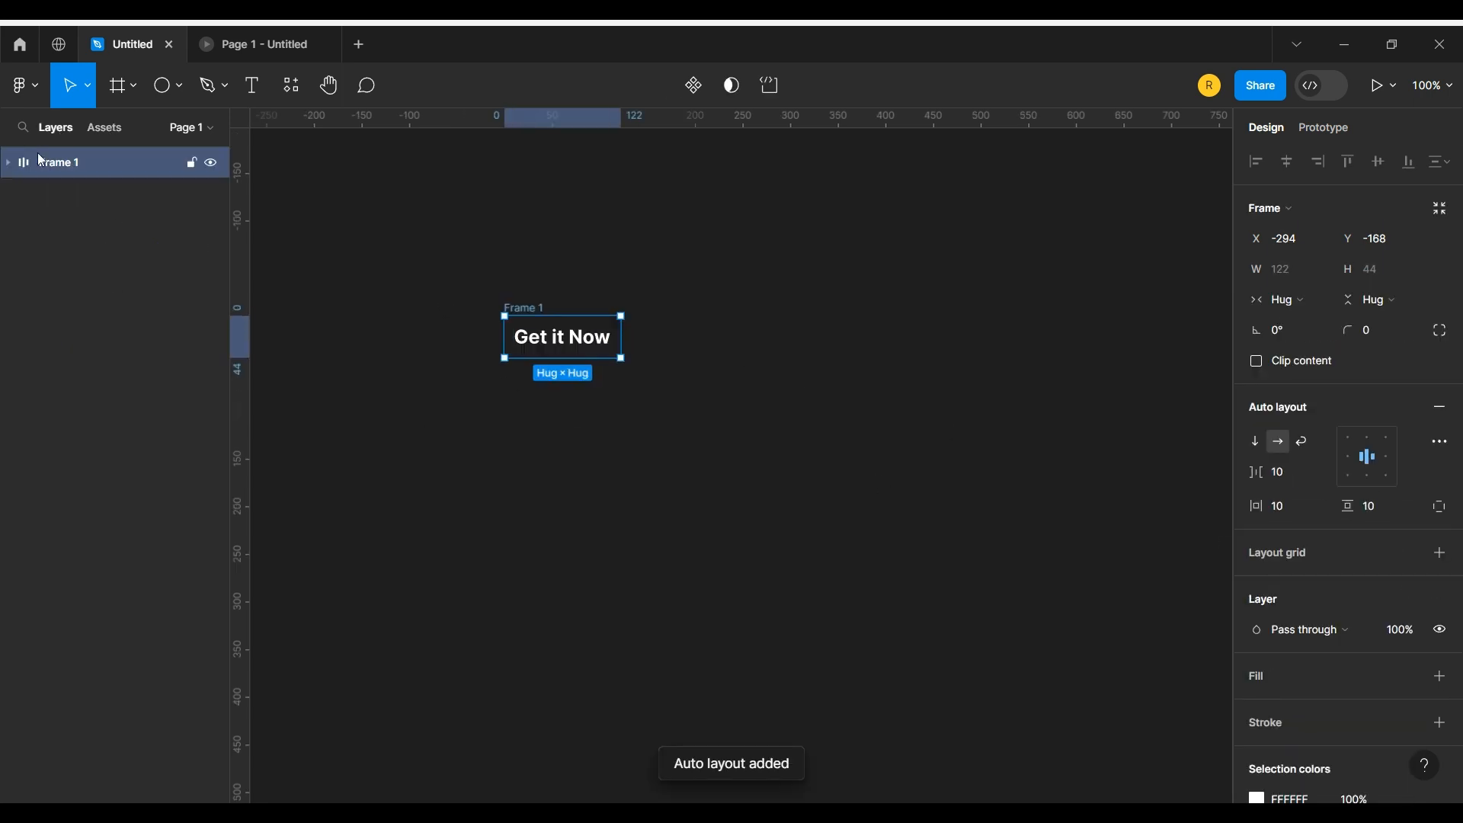
left_click(9, 163)
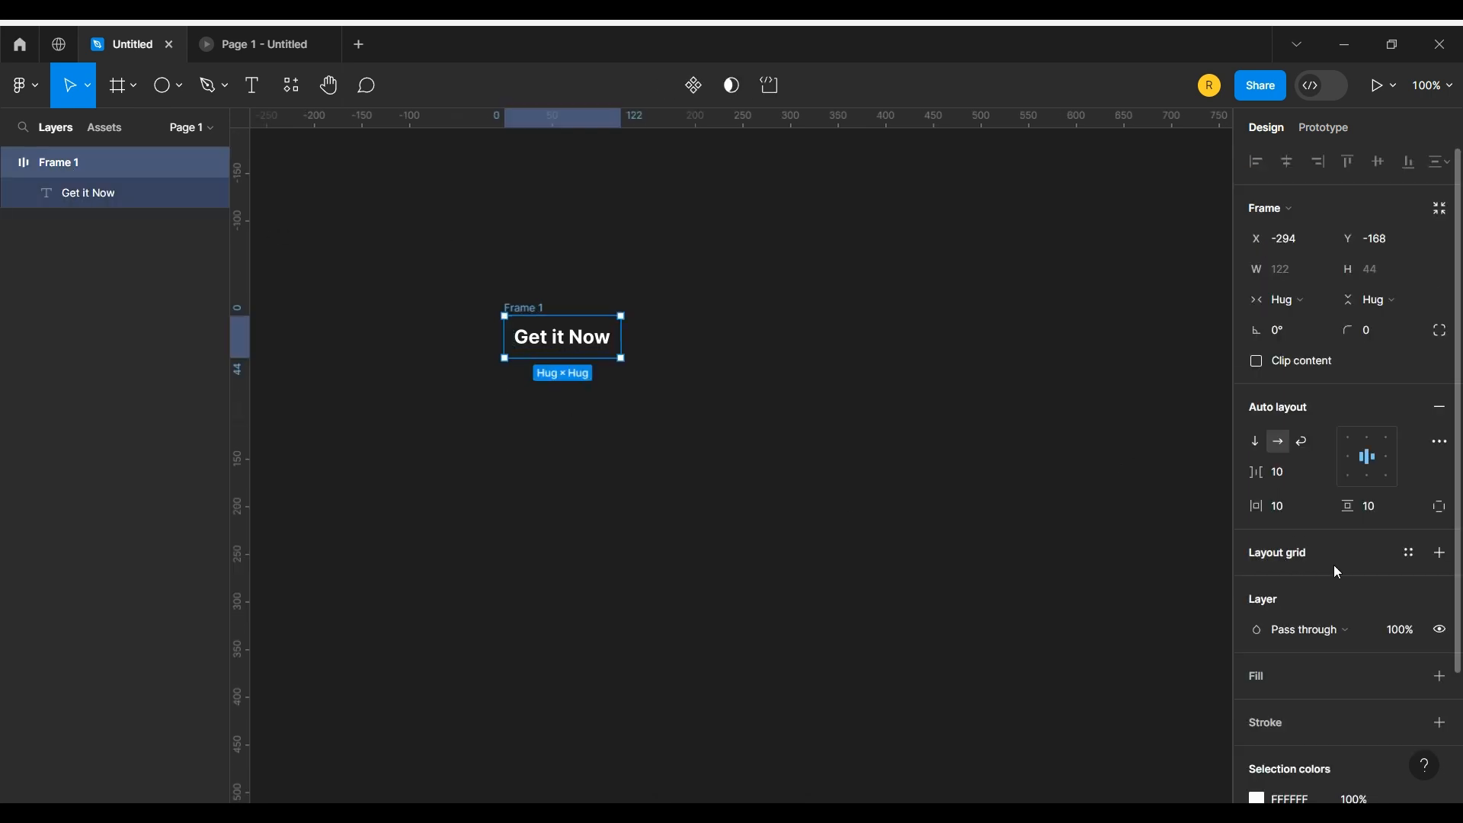
scroll(1333, 565, "down", 3)
left_click(1257, 639)
left_click(1181, 473)
key("ctrl+z")
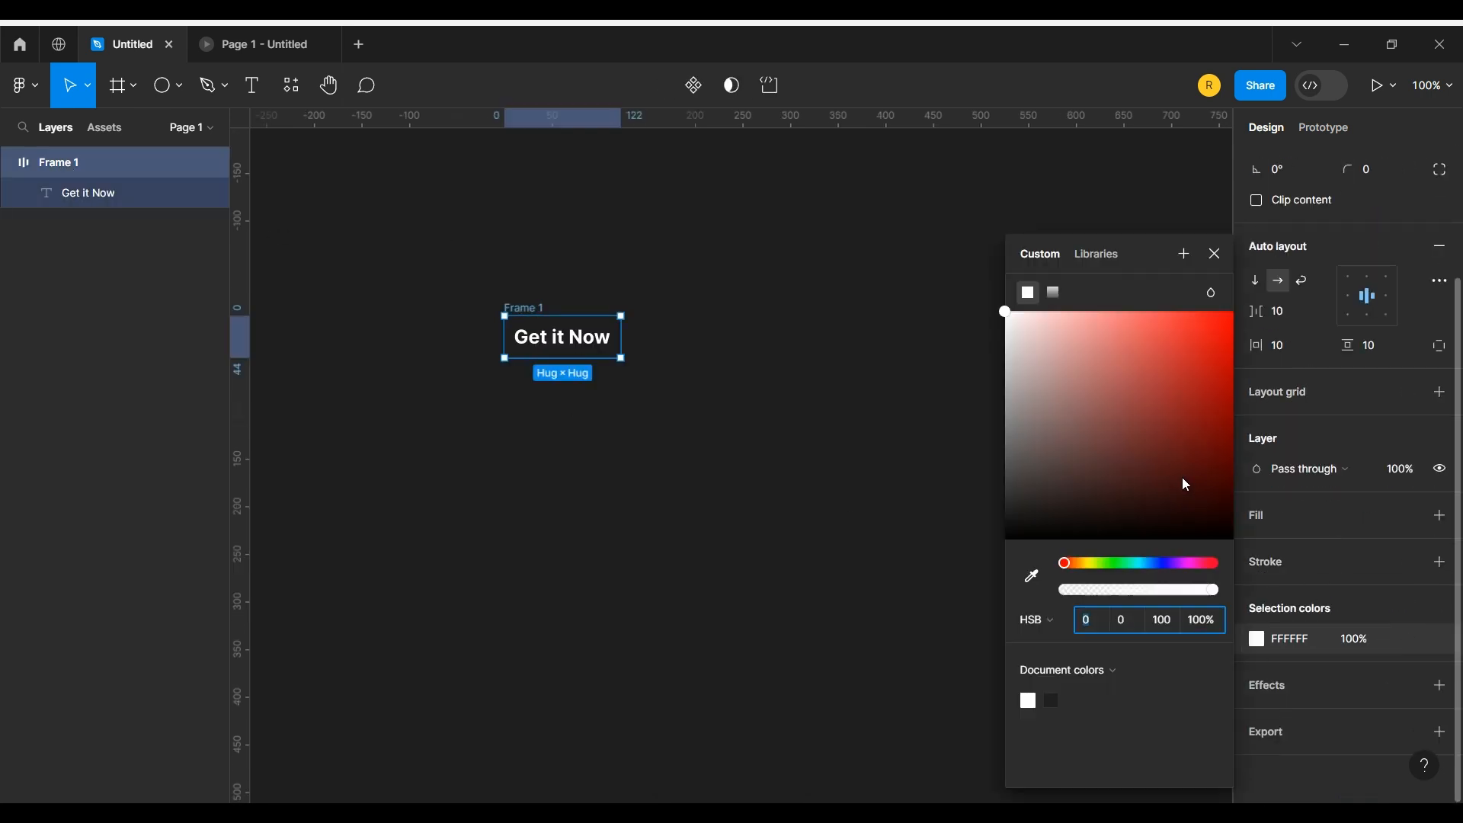
left_click(838, 387)
- Add a fill to the auto layout frame and colour it purple B741FF
left_click(519, 307)
left_click(1439, 676)
left_click(1256, 706)
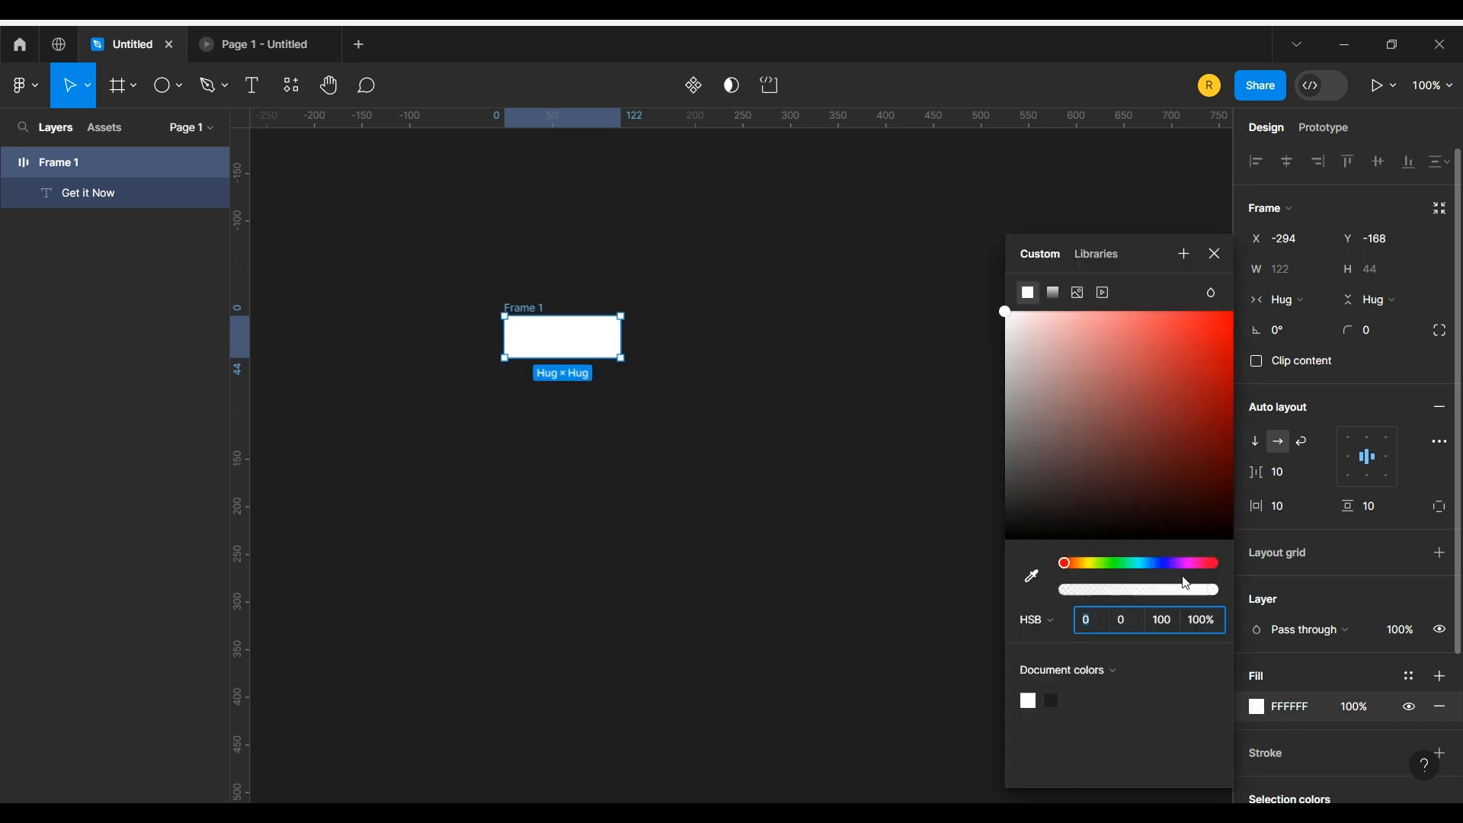
left_click(1181, 565)
left_click_drag(1159, 376, 1175, 311)
left_click(966, 407)
- Set the button frame's corner radius to 5
left_click(537, 305)
left_click_drag(1347, 330, 1400, 327)
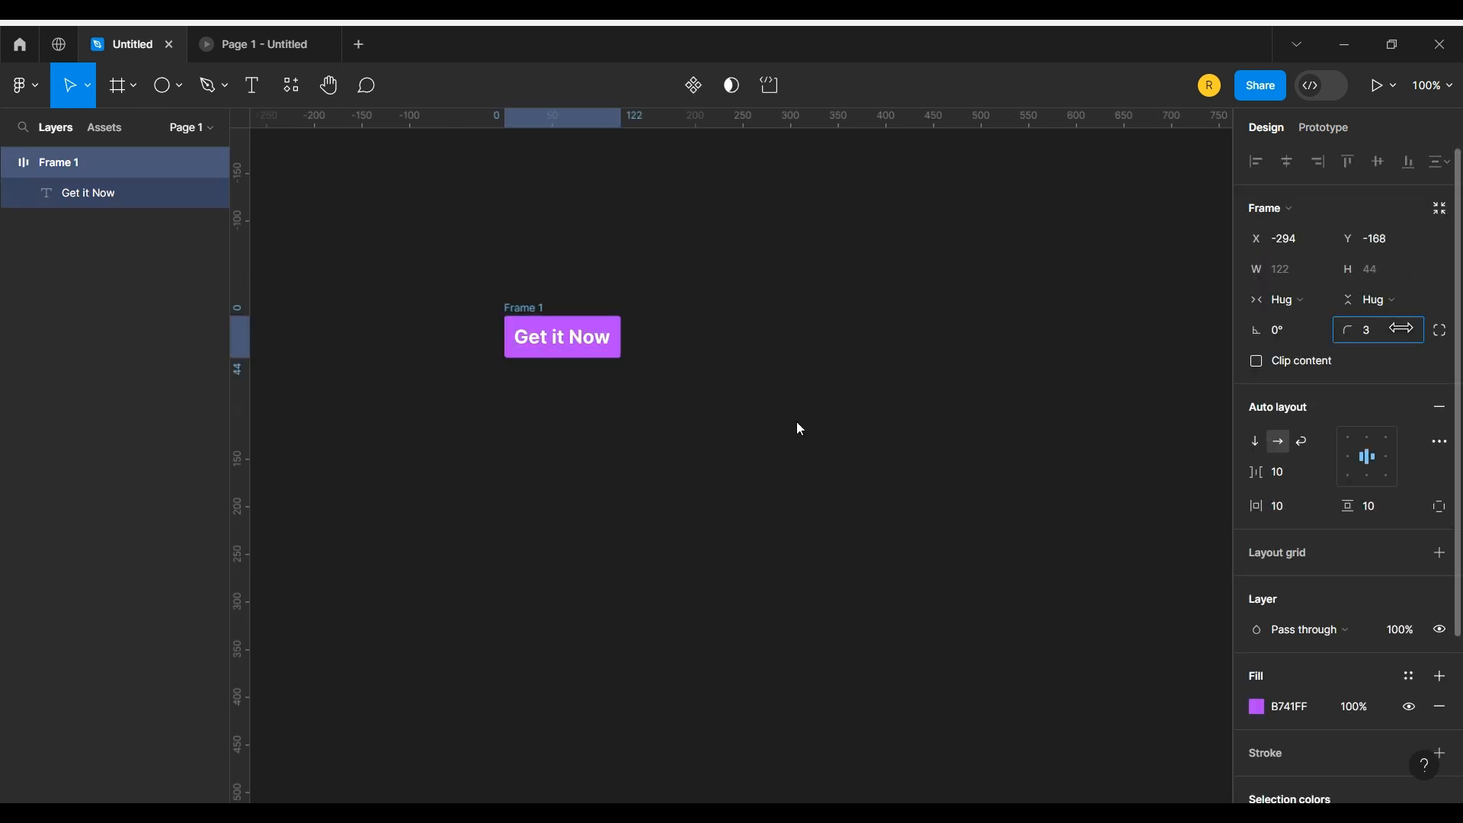
left_click(855, 429)
- Convert the button frame into a component and add two variants to it
left_click(562, 336)
left_click(14, 161)
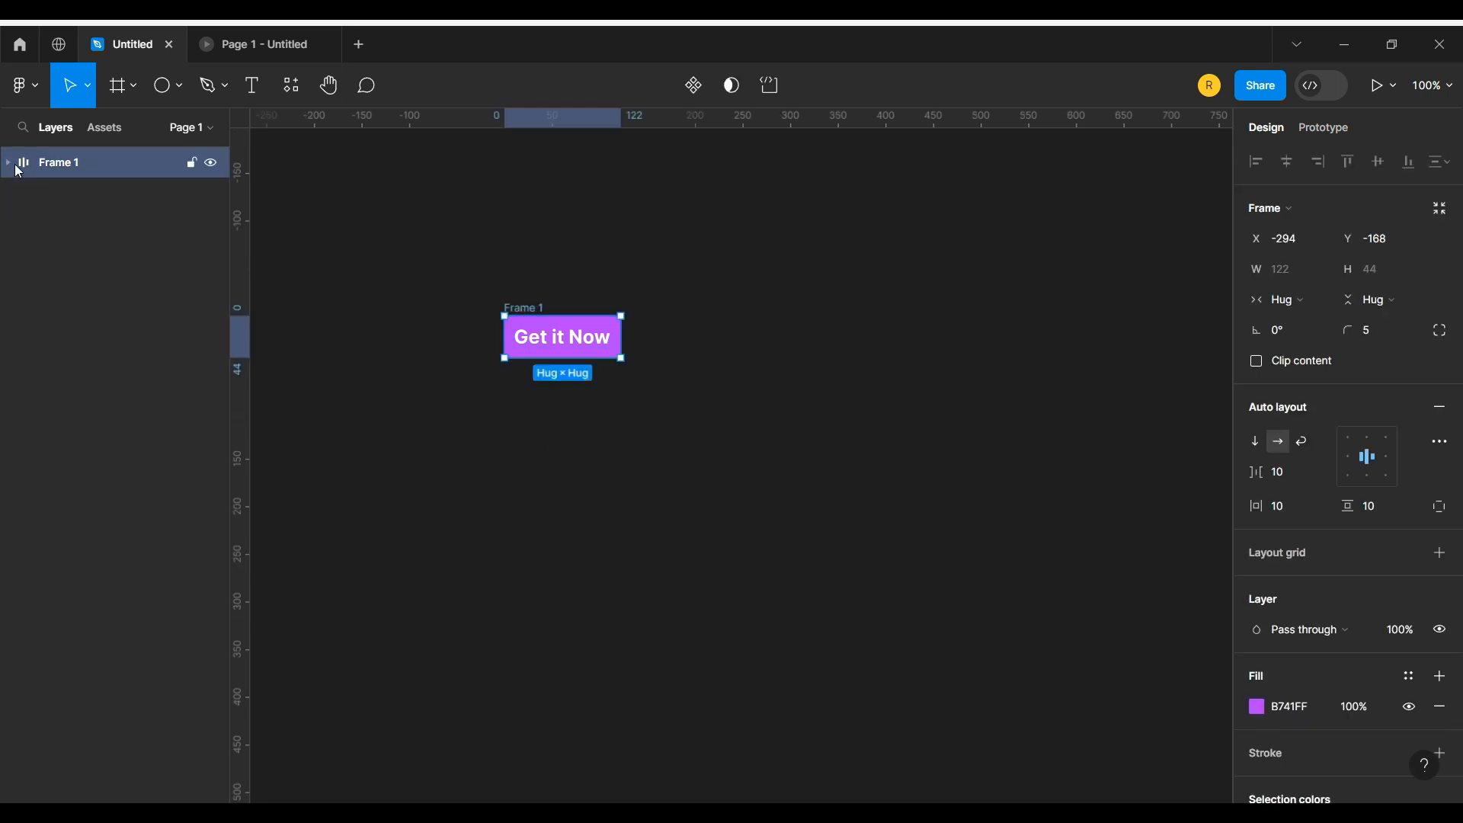
left_click(691, 86)
left_click(686, 88)
left_click(533, 303)
left_click(670, 85)
left_click(686, 320)
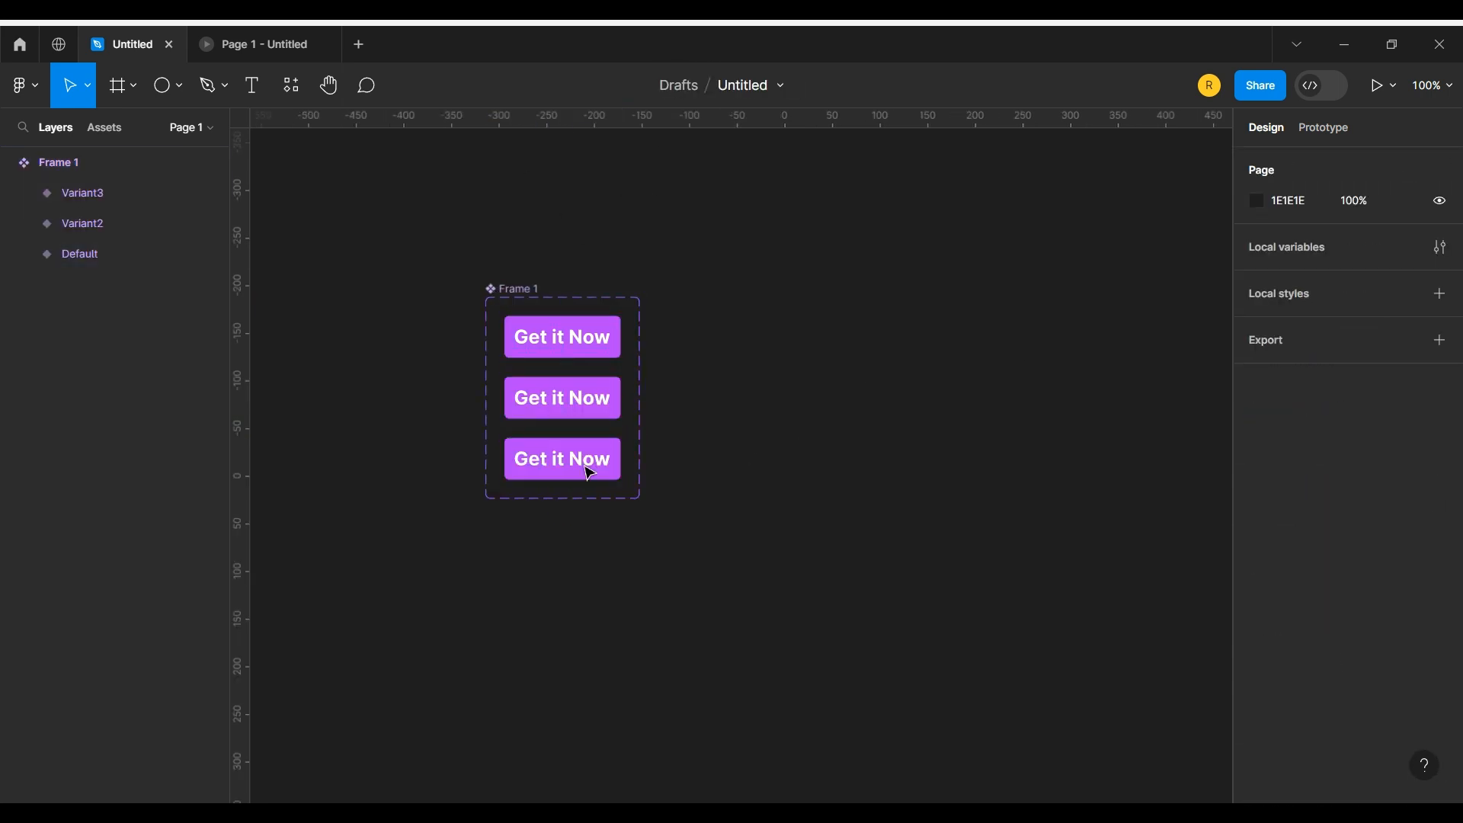
- Extend the component set downward and spread the three variants evenly with wider vertical spacing
left_click(519, 300)
left_click_drag(565, 499, 569, 596)
left_click_drag(1259, 328, 1329, 327)
left_click(422, 529)
- Set Property 1 of the second variant to "While hovering"
left_click(562, 430)
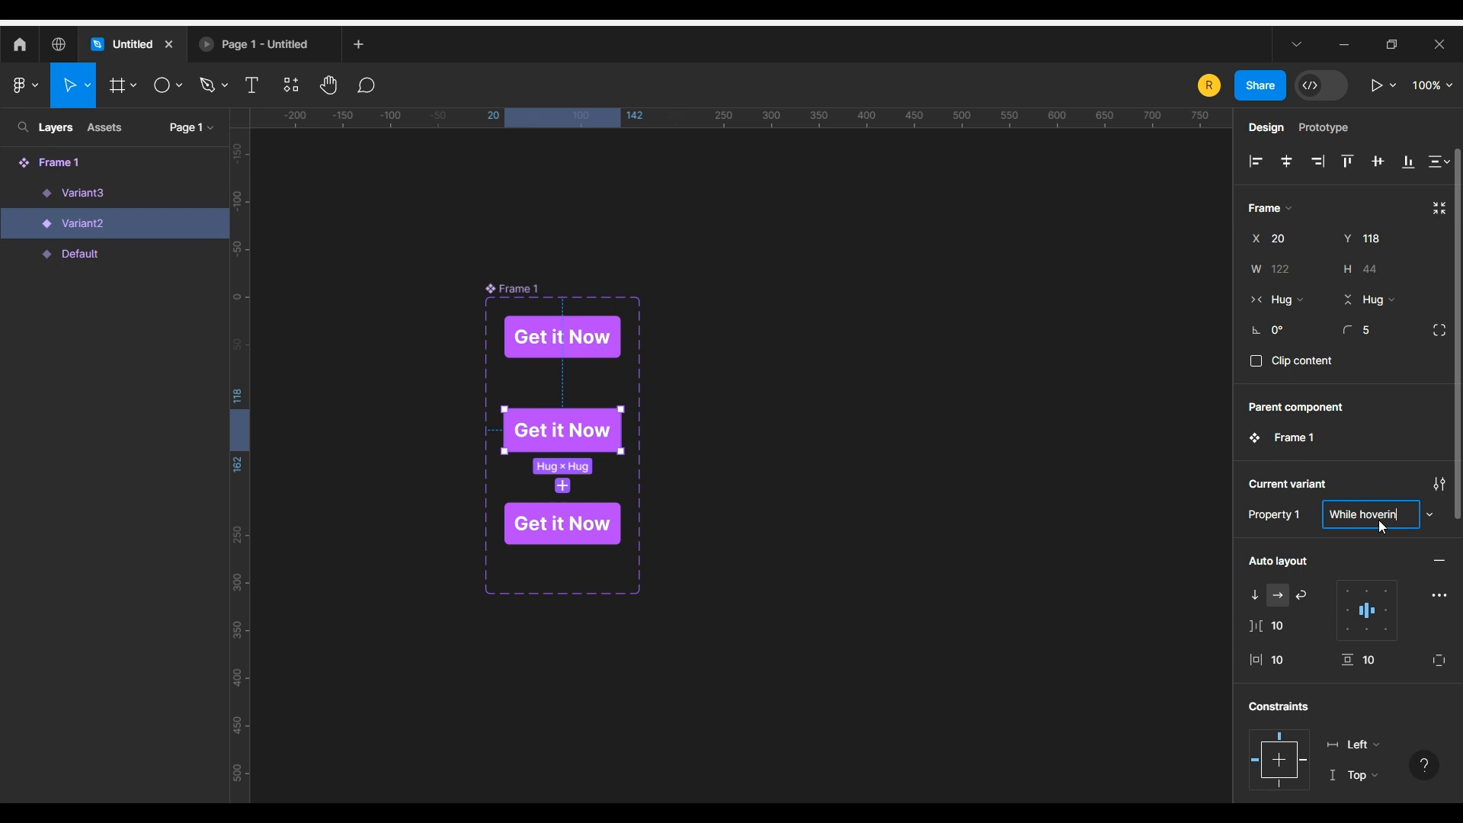
type("g")
left_click(944, 455)
- Set Property 1 of the third variant to "Selected"
left_click(554, 525)
left_click(1360, 523)
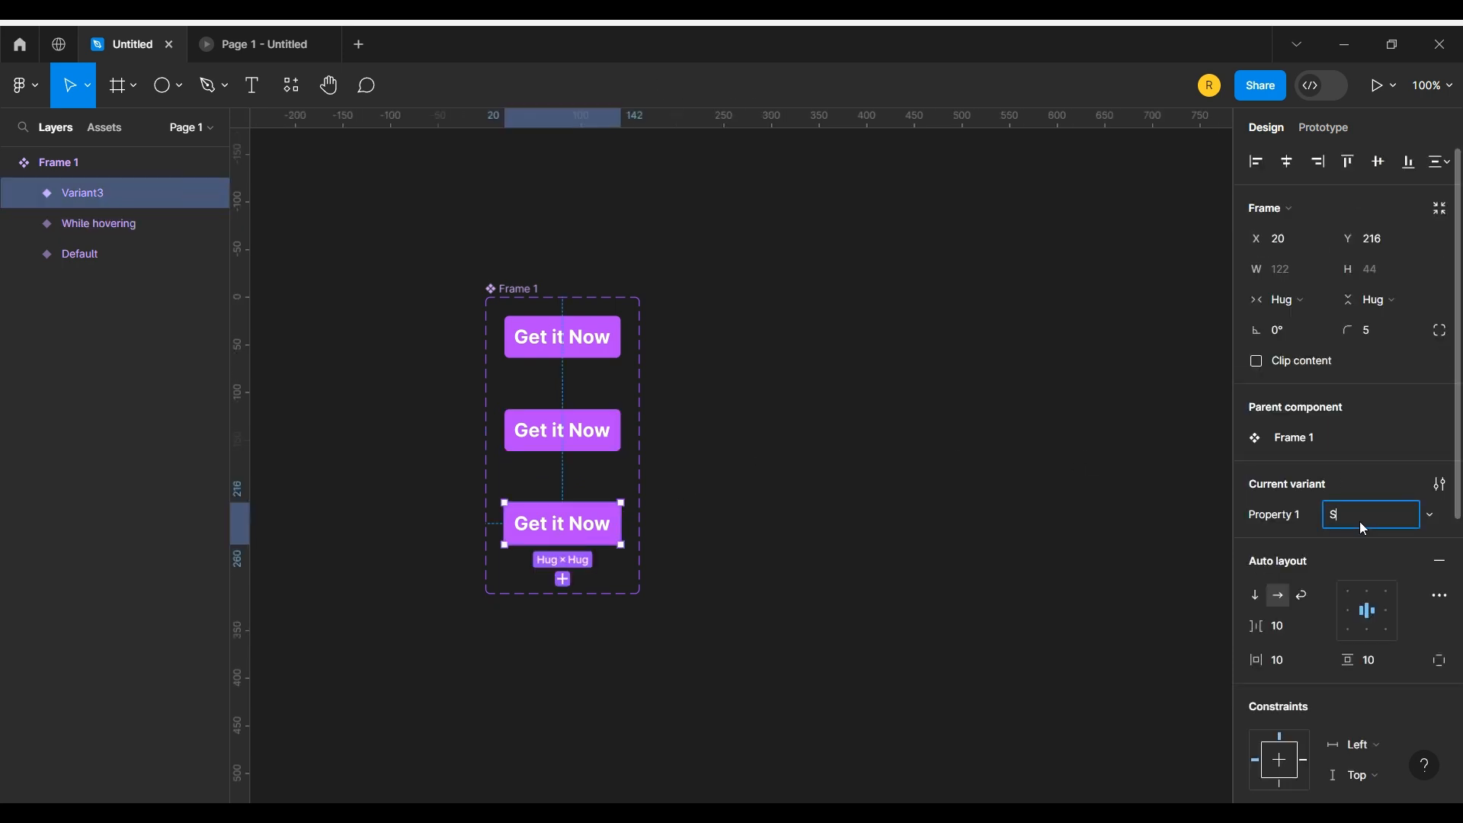
type("Selected")
key("Return")
- Change the fill of the Selected variant to a dark green
scroll(1346, 556, "down", 6)
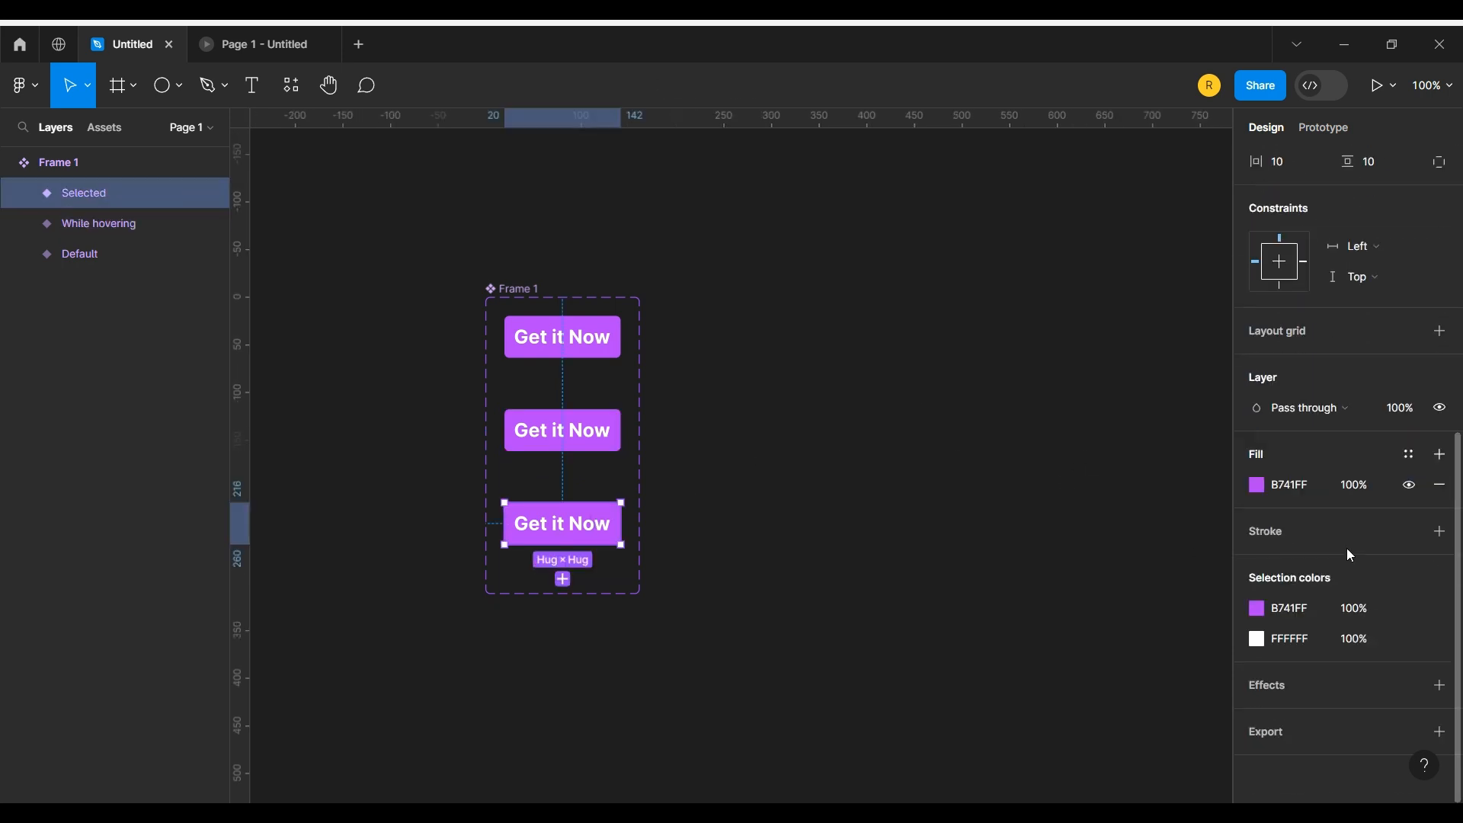
left_click(1257, 485)
left_click(1120, 568)
left_click(1131, 560)
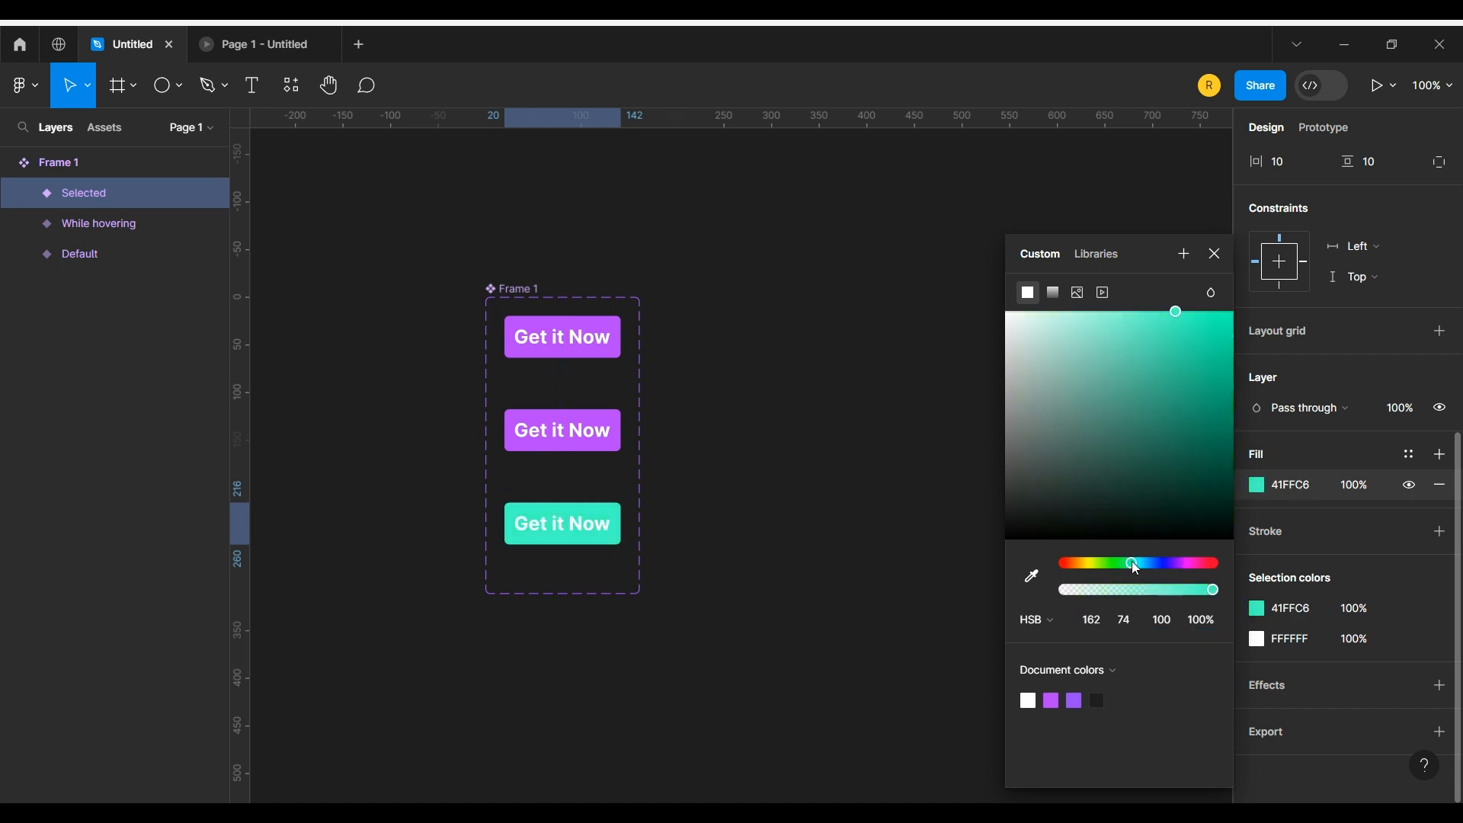
left_click_drag(1200, 351, 1242, 400)
left_click(1000, 470)
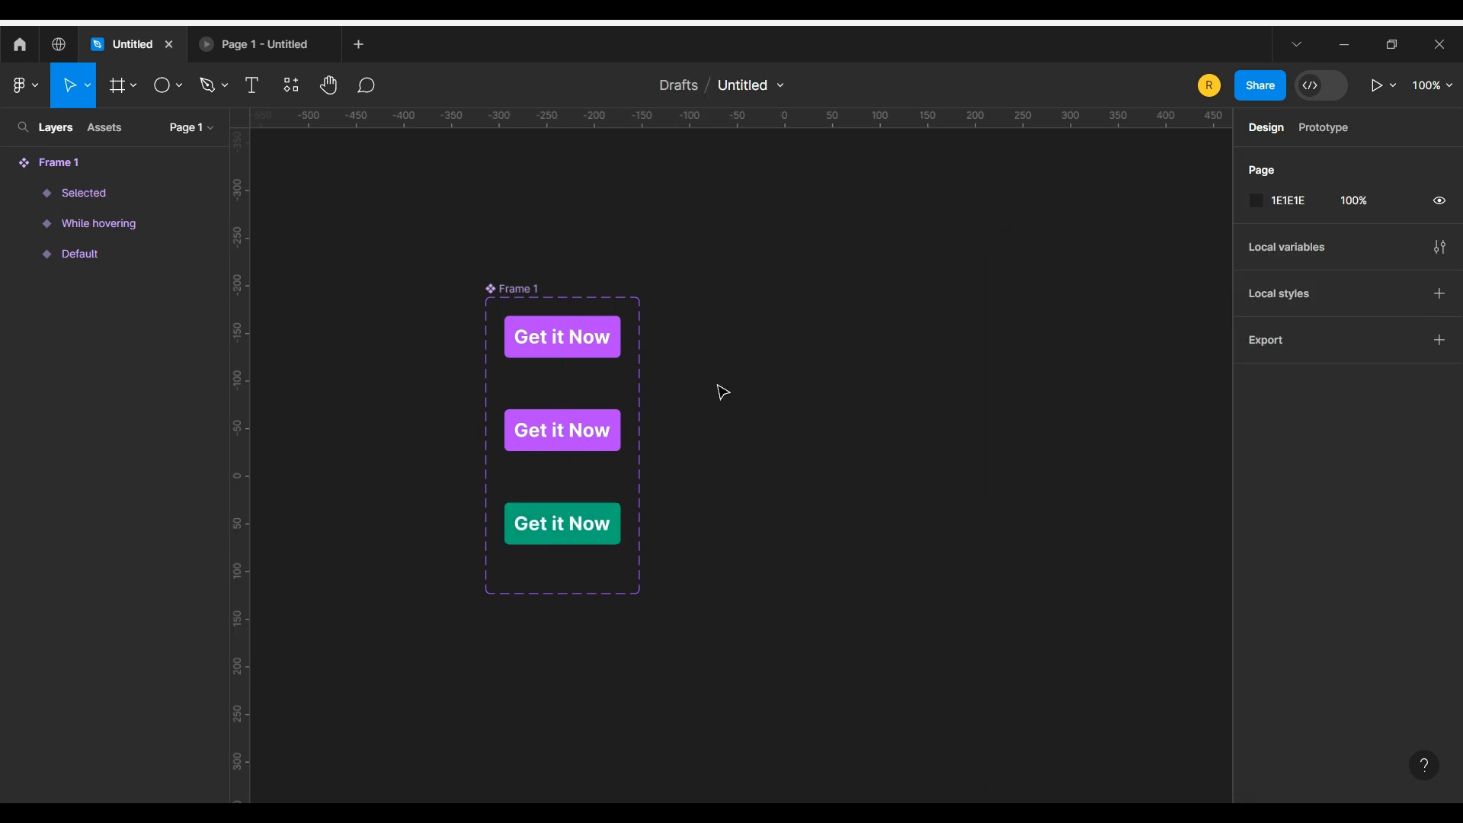
- Draw a circle about 34 × 34 beside the component set and fill it with white FFFFFF
left_click(164, 86)
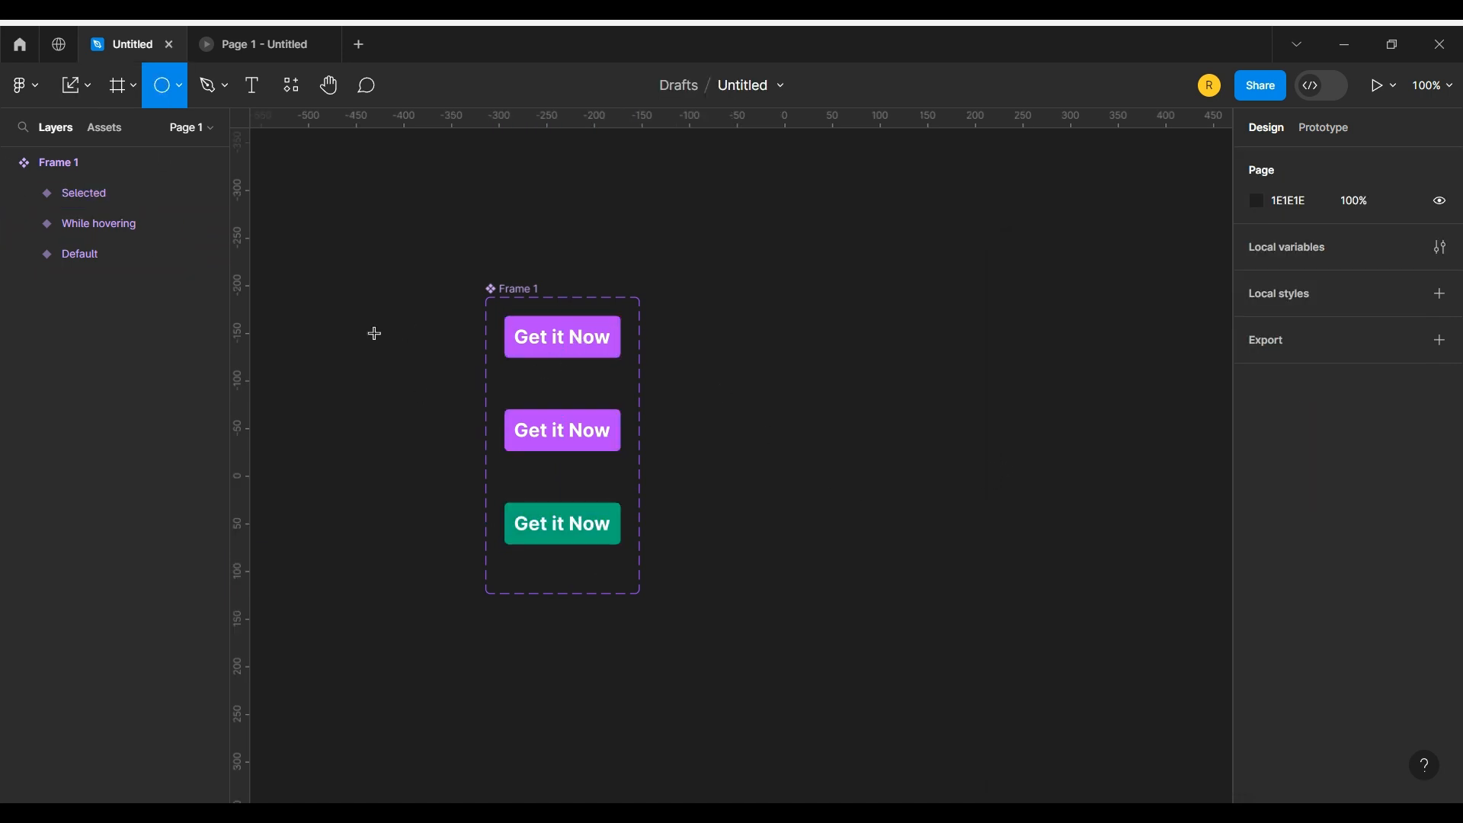
left_click_drag(374, 333, 405, 365)
left_click(1256, 423)
left_click_drag(1021, 327, 998, 305)
left_click(803, 317)
- Place the white circle inside the Default variant with absolute position, centred horizontally and vertically
left_click_drag(393, 348, 547, 345)
left_click(1440, 208)
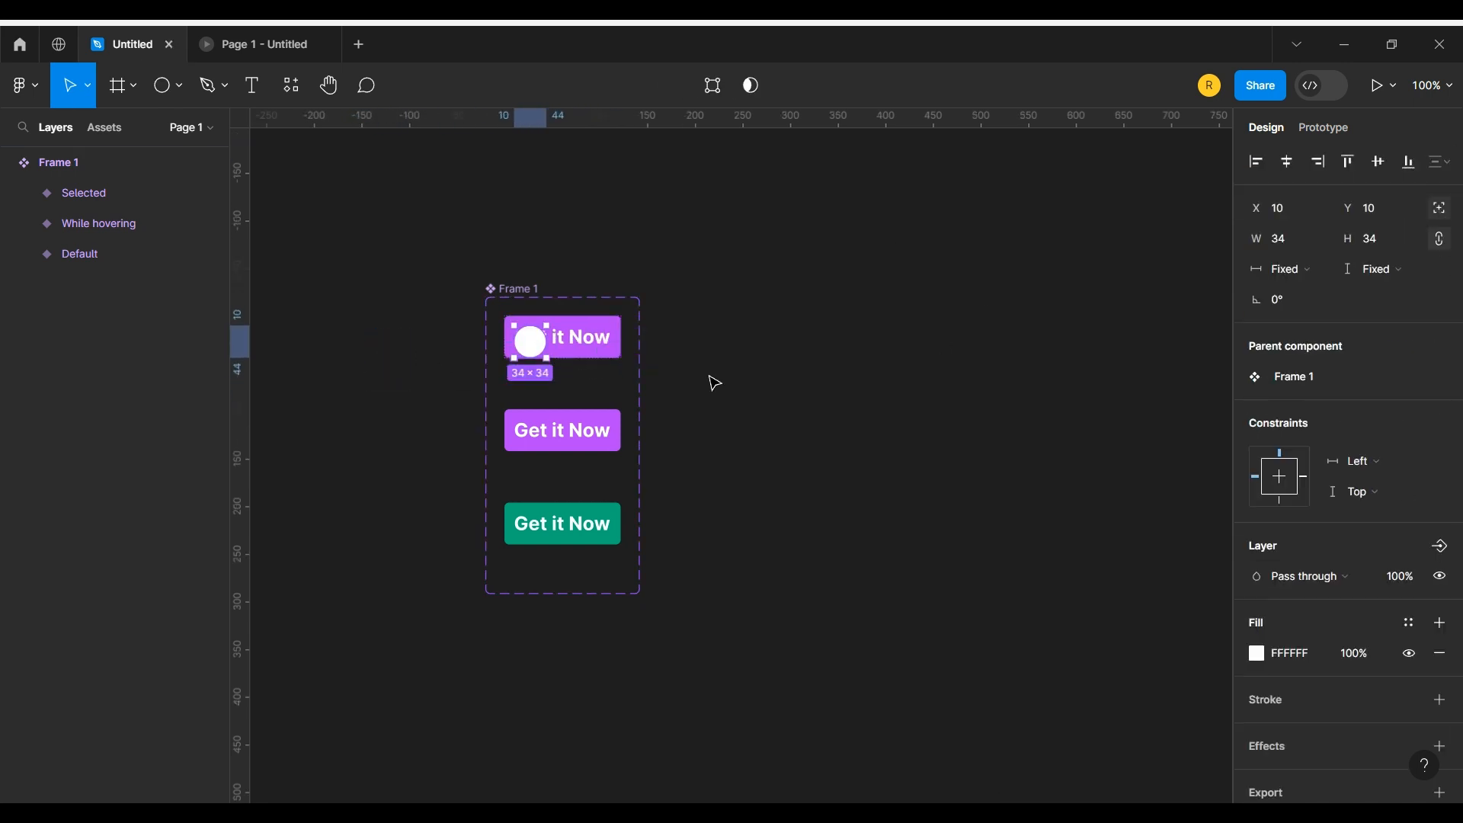
left_click(23, 255)
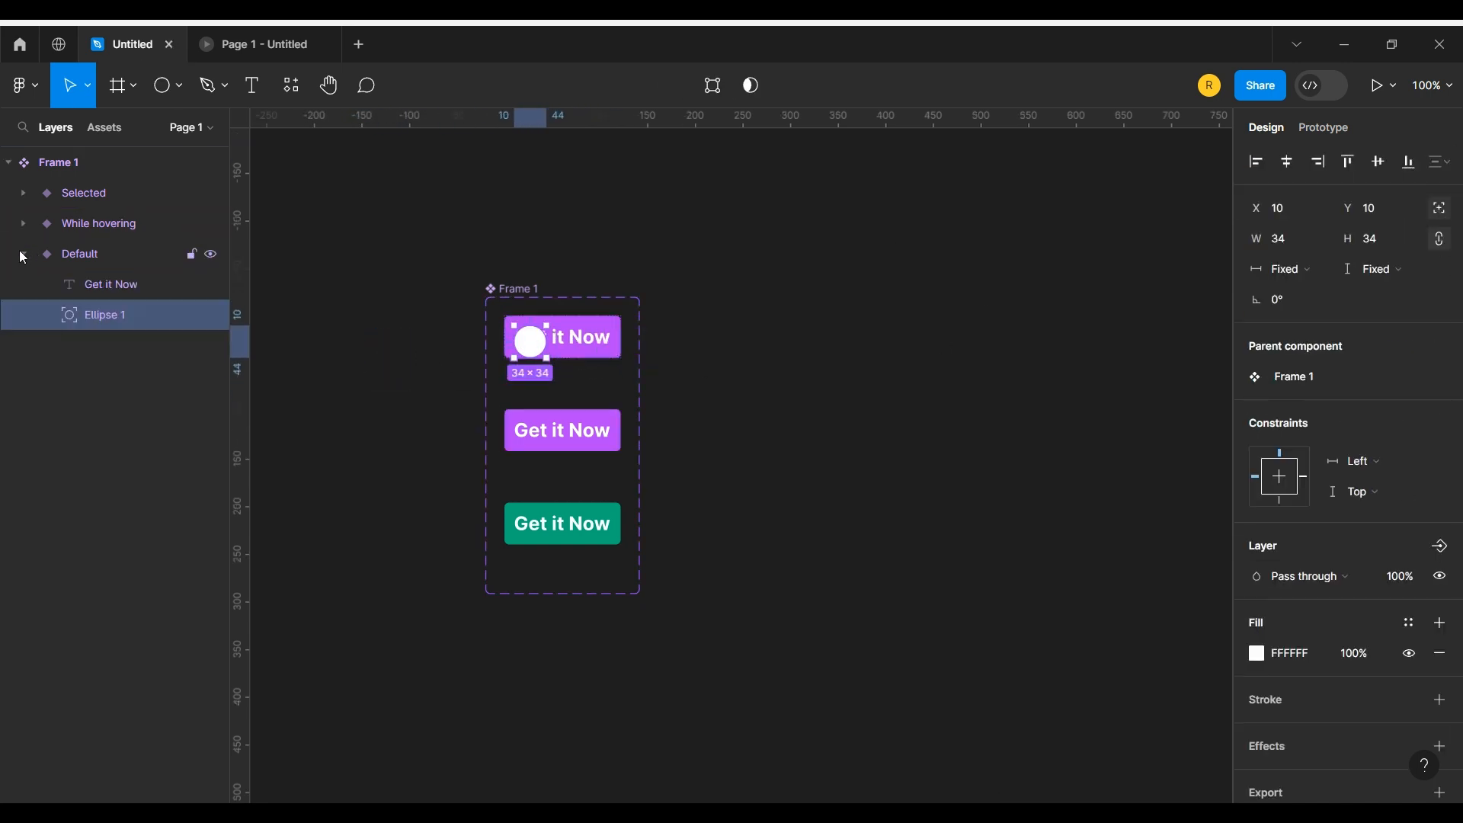
left_click(1286, 162)
left_click(1378, 161)
- Scale the circle in the Default variant down to 0.01x with the Scale tool
scroll(982, 435, "down", 3)
scroll(983, 434, "up", 3)
left_click(87, 85)
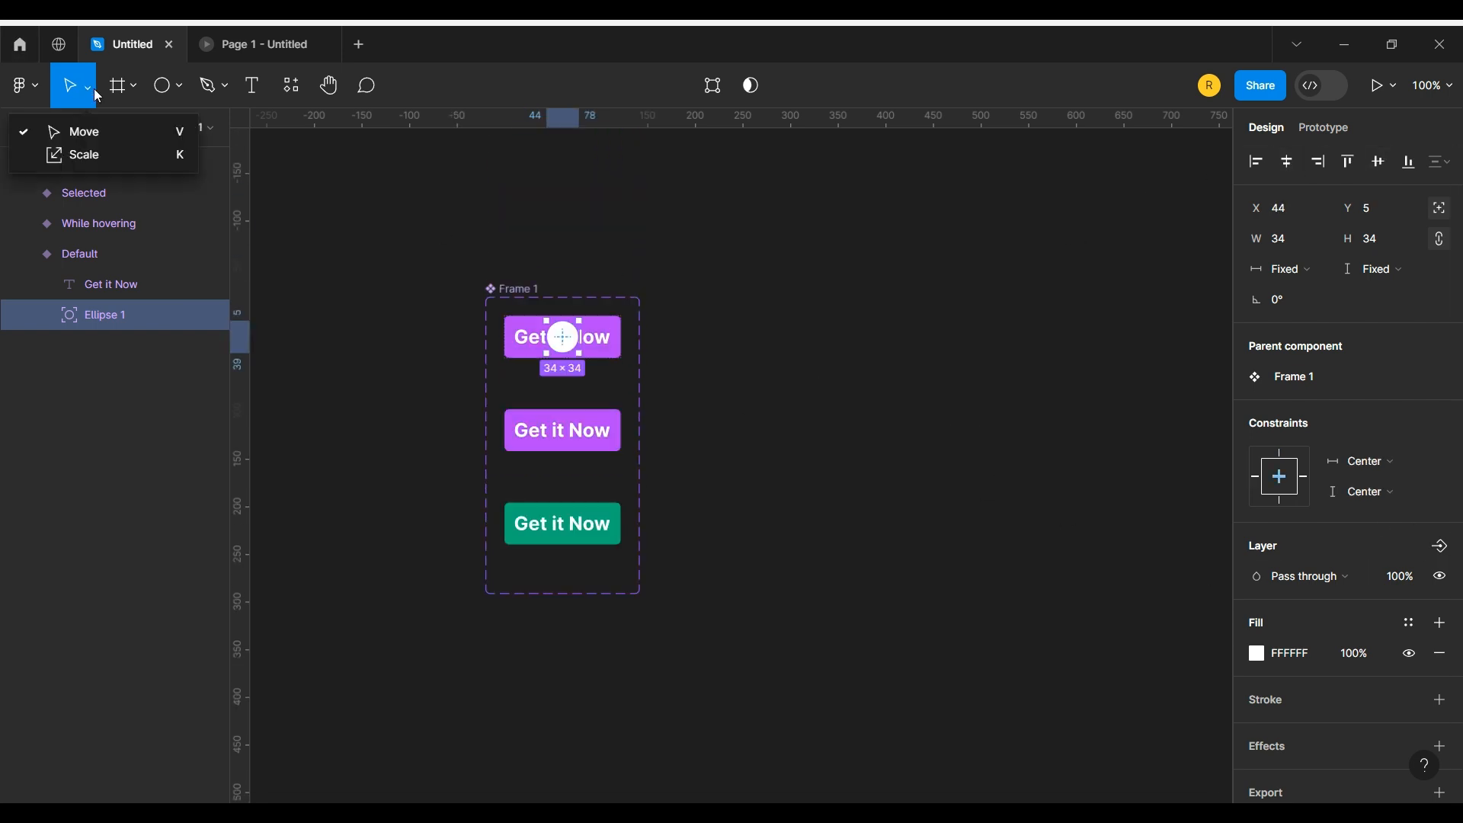
left_click(86, 152)
left_click_drag(1293, 390, 579, 451)
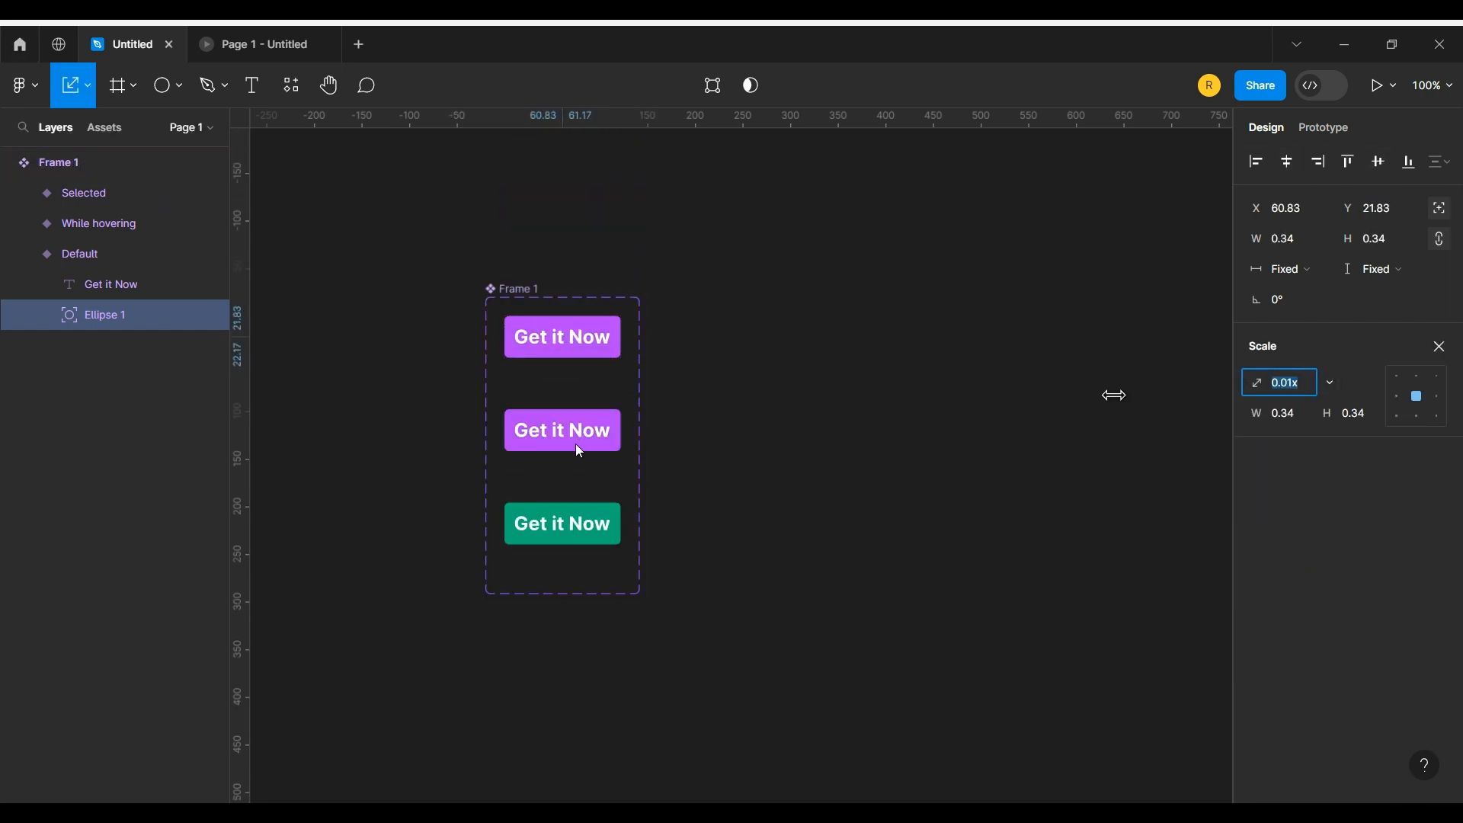
left_click(1071, 437)
- Copy the tiny ellipse from the Default variant into the While hovering variant
left_click(87, 84)
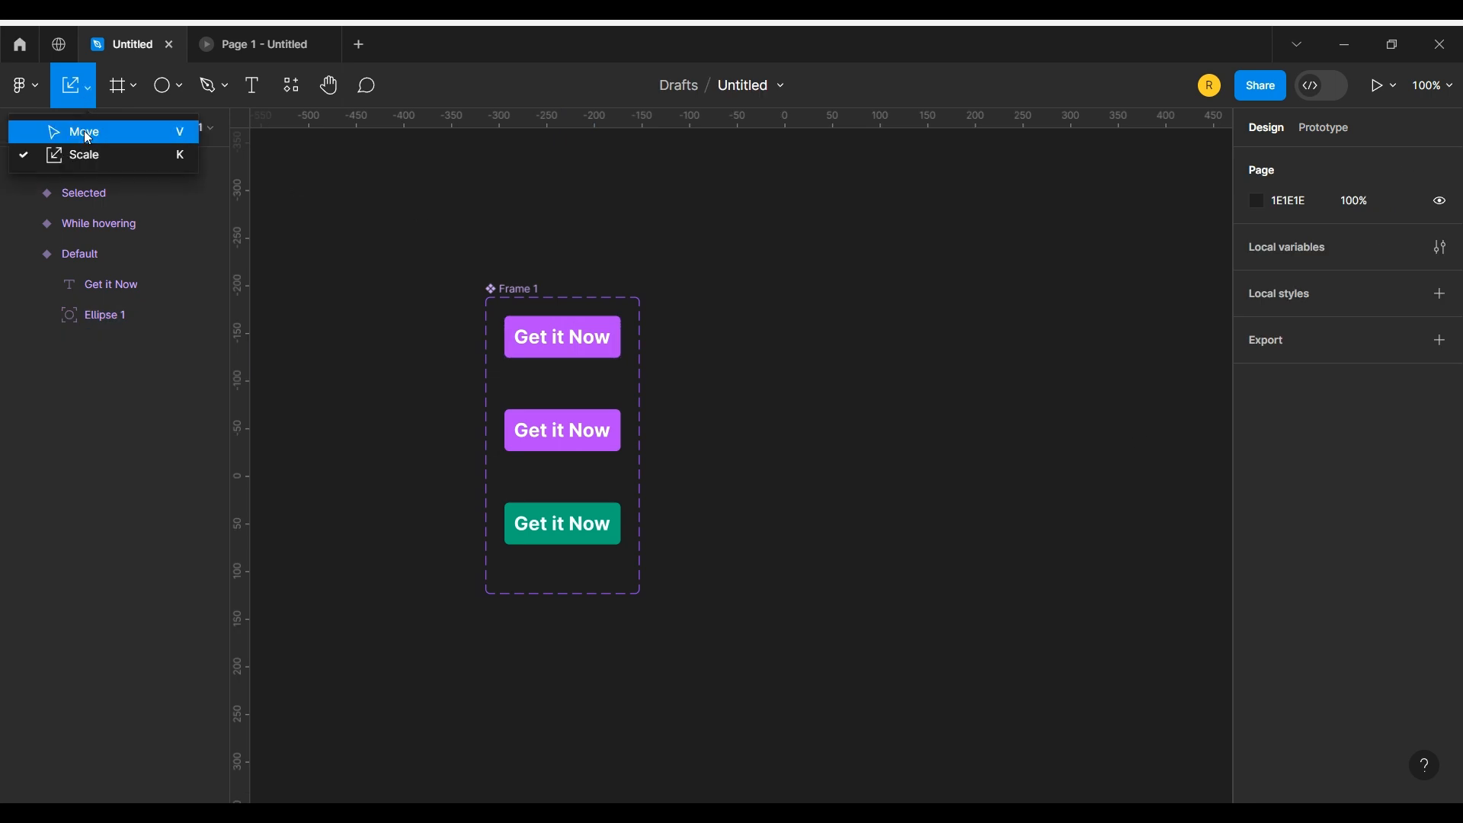
left_click(79, 130)
left_click(121, 305)
left_click(24, 251)
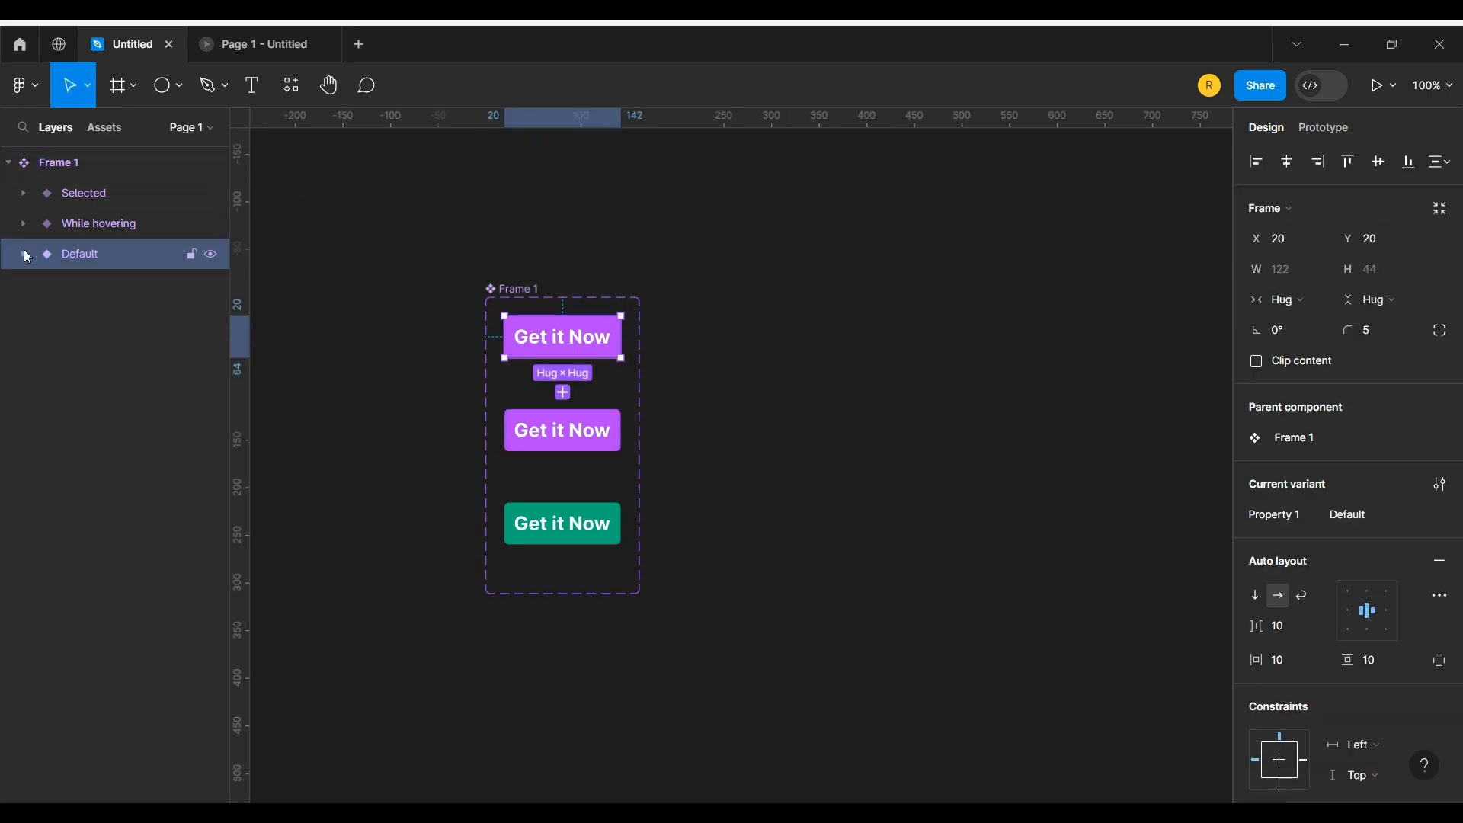
left_click(22, 224)
left_click(104, 241)
left_click(101, 235)
key("ctrl+v")
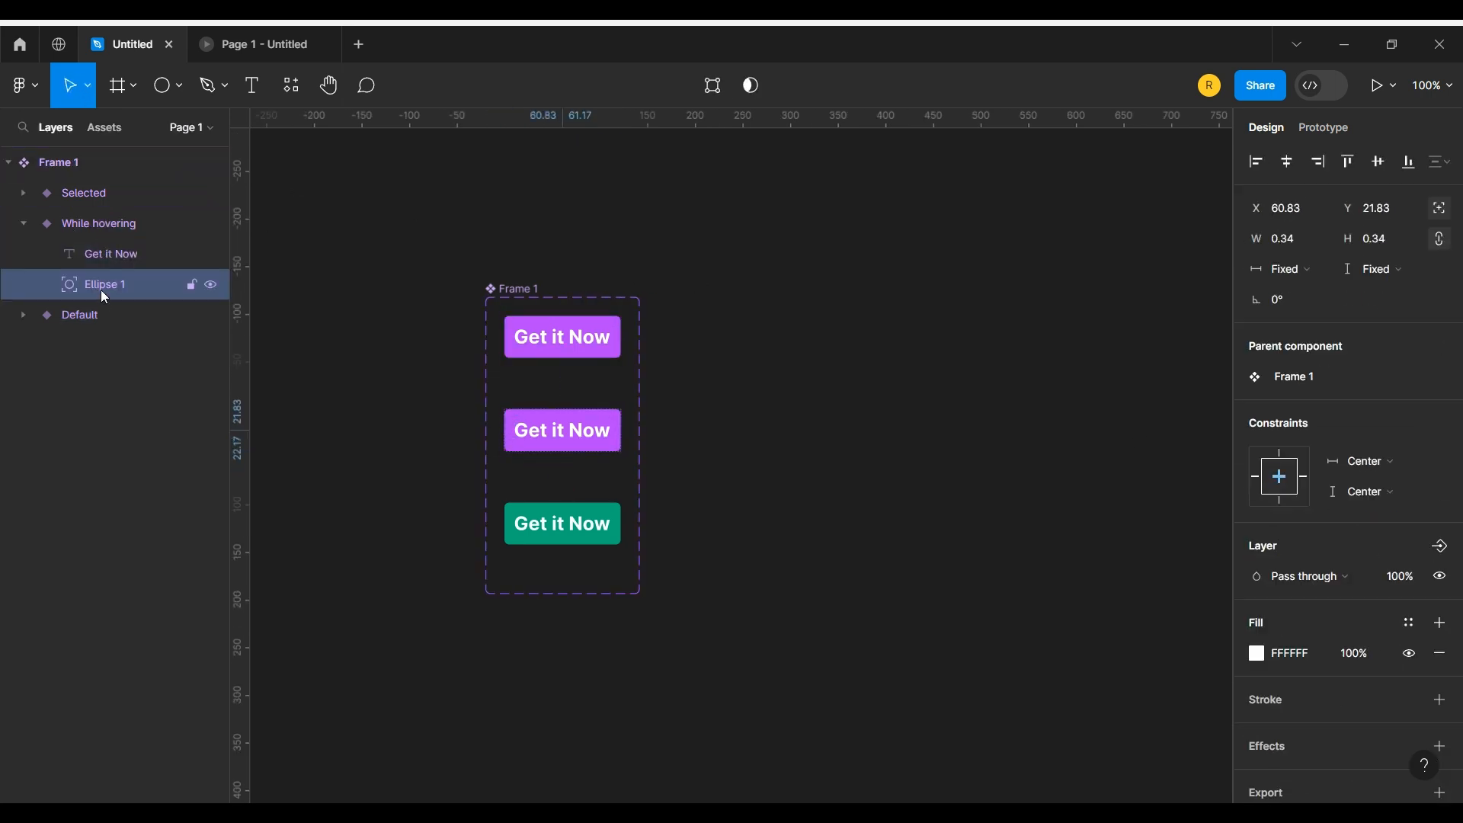
double_click(100, 288)
left_click(381, 275)
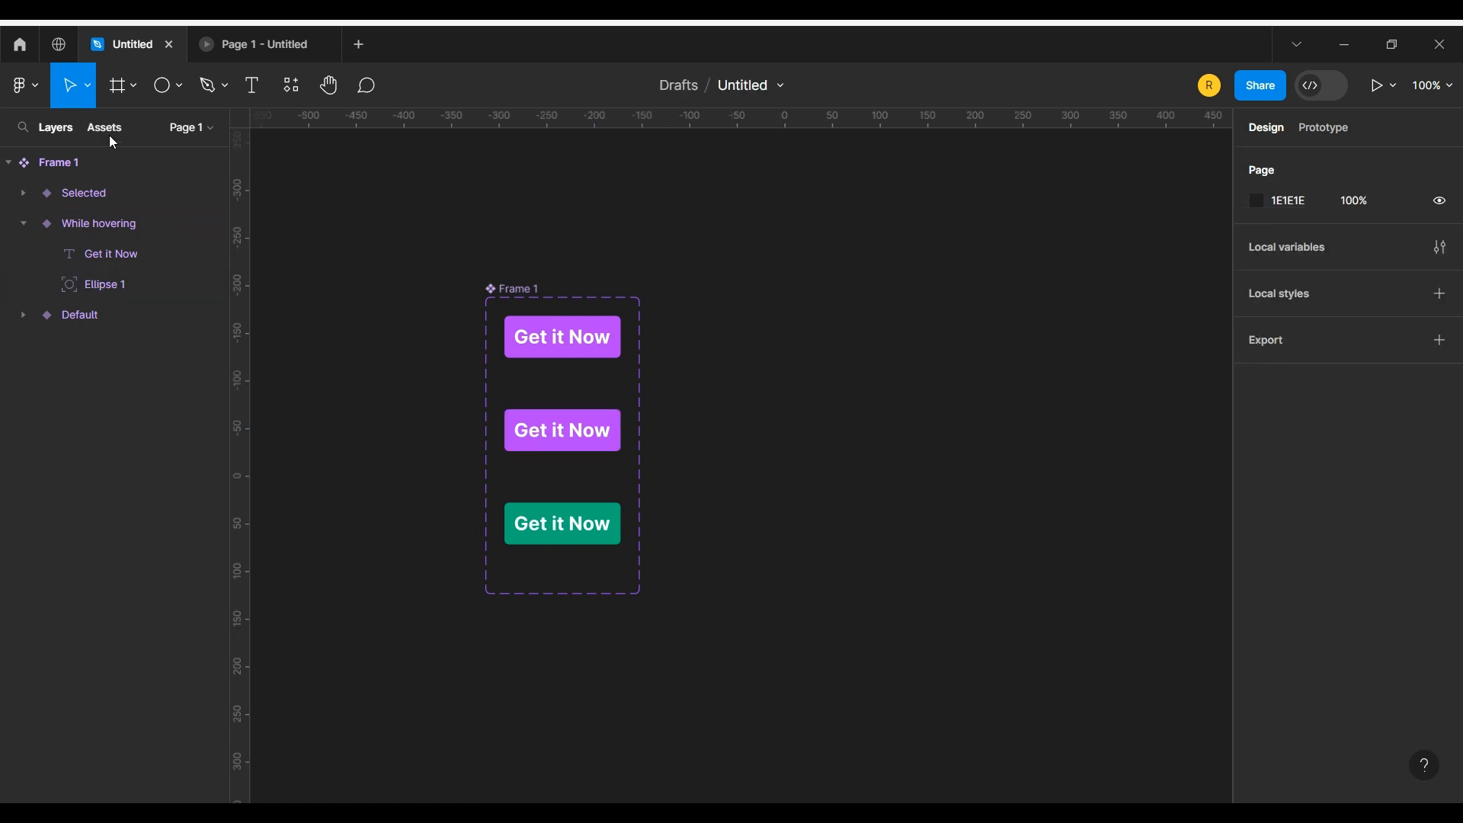
- Scale the ellipse in the While hovering variant back up to 34 × 34
left_click(89, 90)
left_click(82, 155)
left_click(185, 290)
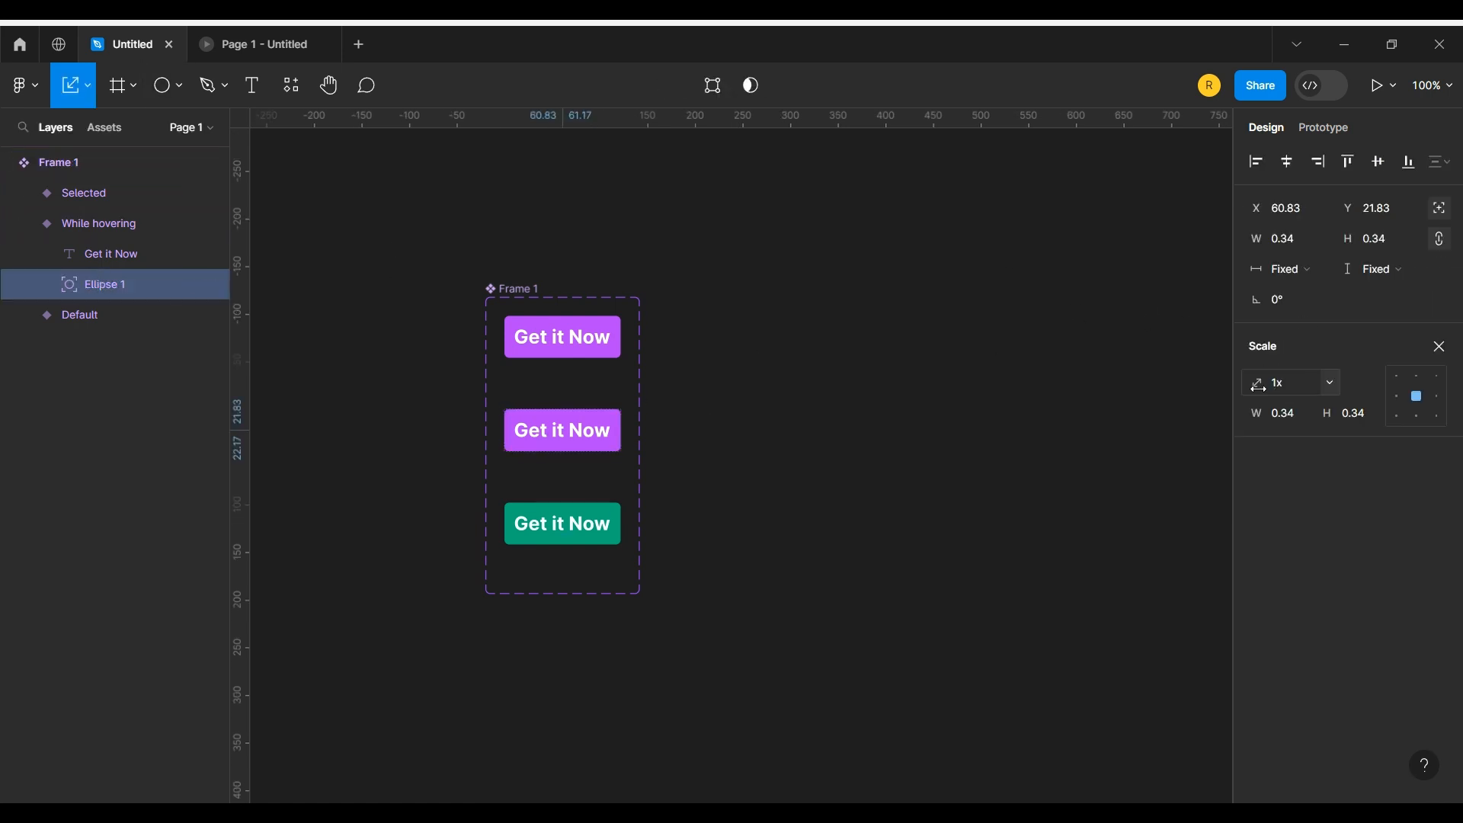
left_click_drag(1257, 387, 1163, 395)
left_click(1329, 383)
left_click(1316, 493)
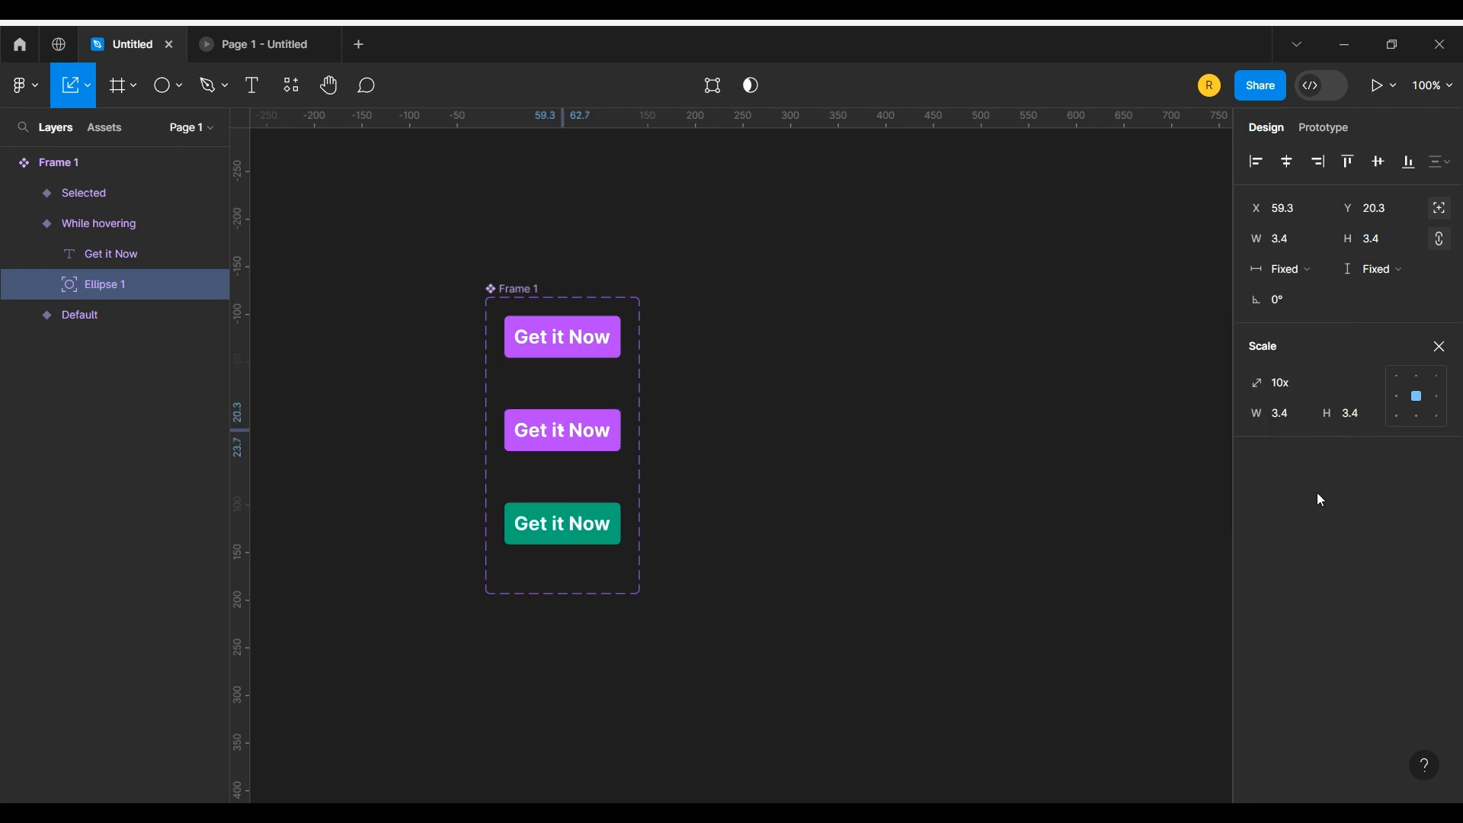
left_click(1277, 386)
type("1000")
left_click(1175, 412)
- Enlarge the hovering ellipse to about 129 × 129 so it covers the middle button
double_click(568, 423)
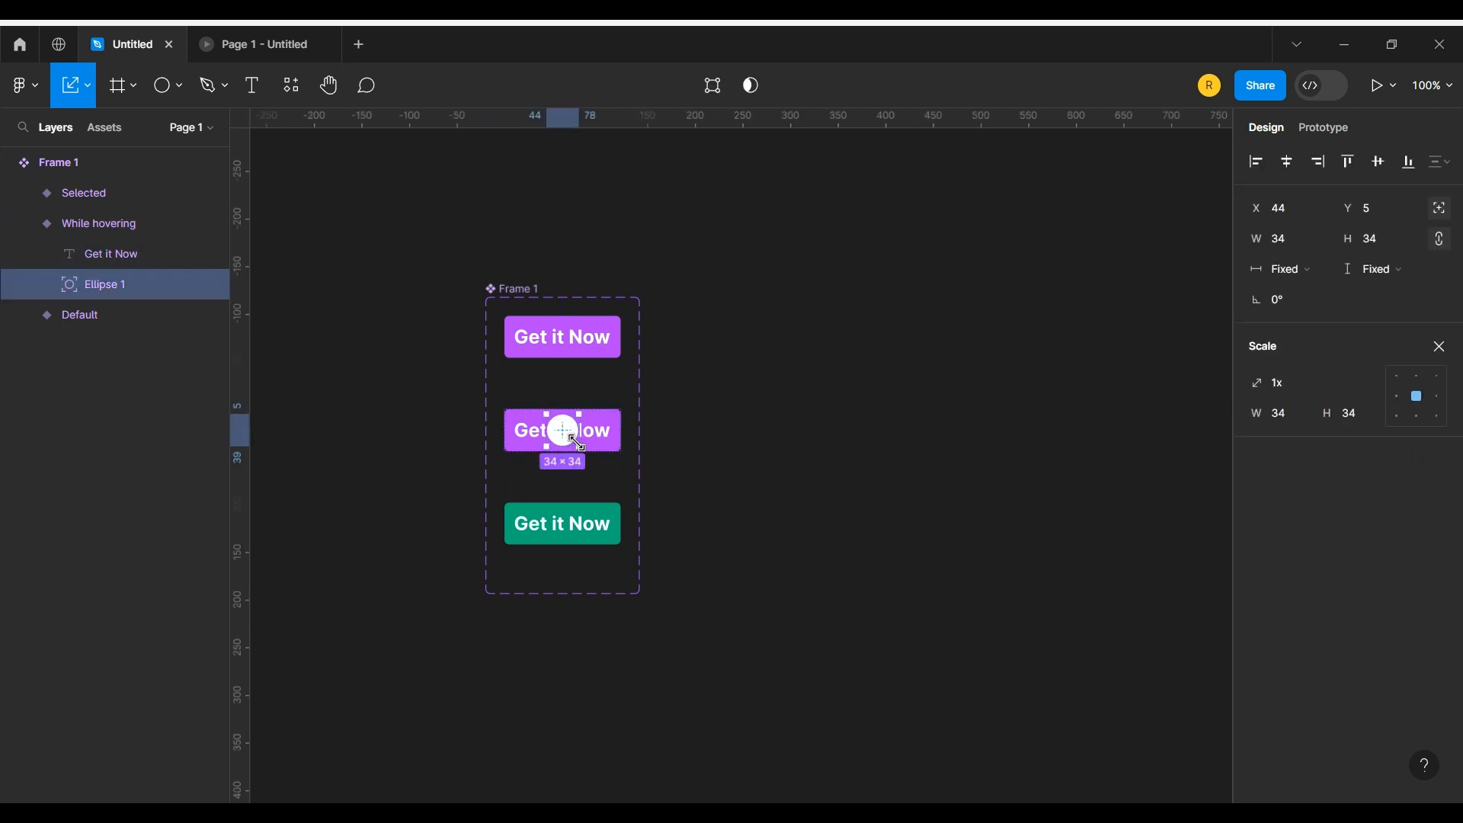
left_click_drag(581, 448, 605, 469)
left_click_drag(570, 422, 560, 415)
mouse_move(595, 463)
left_mouse_down()
mouse_move(620, 489)
mouse_move(568, 442)
mouse_move(624, 496)
mouse_move(583, 466)
left_mouse_up()
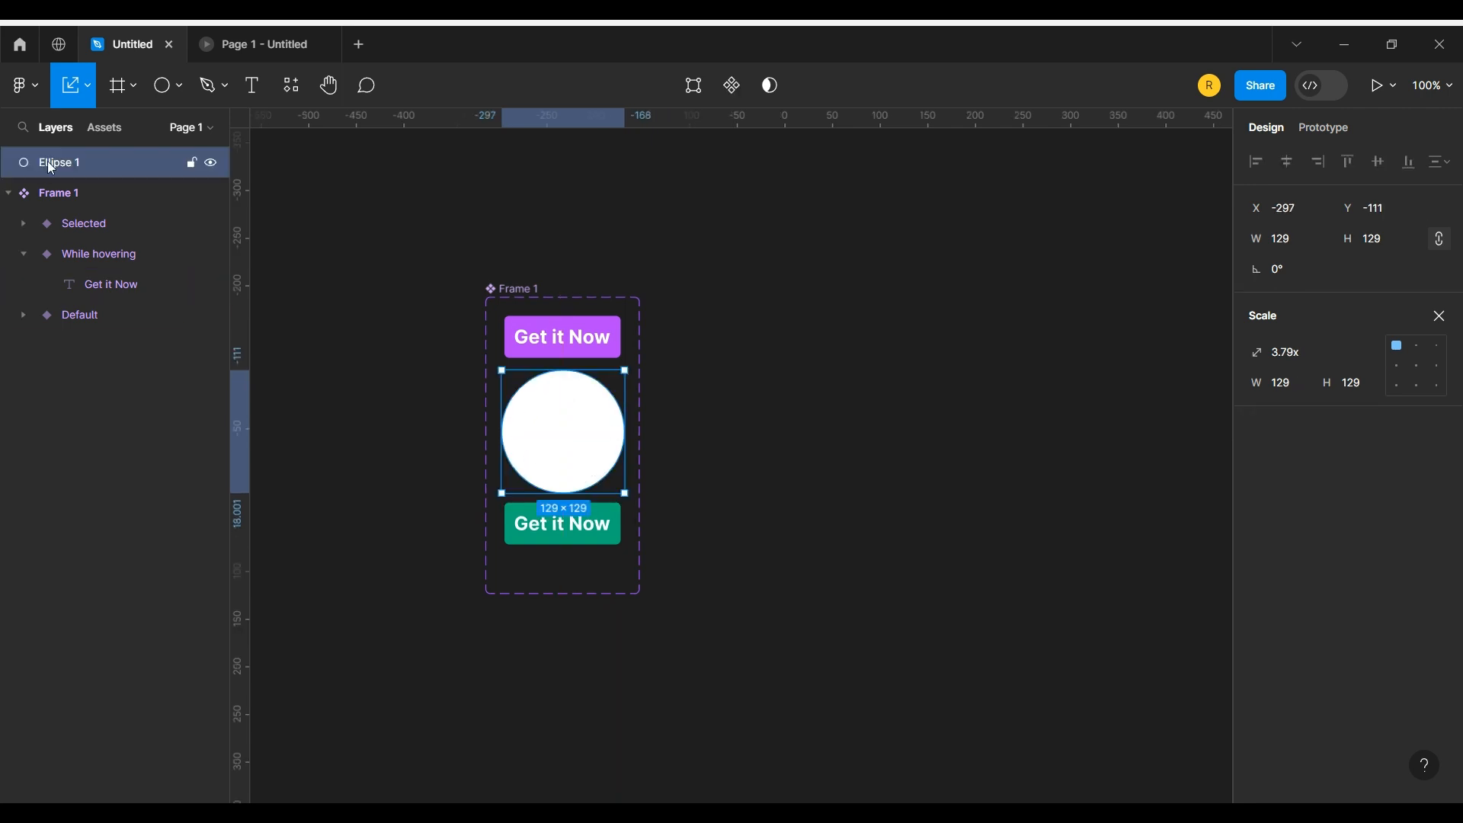
- Move the enlarged ellipse back into the While hovering variant over its button and enable Clip content on that variant
left_click_drag(51, 167, 144, 307)
left_click_drag(653, 450, 519, 429)
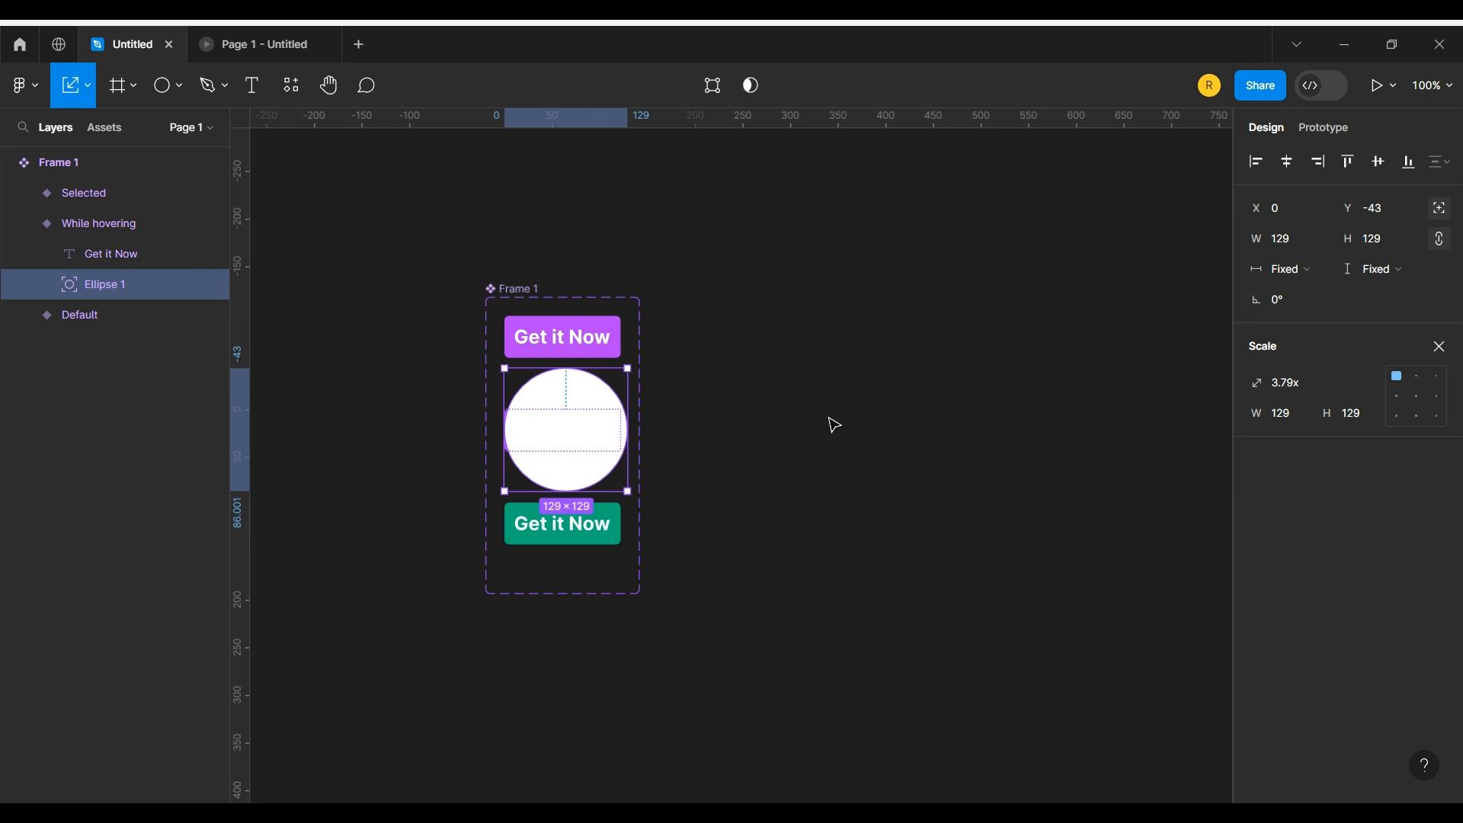
left_click(99, 224)
left_click(1256, 361)
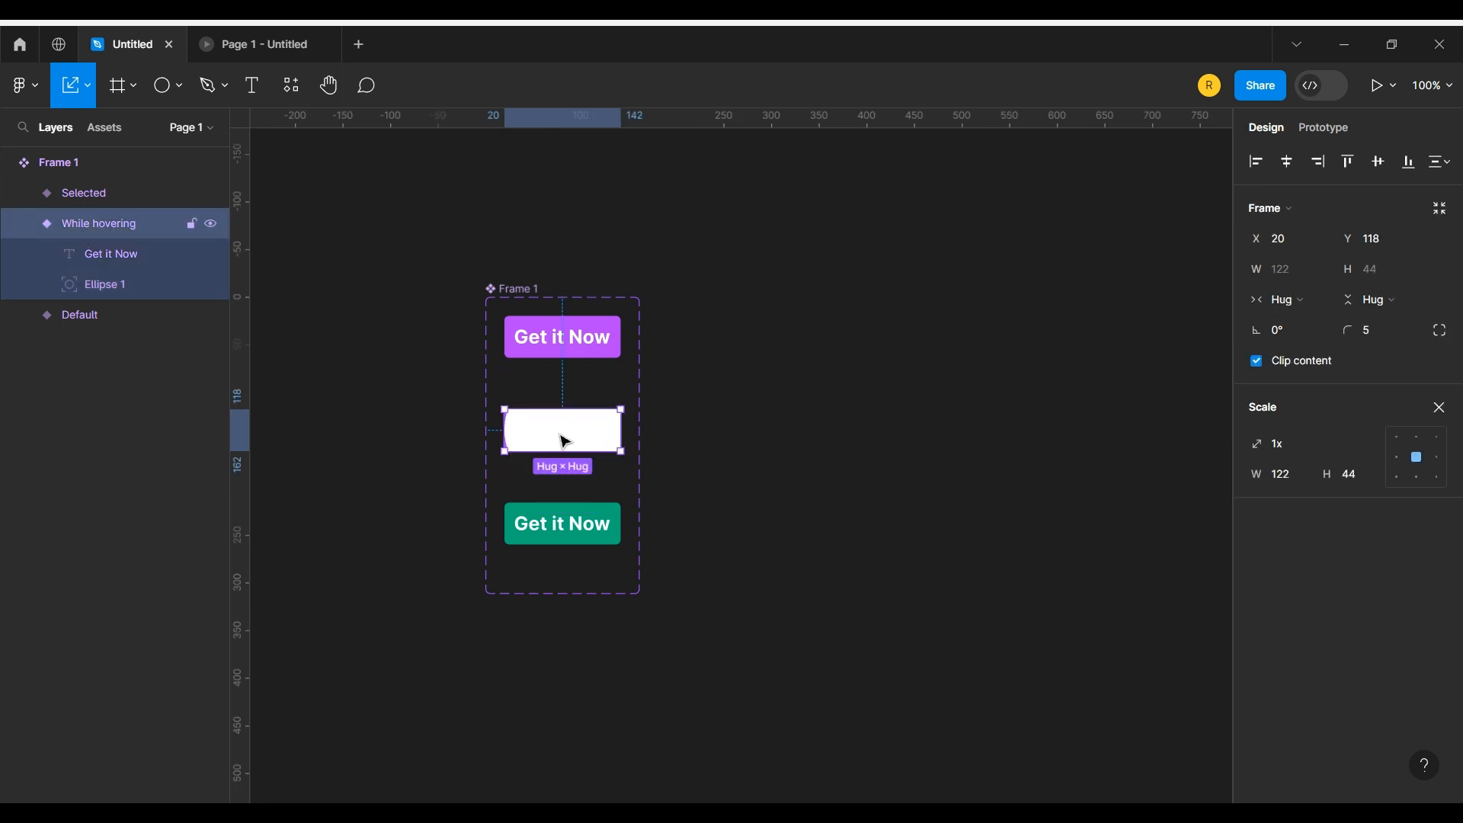
- Enlarge the hovering ellipse to about 136 × 136 and centre it vertically on the button
left_click(157, 280)
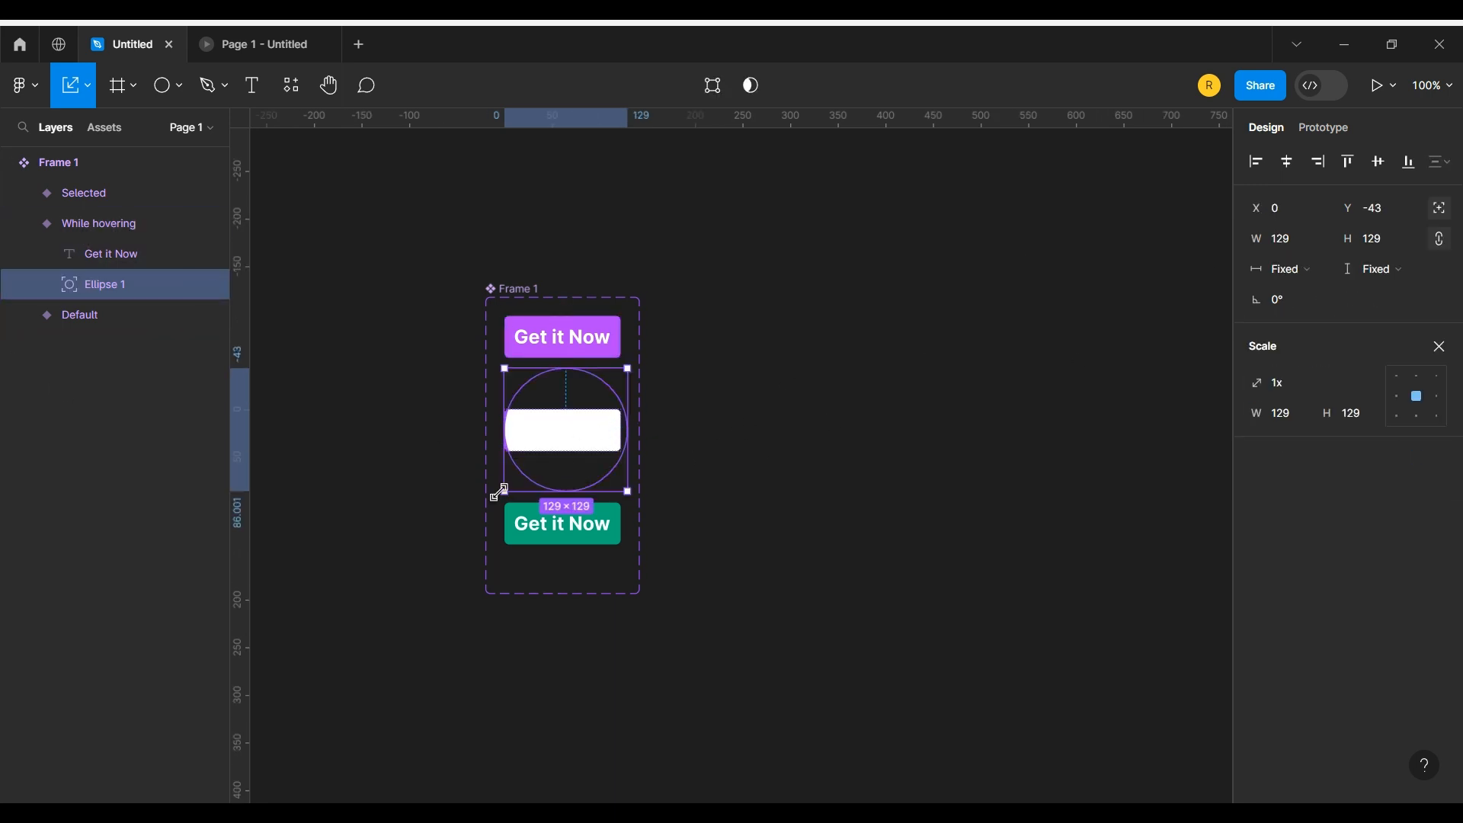
left_click_drag(499, 493, 496, 498)
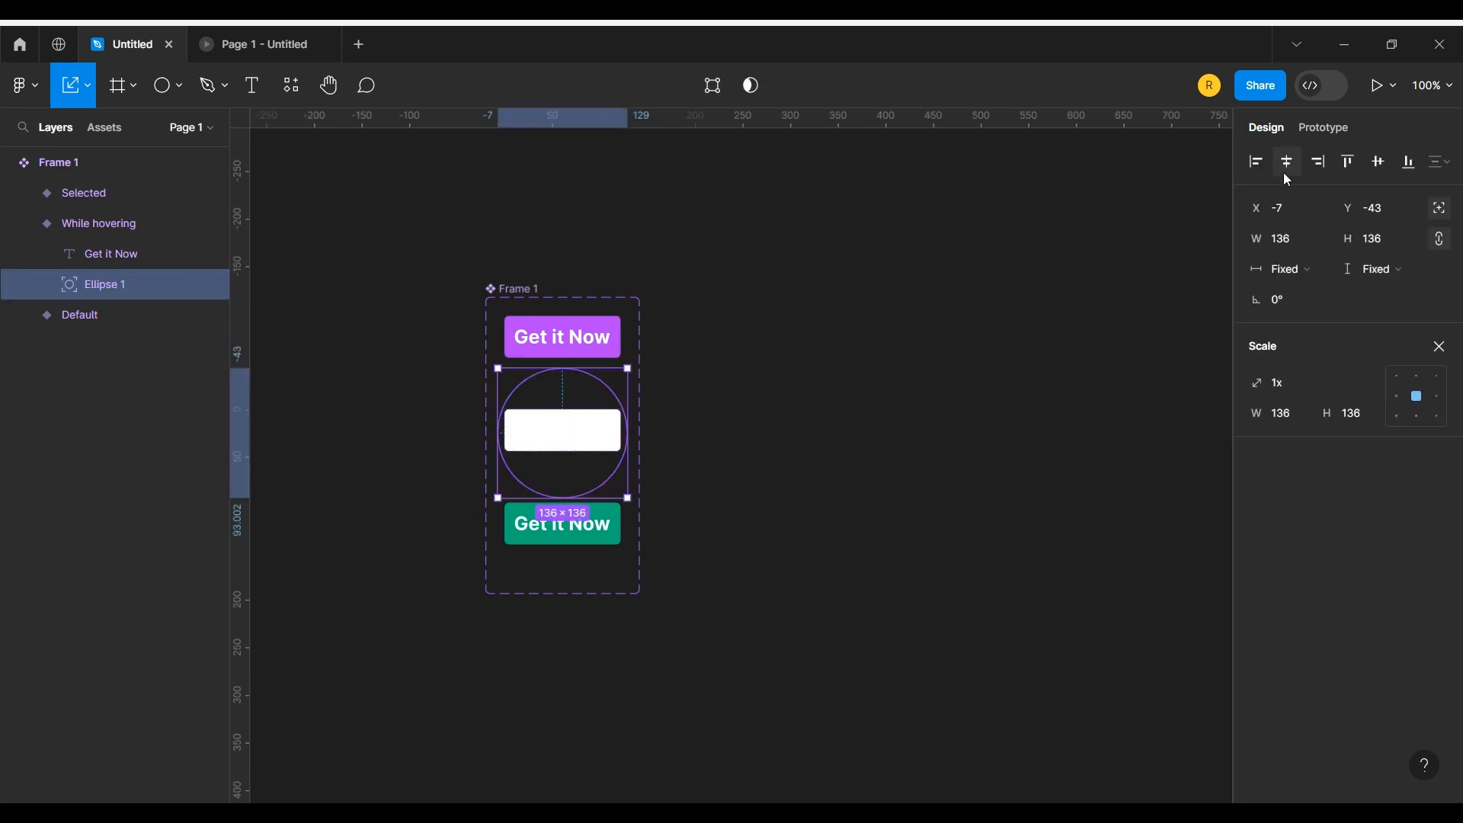
left_click(1377, 161)
left_click(880, 516)
- Recolour the While hovering text to dark grey 3C3C3C and reorder the ellipse so the text is in front of it
left_click(114, 255)
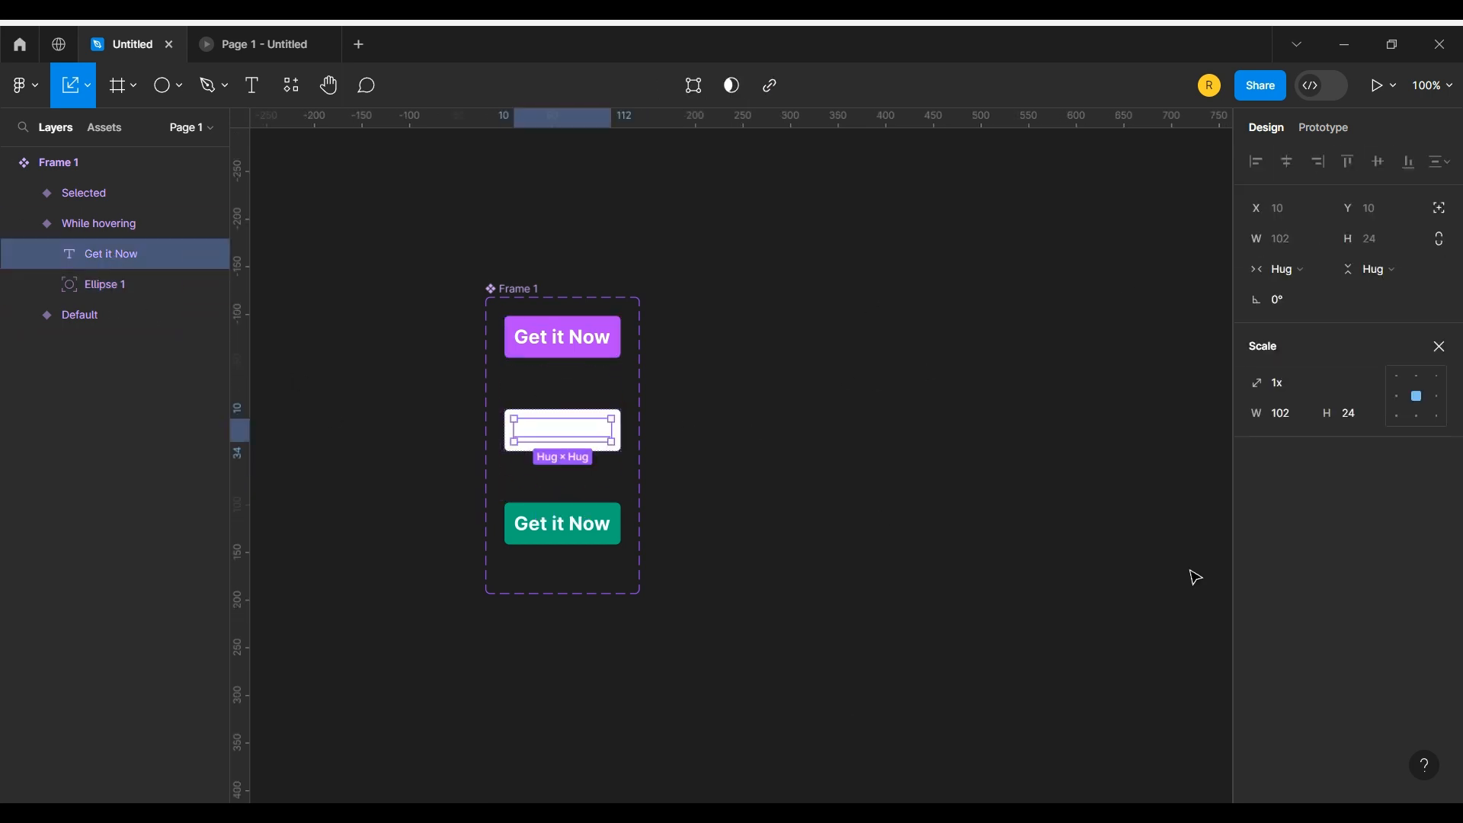
left_click(1440, 346)
left_click(1257, 760)
left_click_drag(1004, 422, 1004, 486)
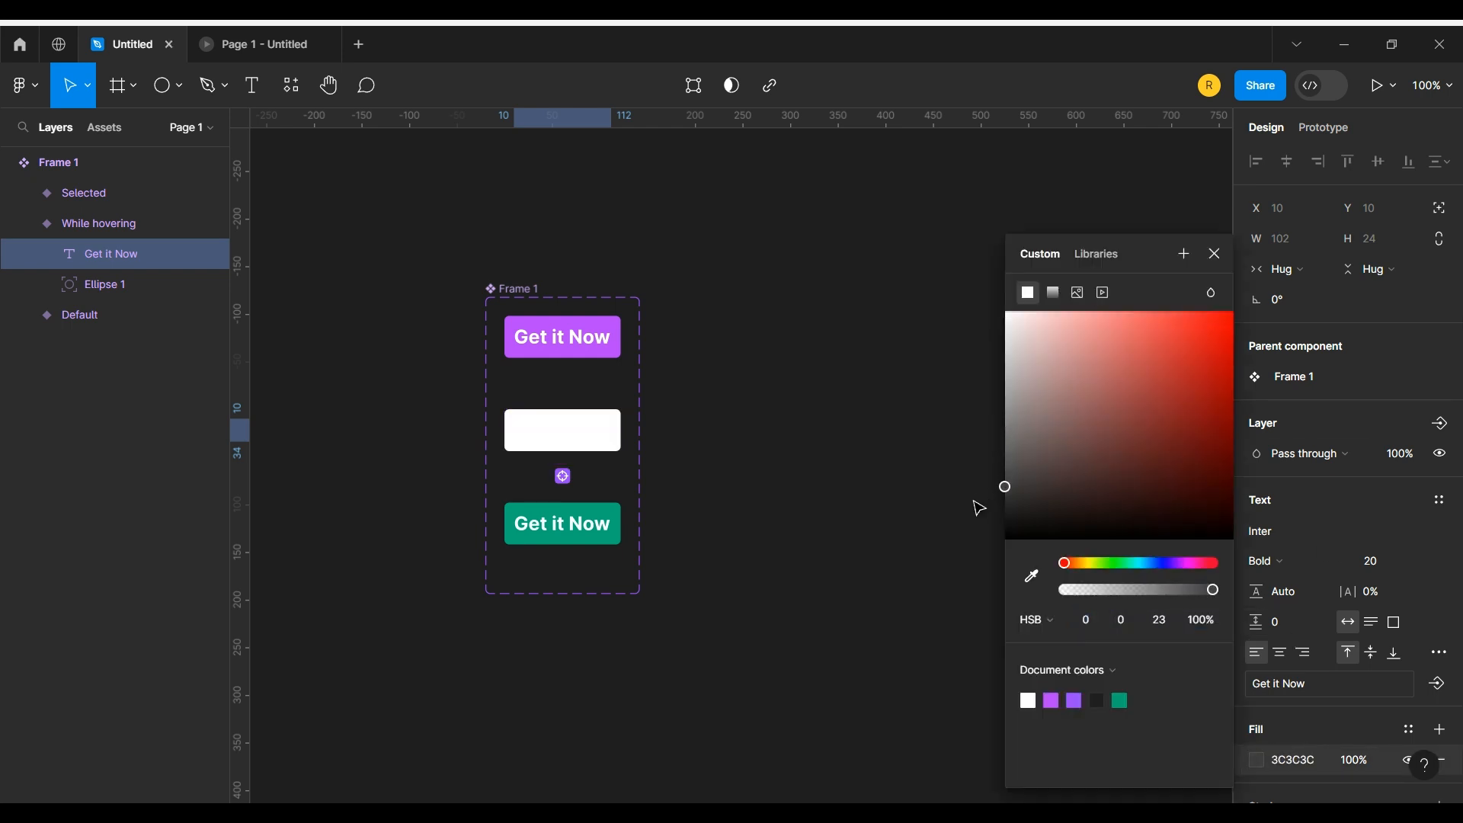
left_click_drag(106, 284, 112, 246)
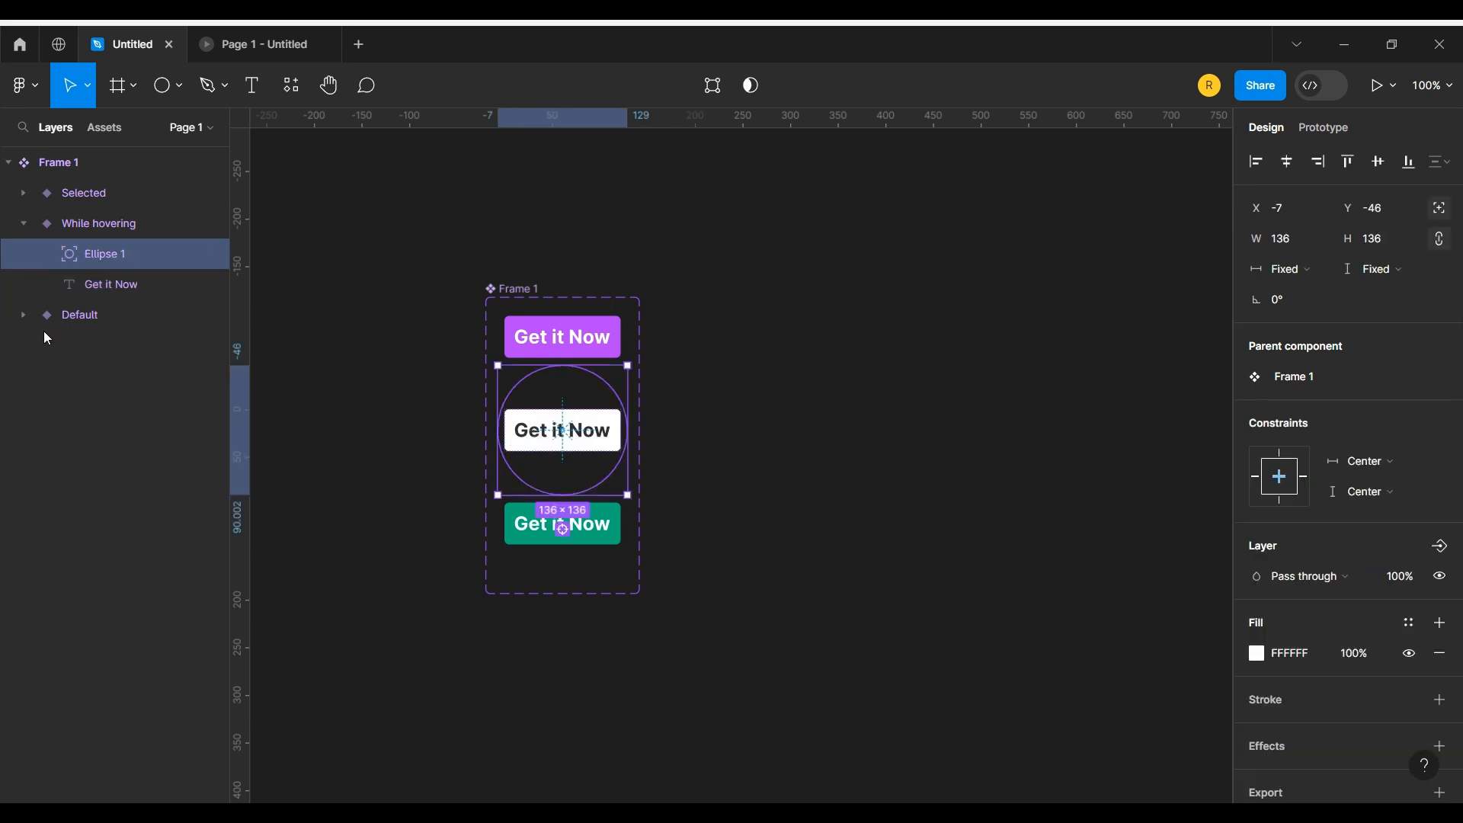
- Reorder the Default variant's layers so Ellipse 1 is listed above the Get it Now text
left_click(24, 315)
left_click_drag(97, 389, 99, 339)
left_click(783, 450)
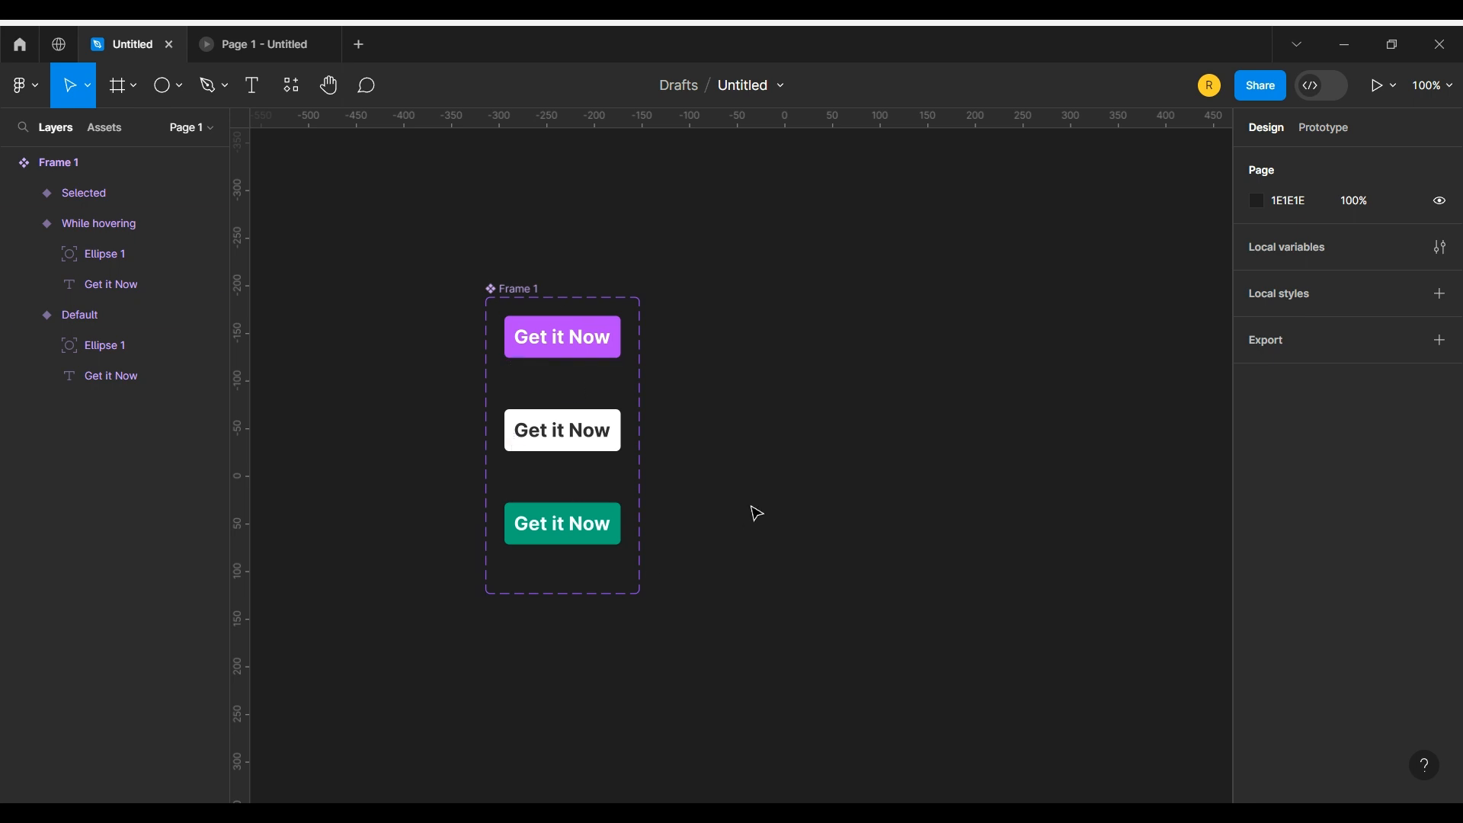
- Connect the Default variant to the While hovering variant with a Change to interaction using Smart animate
left_click(1326, 127)
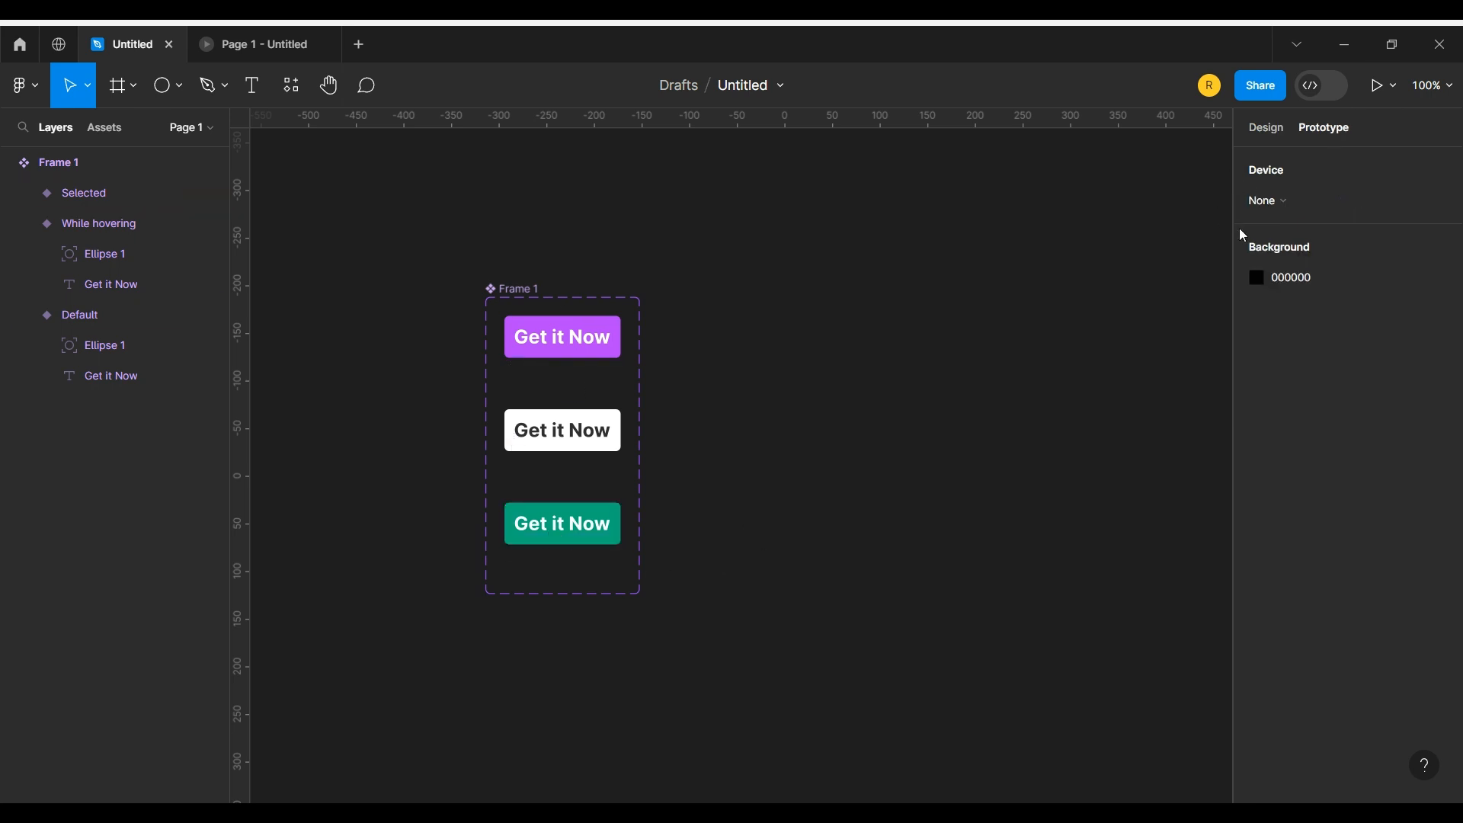
left_click(562, 352)
left_click_drag(564, 393, 564, 419)
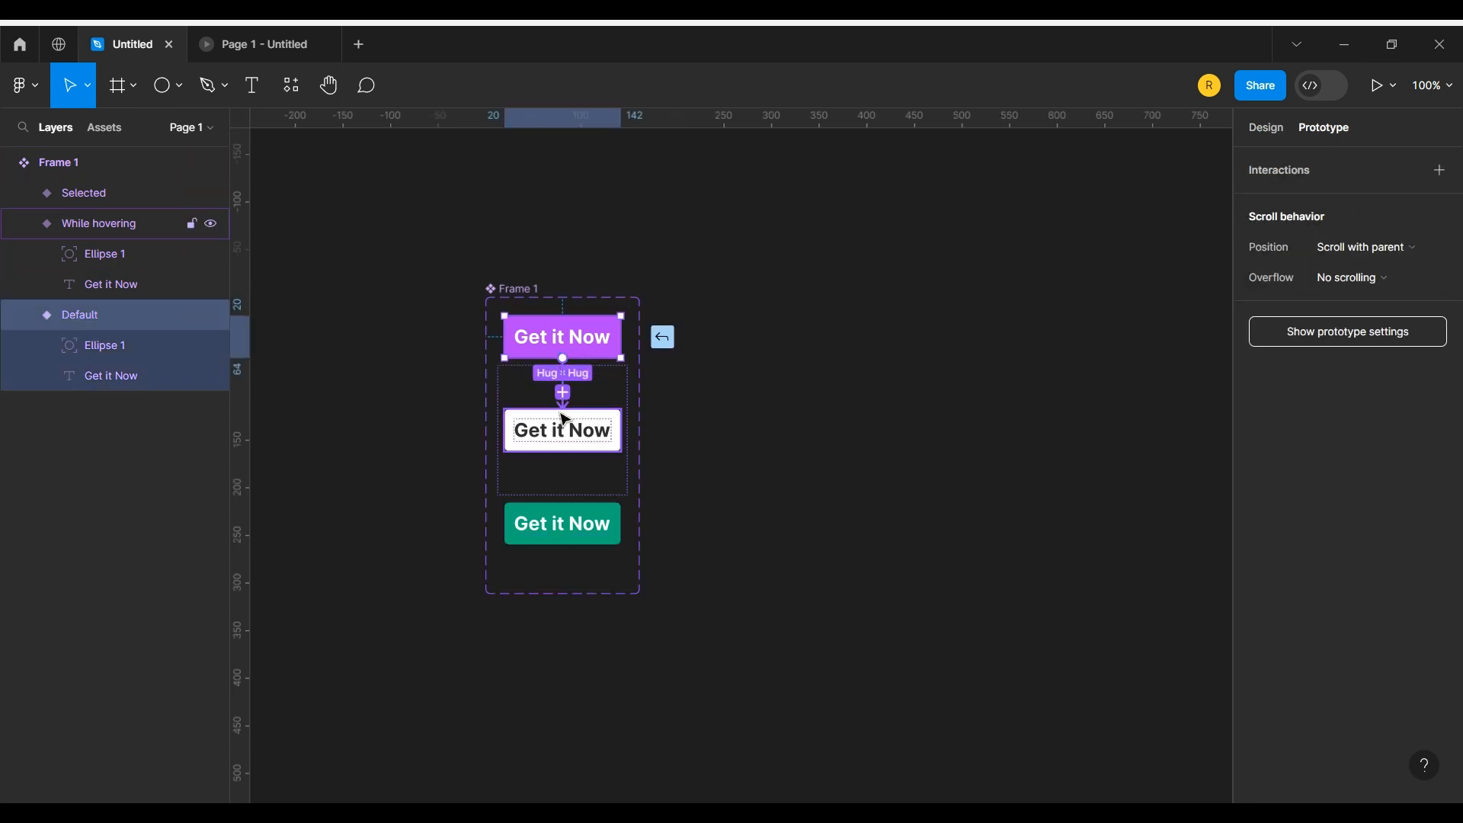
left_click(22, 224)
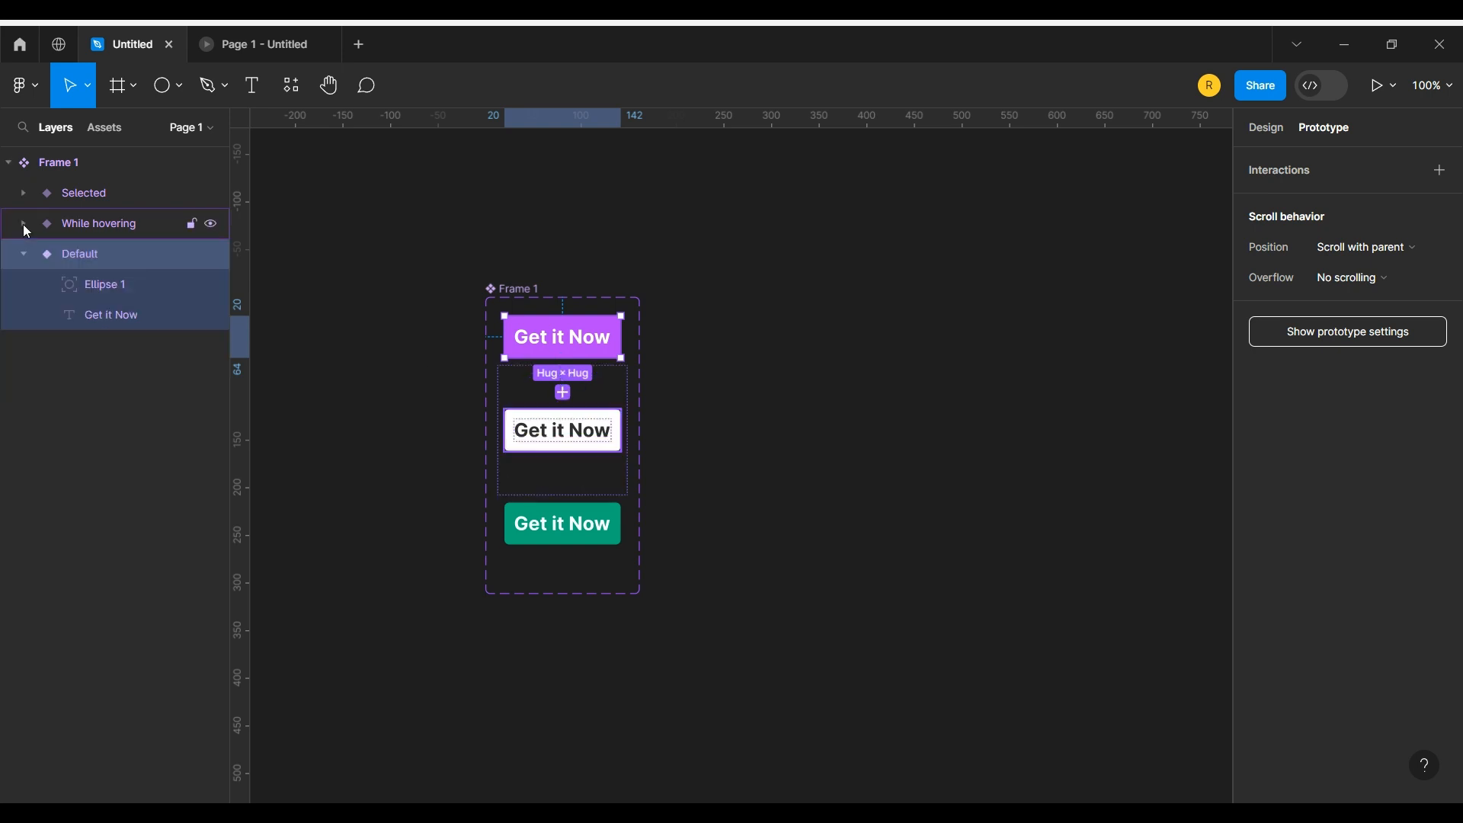
left_click(22, 253)
left_click_drag(564, 360, 562, 428)
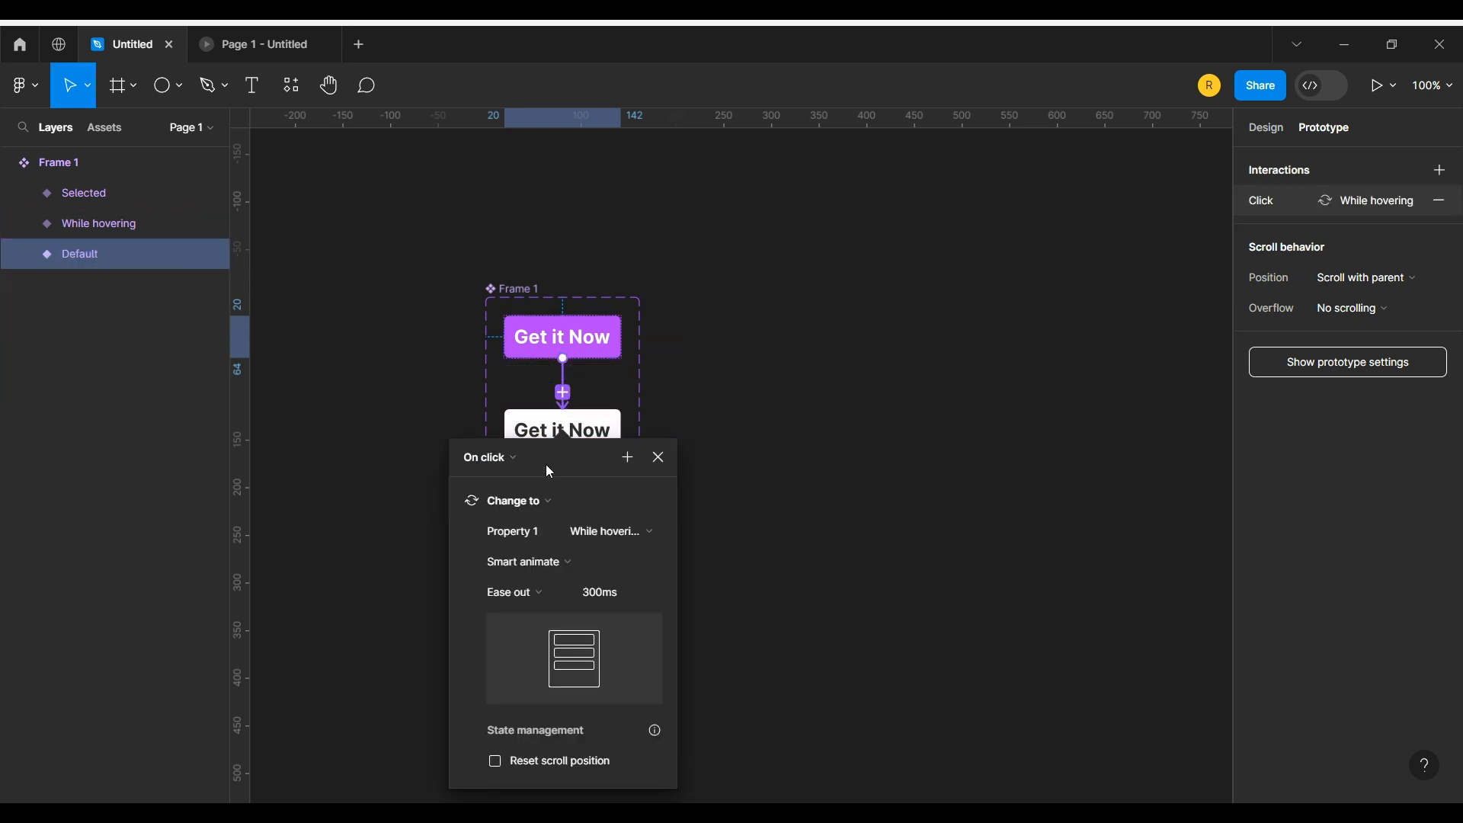
left_click(831, 604)
- Connect the While hovering variant to Selected on click, and set the Default variant's interaction trigger to While hovering
left_click(587, 440)
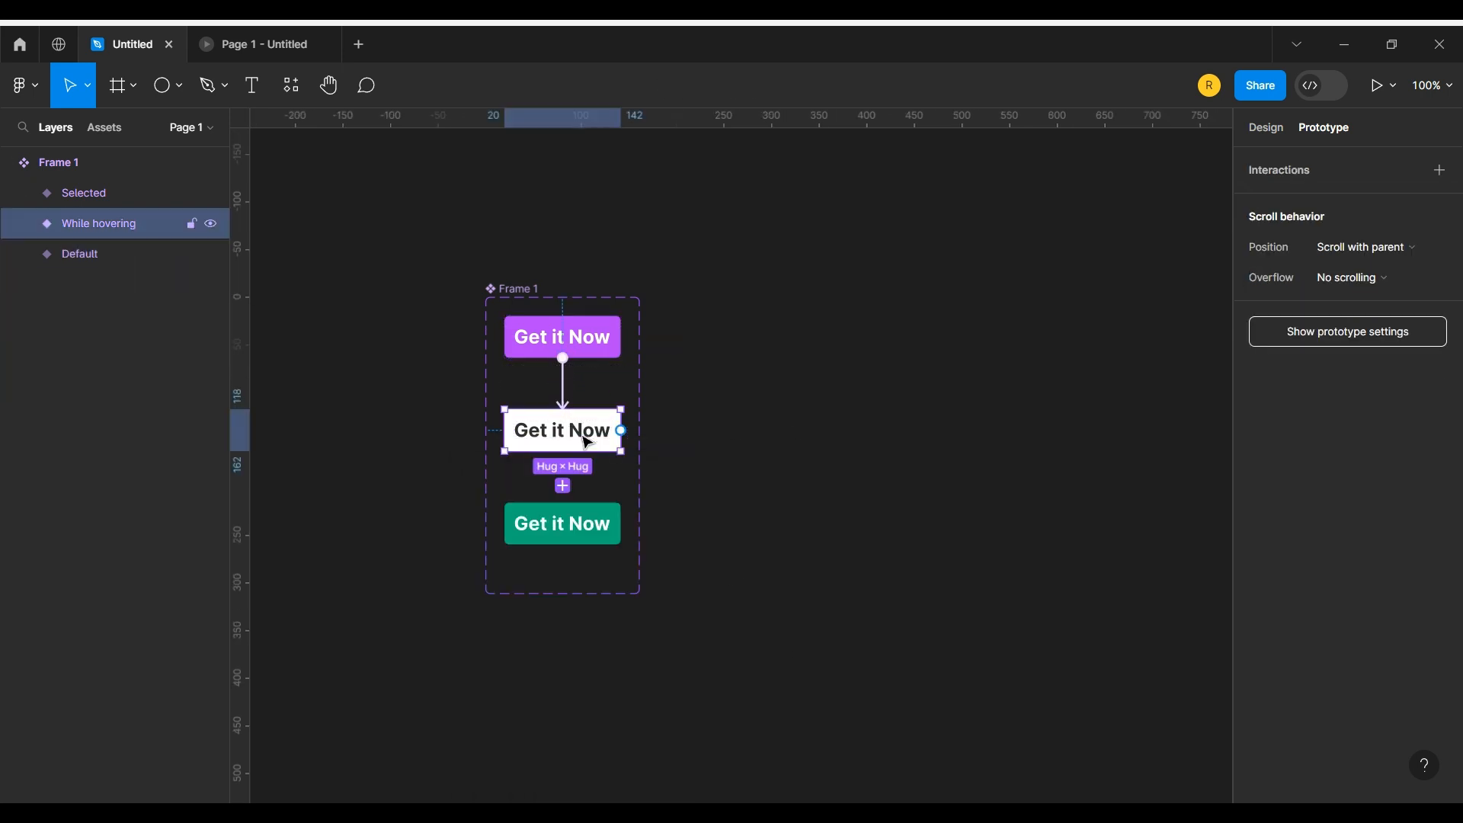
left_click_drag(613, 502, 586, 519)
left_click(561, 392)
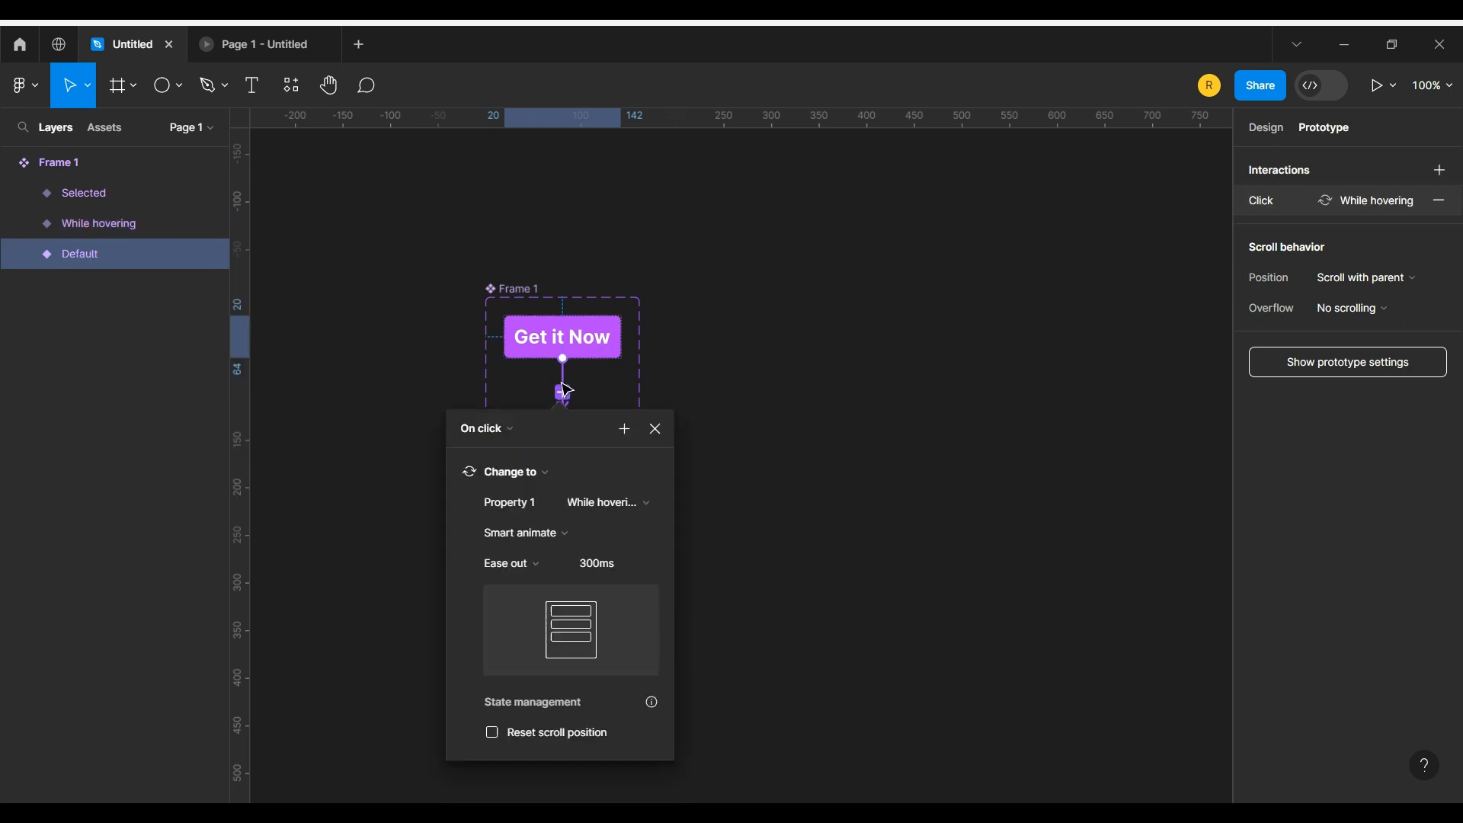
left_click(486, 428)
left_click(503, 474)
left_click(792, 502)
left_click(562, 485)
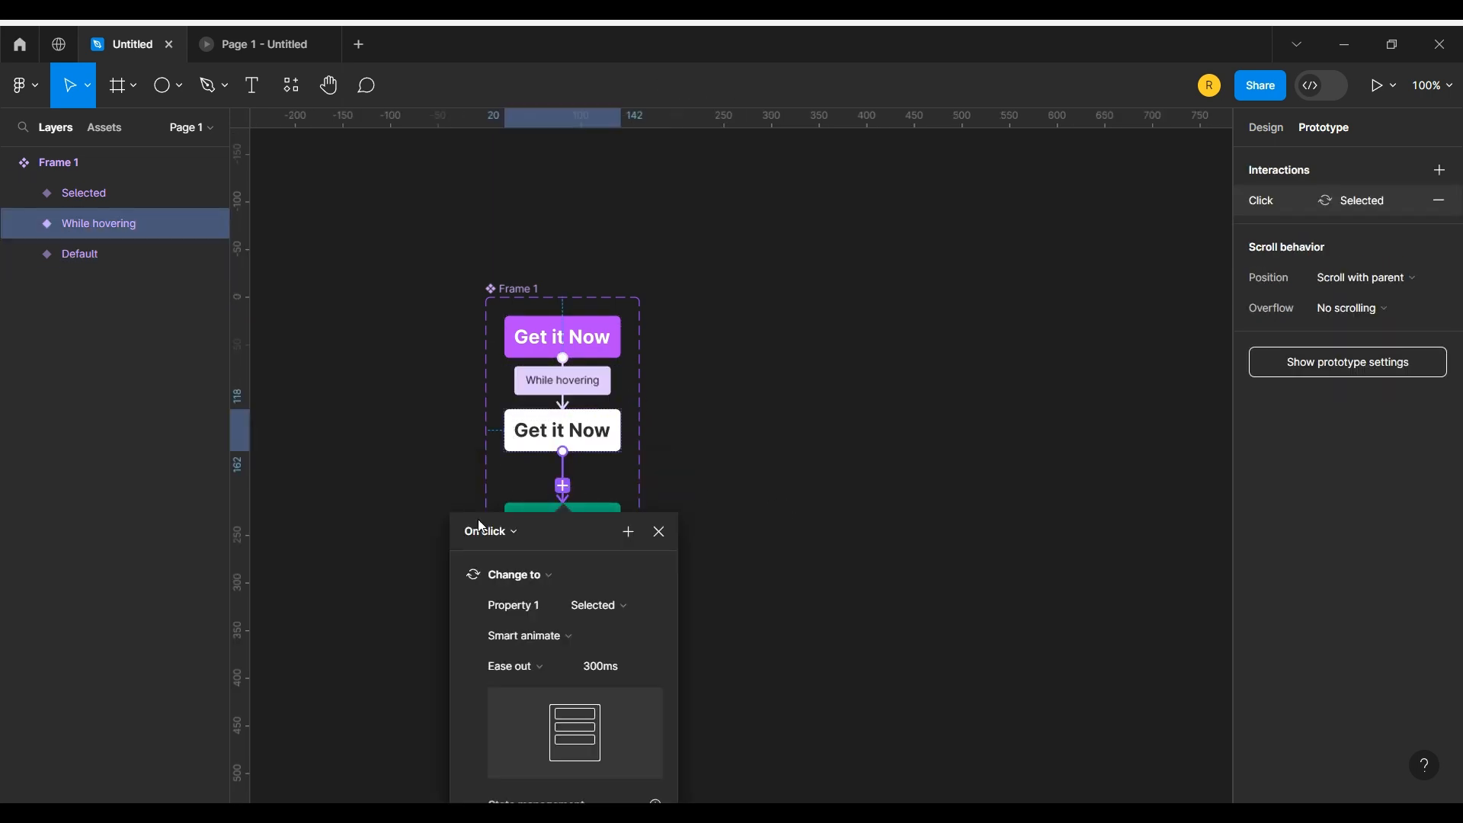
left_click(793, 569)
- Connect the Selected variant back to the Default variant with a Mouse leave trigger
left_click(594, 530)
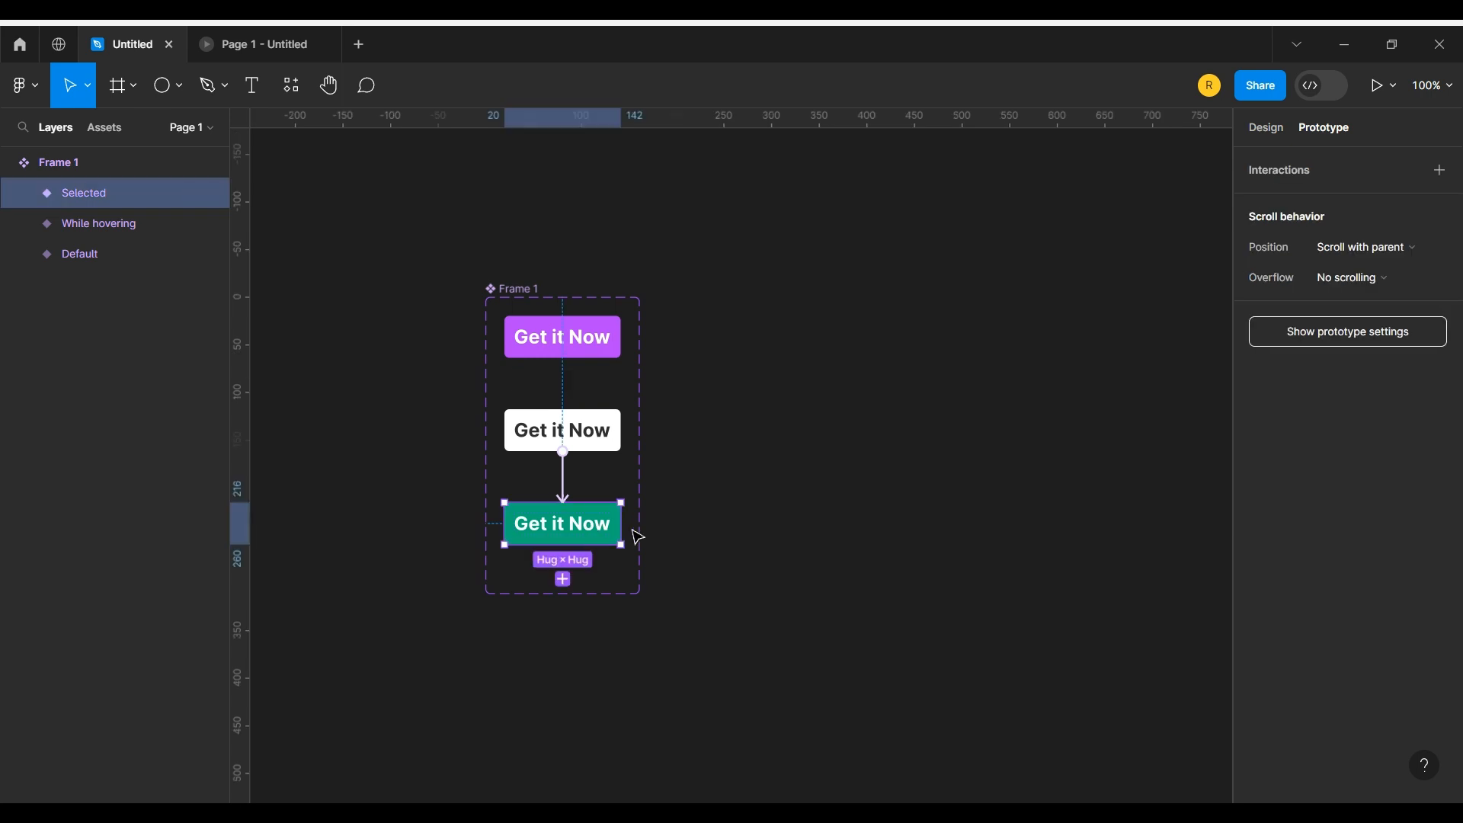
left_click_drag(621, 523, 622, 343)
left_click(491, 405)
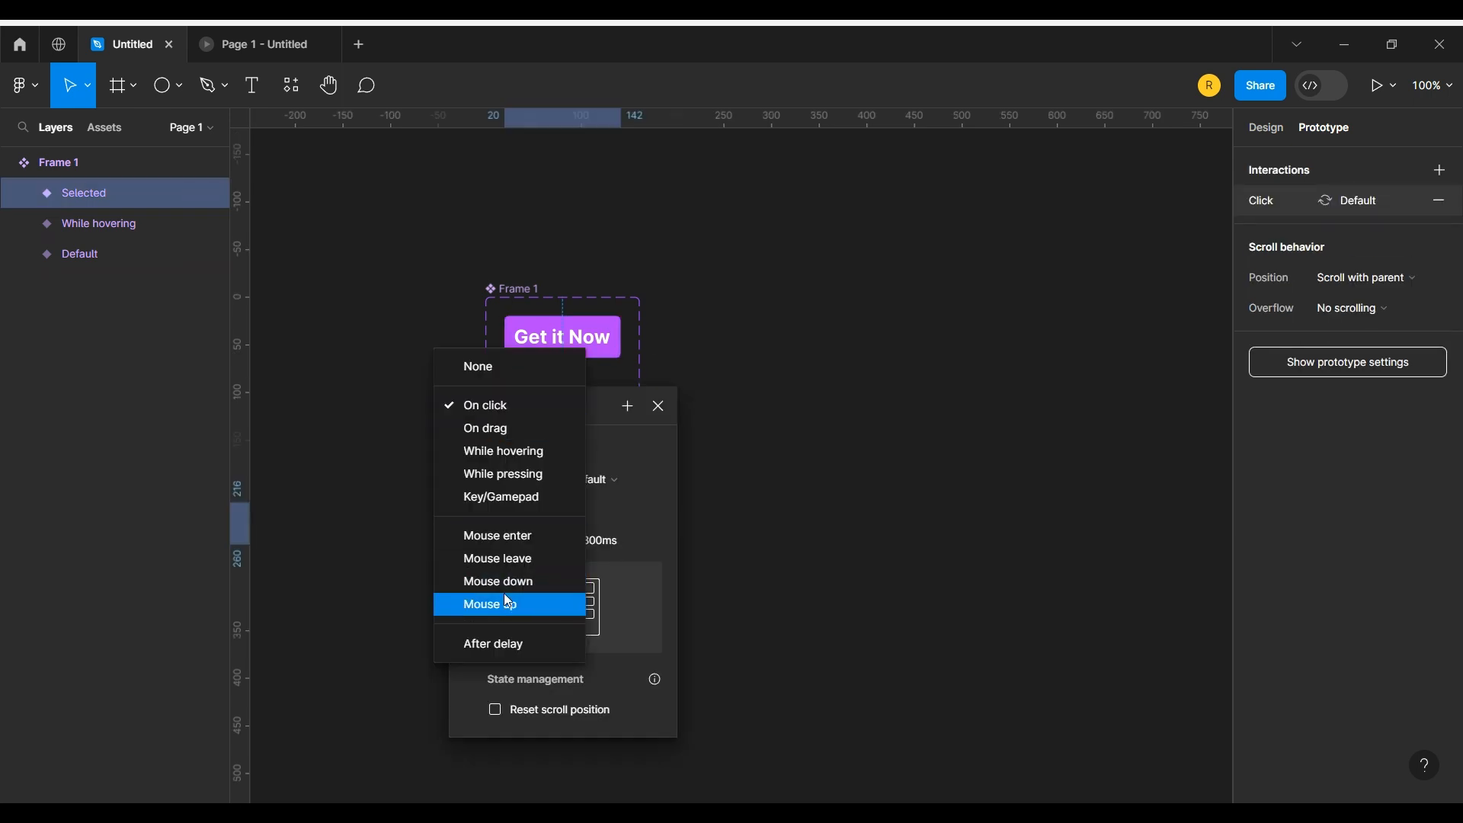
left_click(504, 557)
left_click(819, 594)
- Draw a wide frame beside the component set and place an instance of the button component in its centre
key("f")
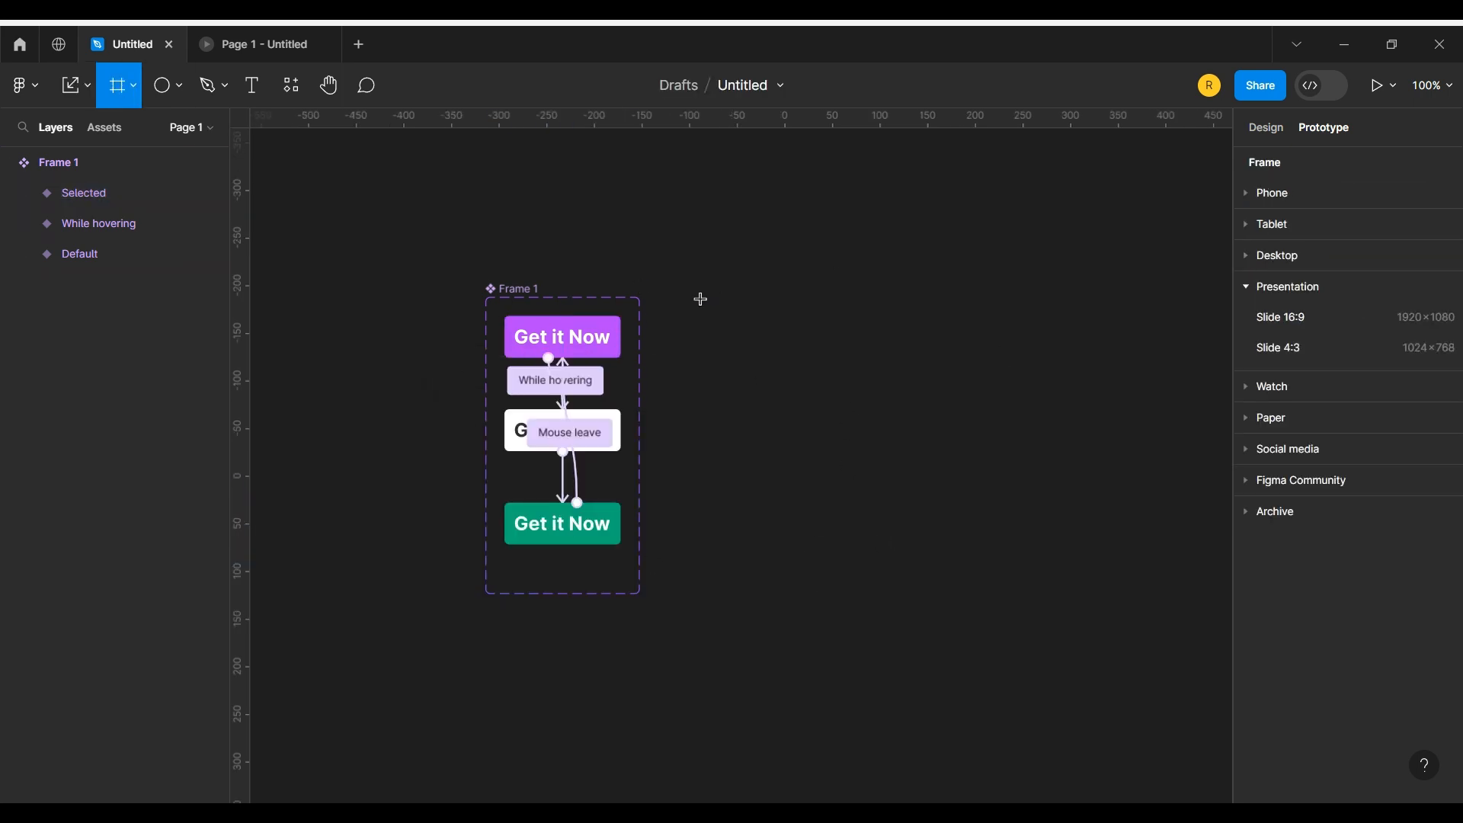
left_click_drag(691, 297, 1030, 424)
left_click(750, 530)
left_click(104, 128)
left_click_drag(62, 278, 865, 353)
left_click(1266, 128)
left_click(359, 261)
left_click(59, 129)
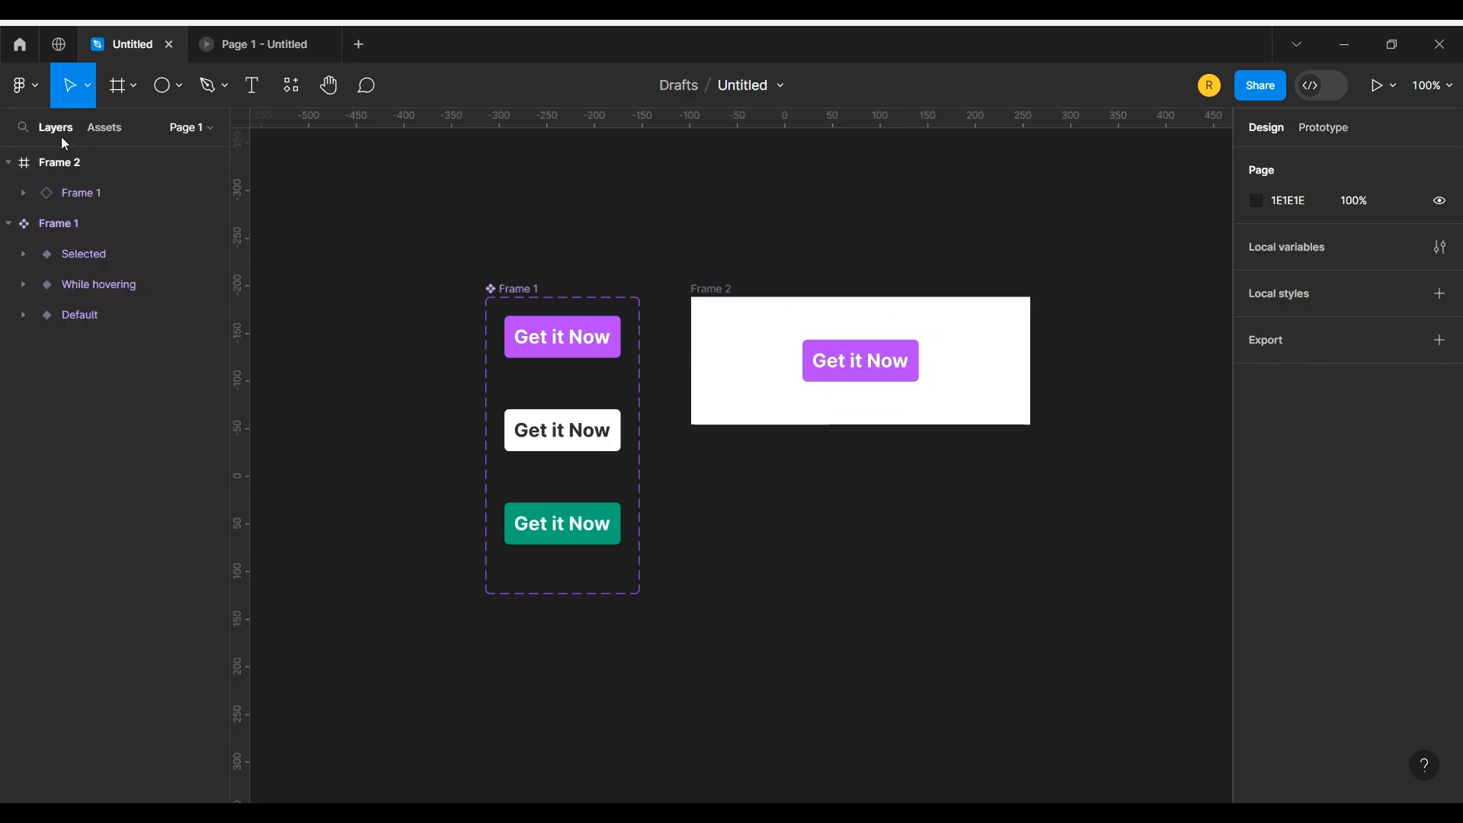
- Change the fill of Frame 2 to dark grey
left_click(701, 289)
left_click(1257, 576)
left_click_drag(1082, 416, 999, 486)
left_click(911, 503)
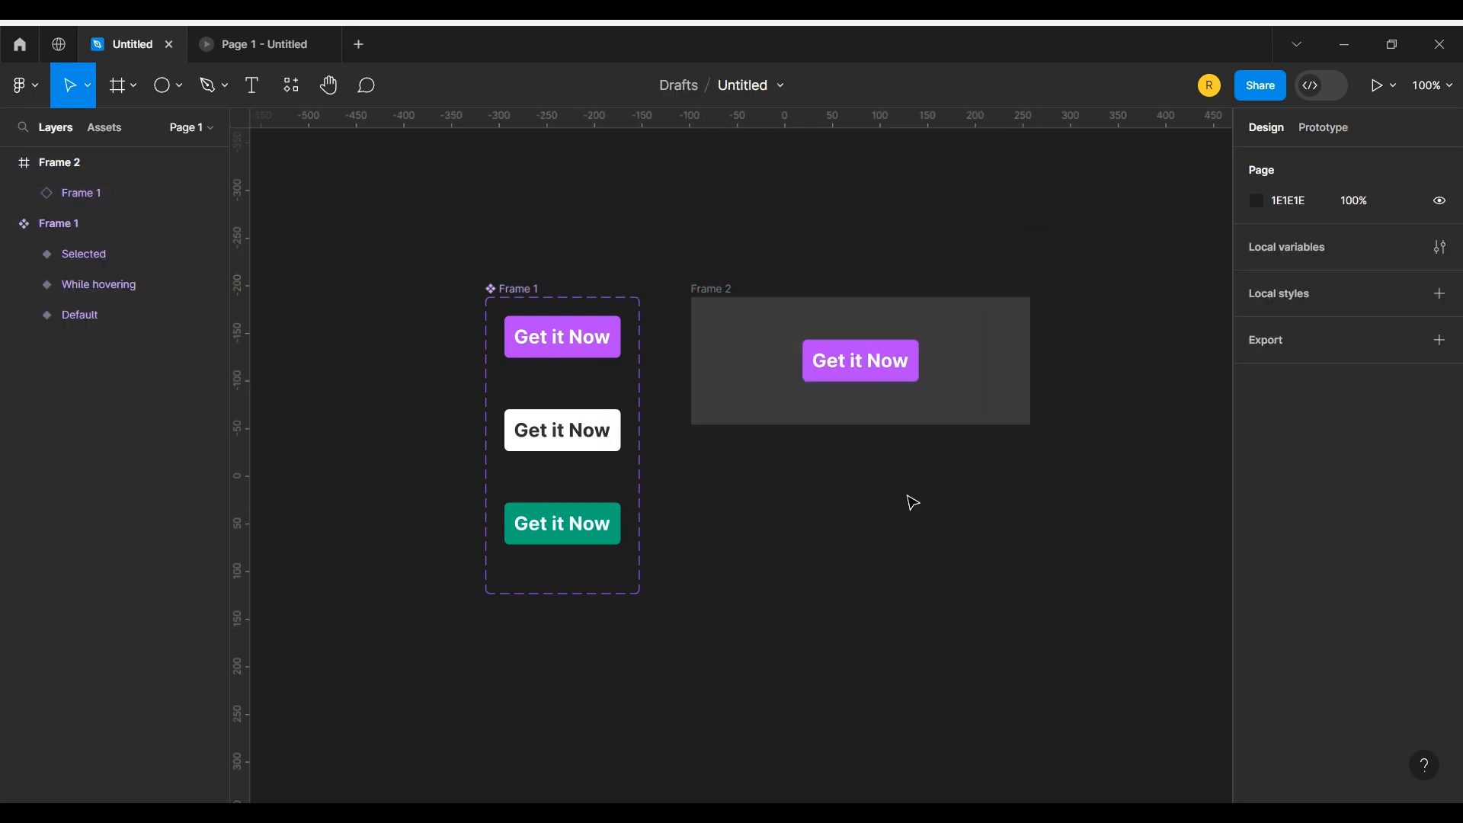
- Preview Frame 2 as a prototype to test the button's hover, click and leave behaviour, and return to the design file
left_click(713, 286)
left_click(1378, 84)
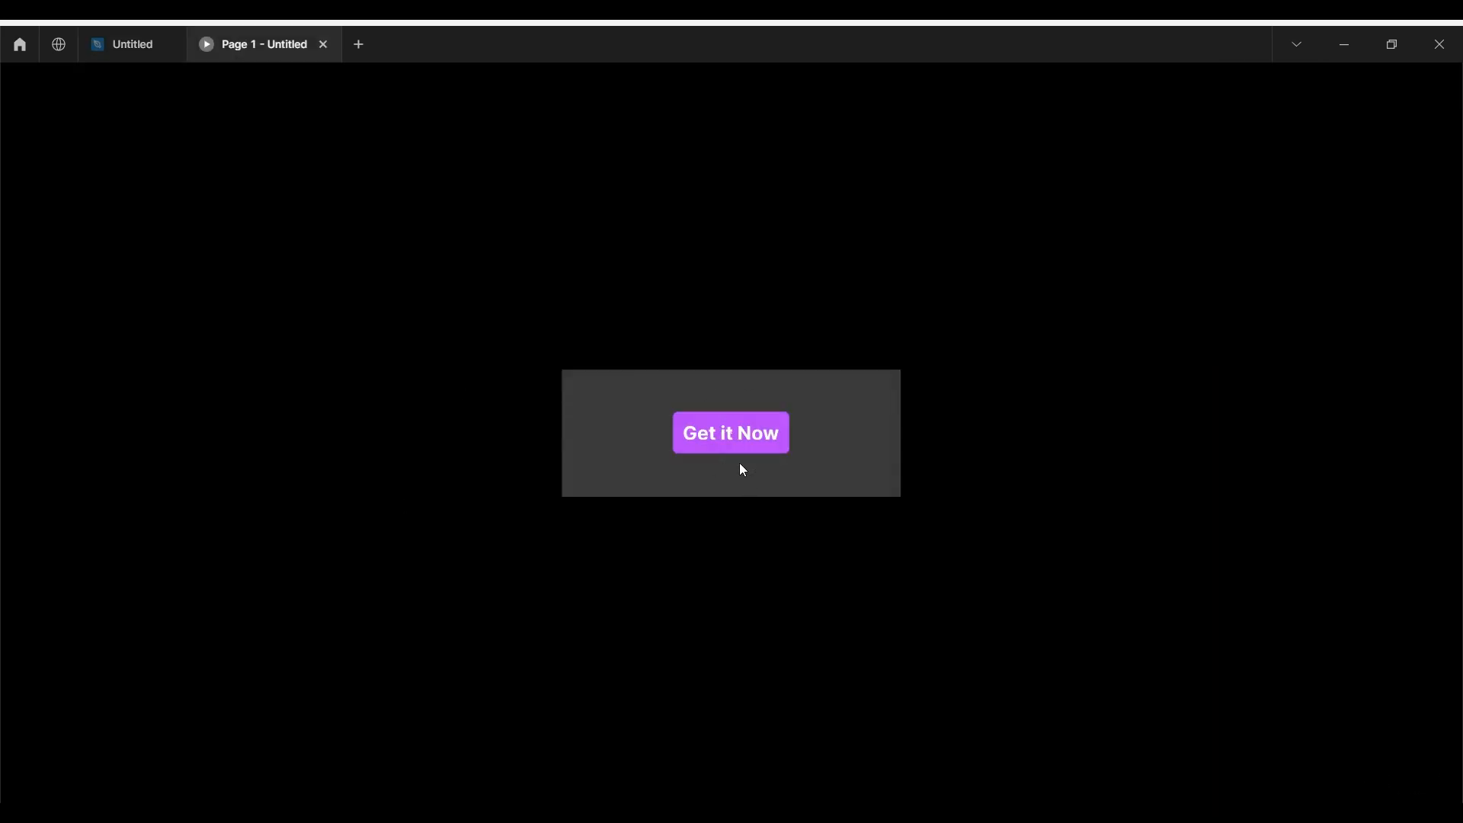
left_click(729, 445)
left_click(728, 446)
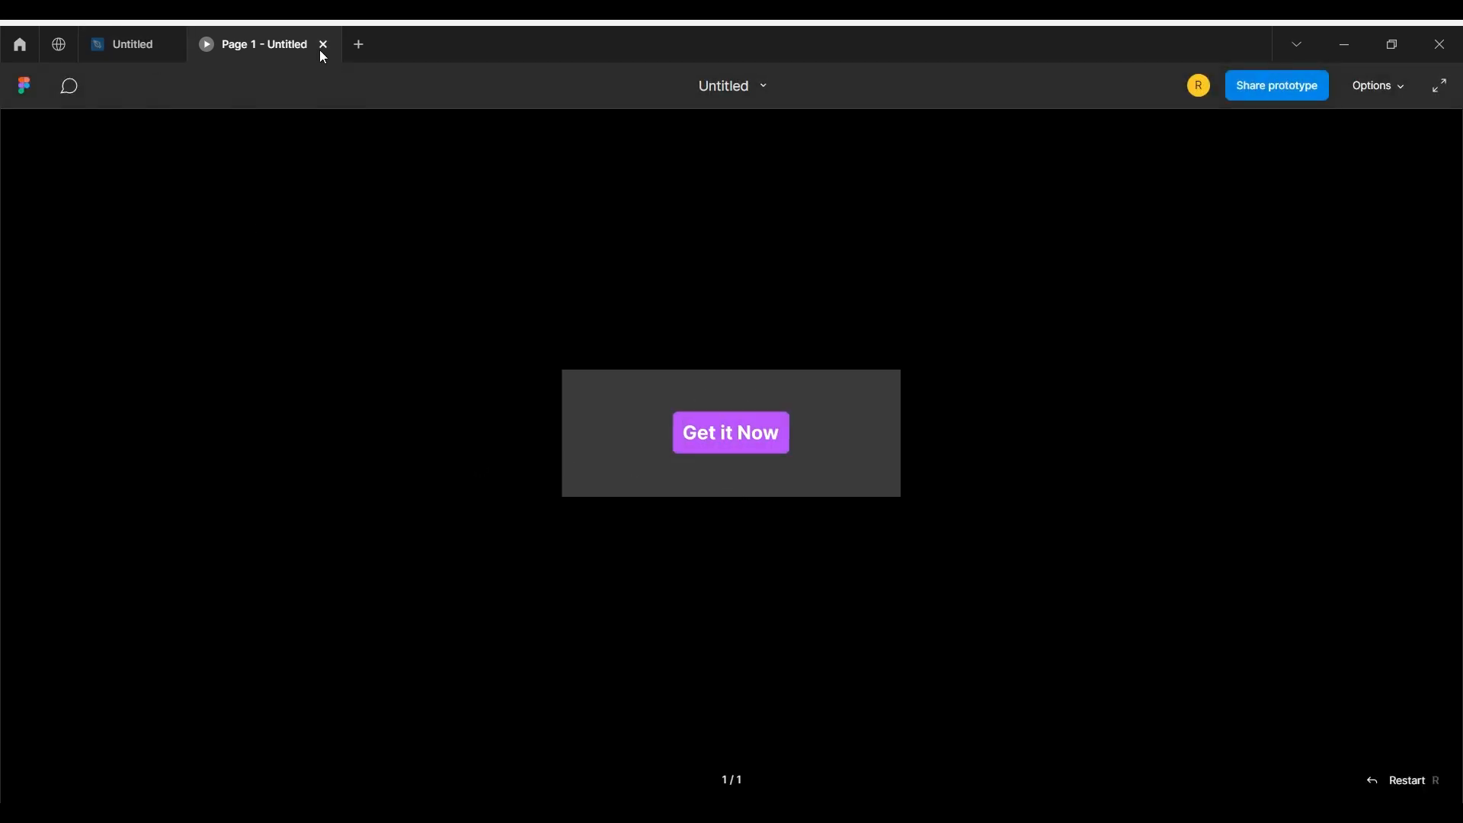
left_click(122, 45)
- Draw a rectangle about 138 × 41 below Frame 2 and set its corner radius to 35
scroll(843, 496, "right", 4)
scroll(843, 496, "down", 3)
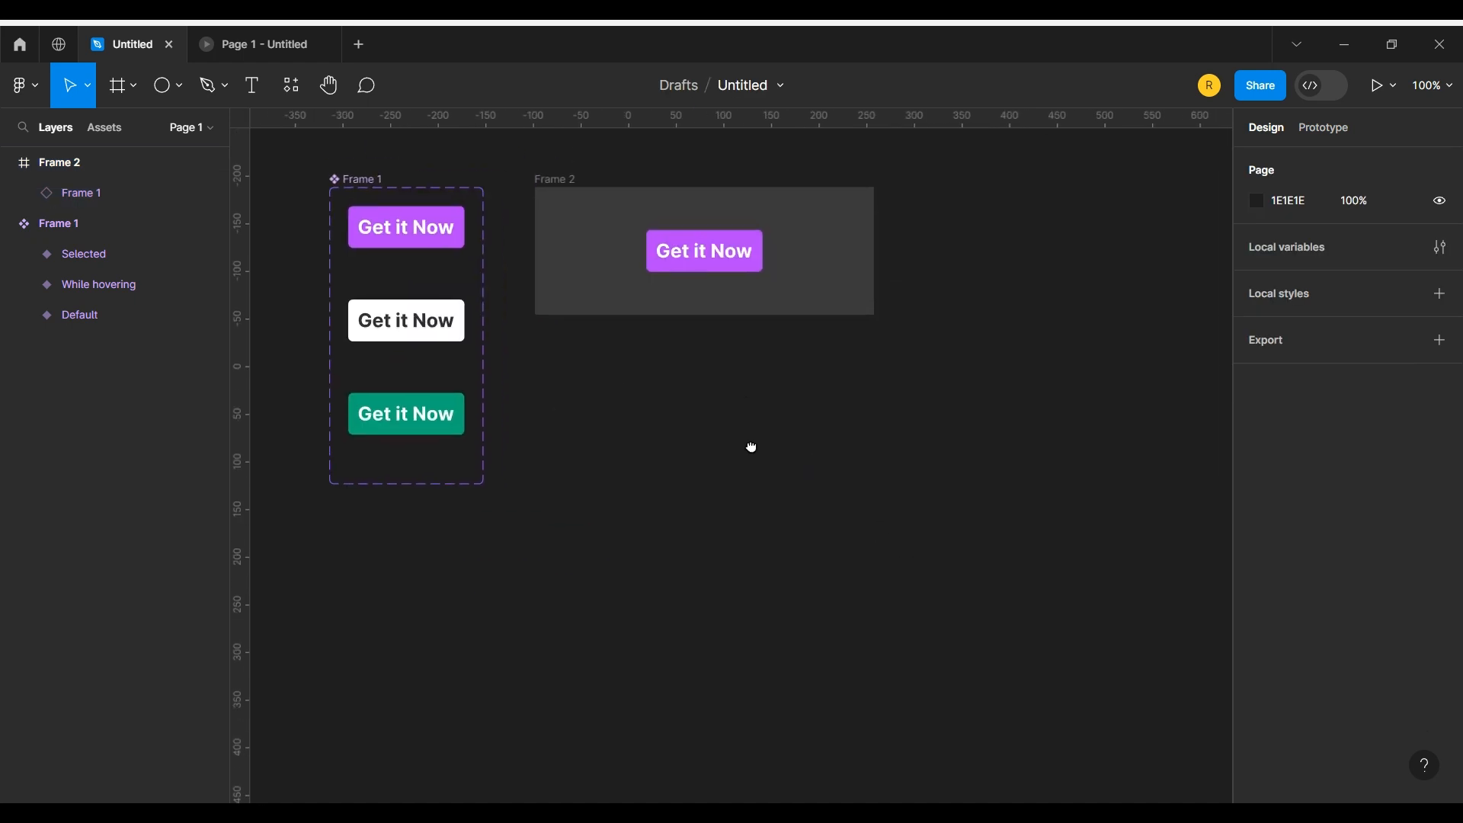
left_click(157, 87)
left_click(178, 85)
left_click(163, 131)
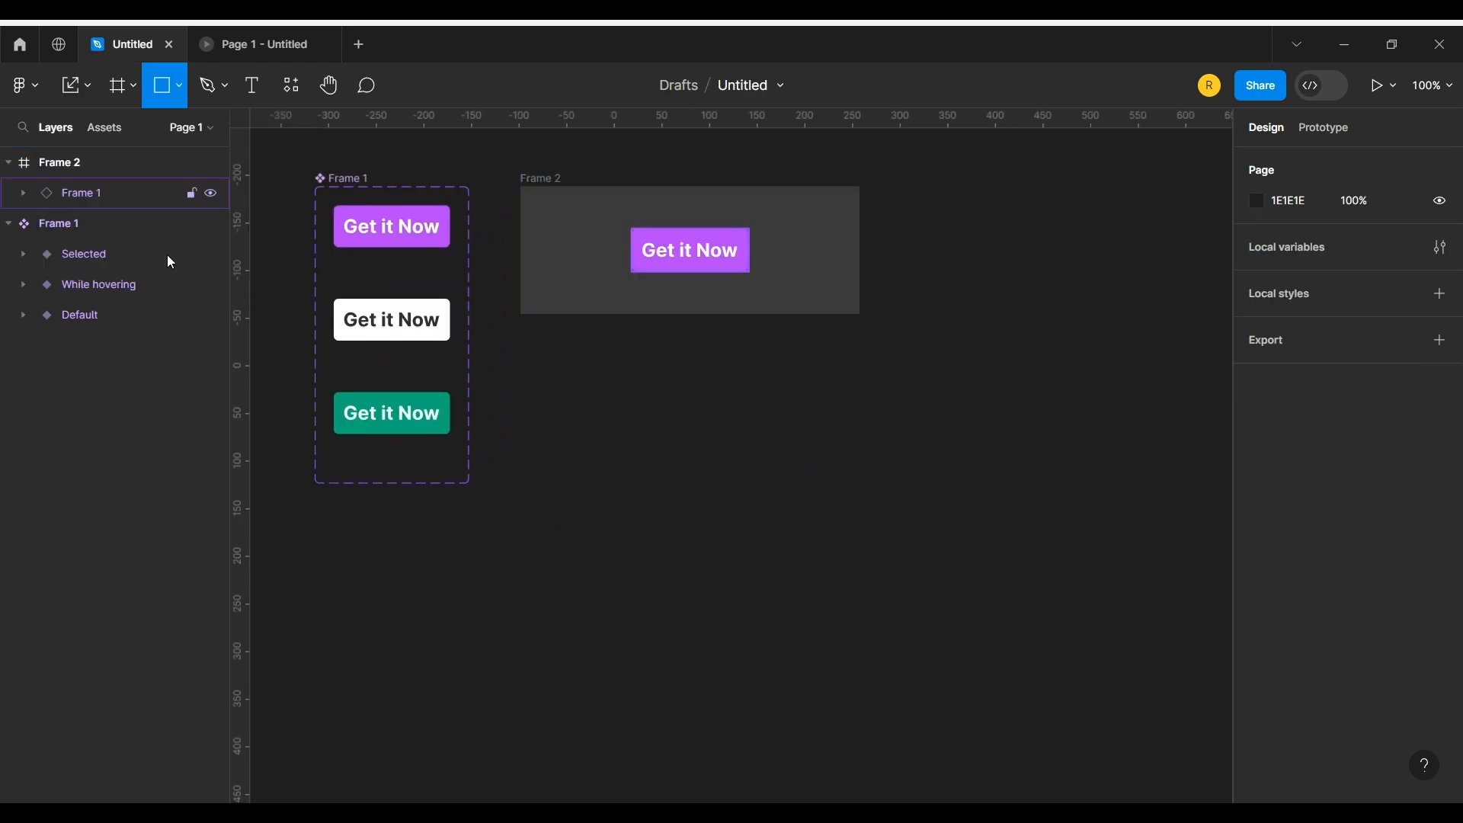
mouse_move(546, 391)
left_mouse_down()
mouse_move(751, 424)
mouse_move(678, 430)
left_mouse_up()
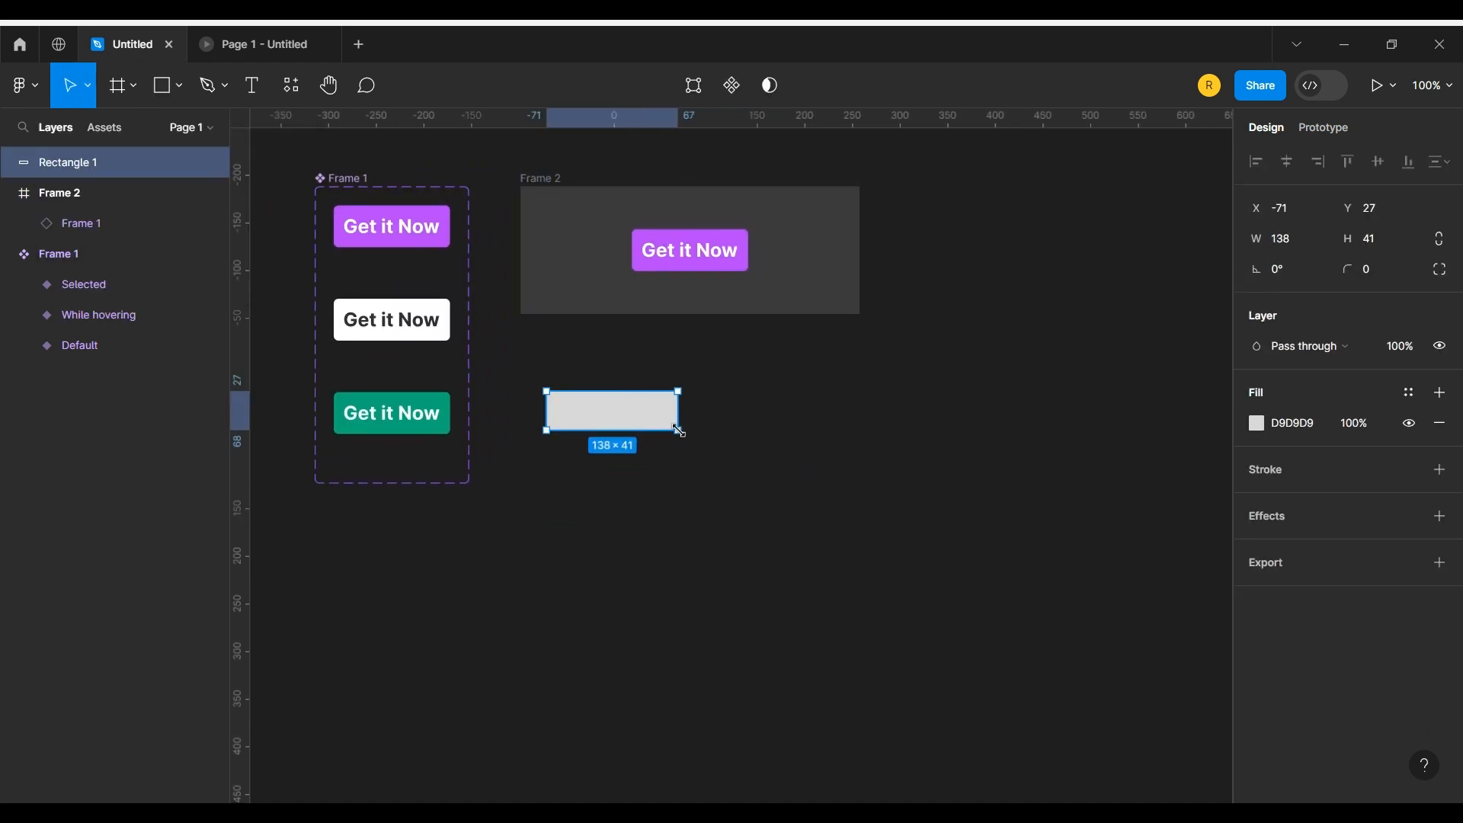
left_click_drag(1357, 274, 559, 287)
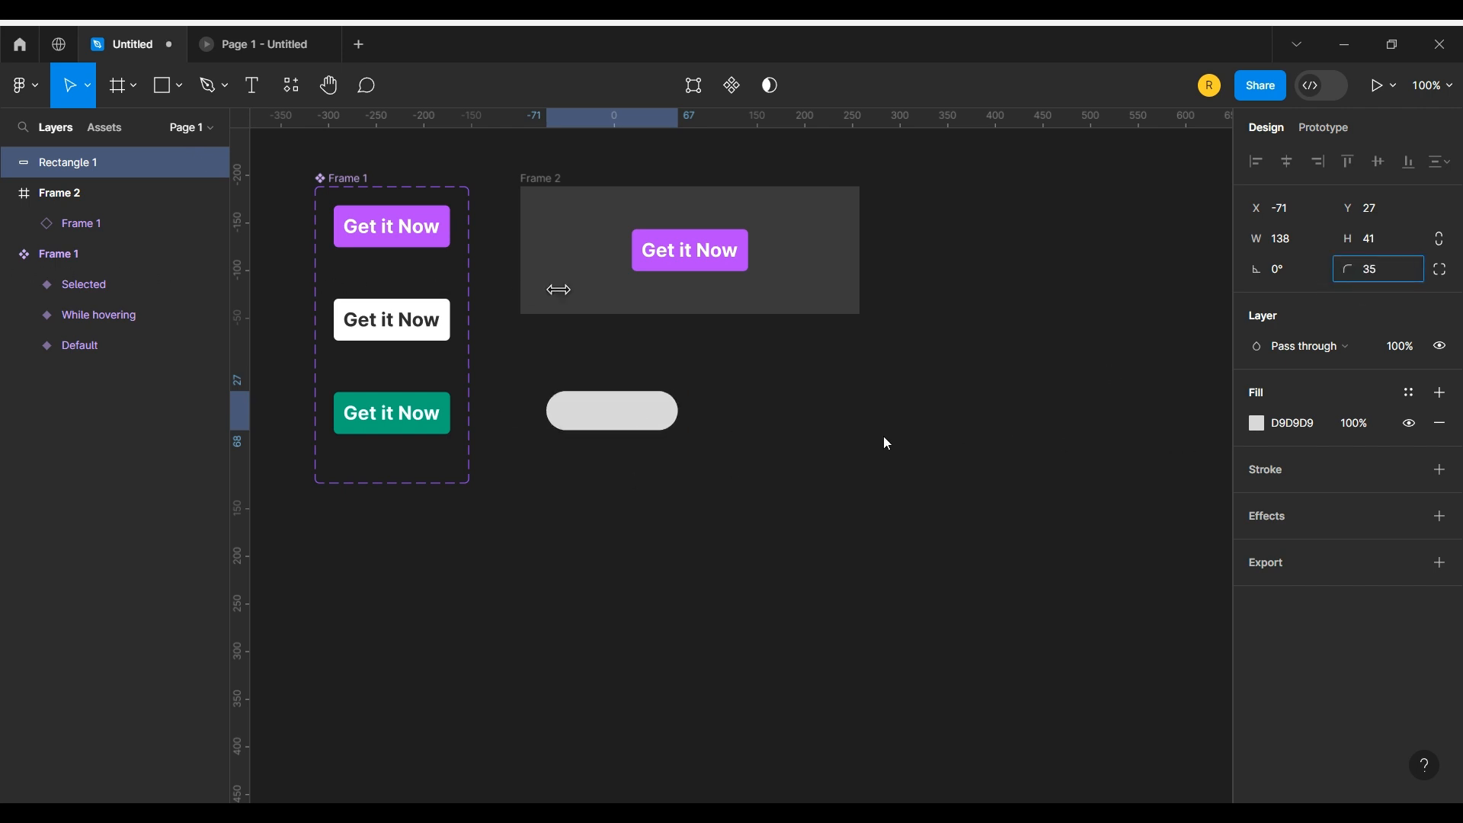
left_click(519, 352)
- Scale the rounded rectangle down to about 98 × 29 and keep it below Frame 2
left_click(576, 414)
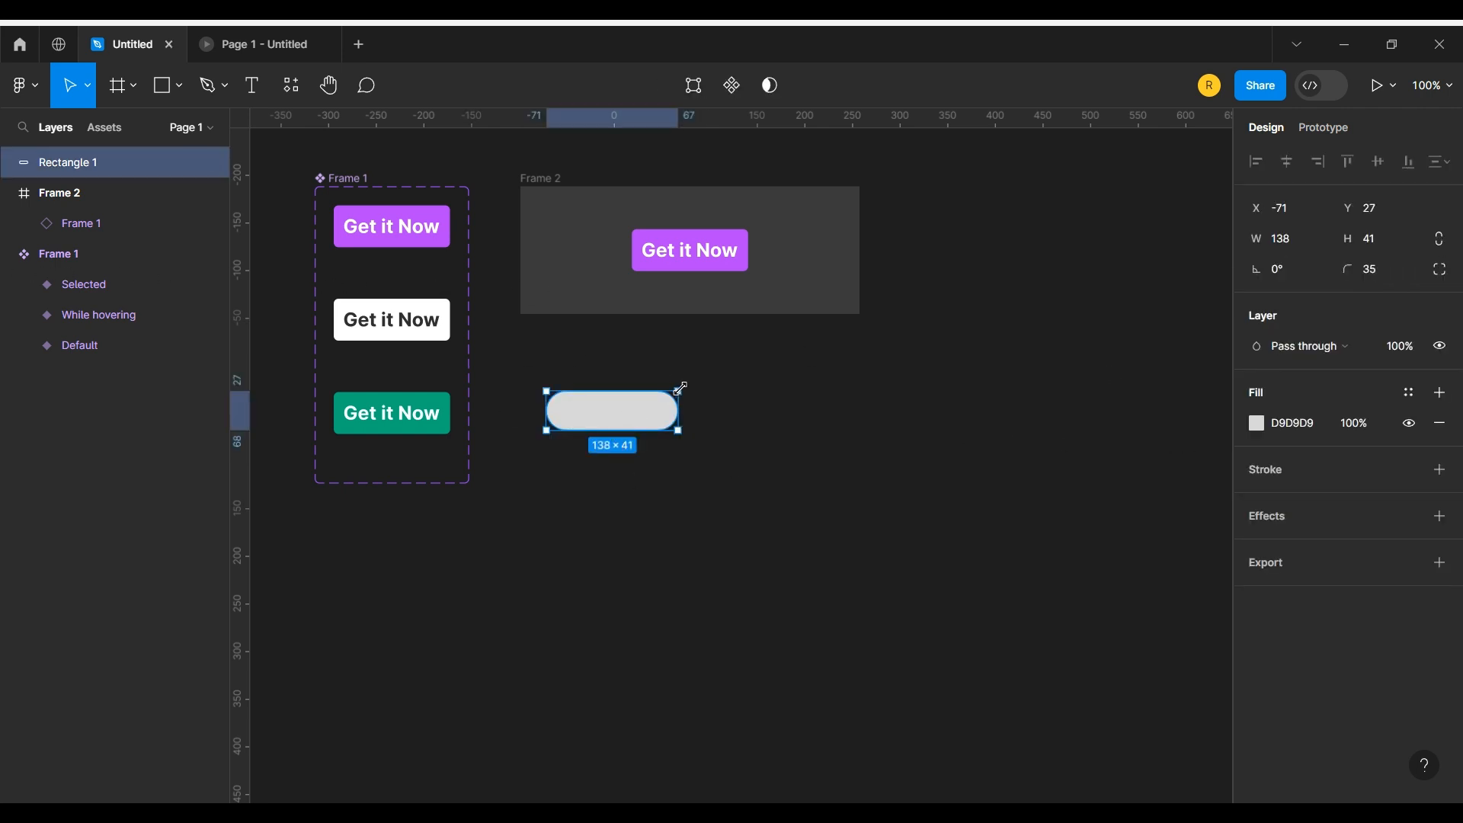
left_click_drag(679, 389, 619, 401)
left_click(600, 429)
left_click(640, 403)
- Draw a circle over the left end of the rounded rectangle and set its size to 29 × 29
key("o")
left_click(654, 404)
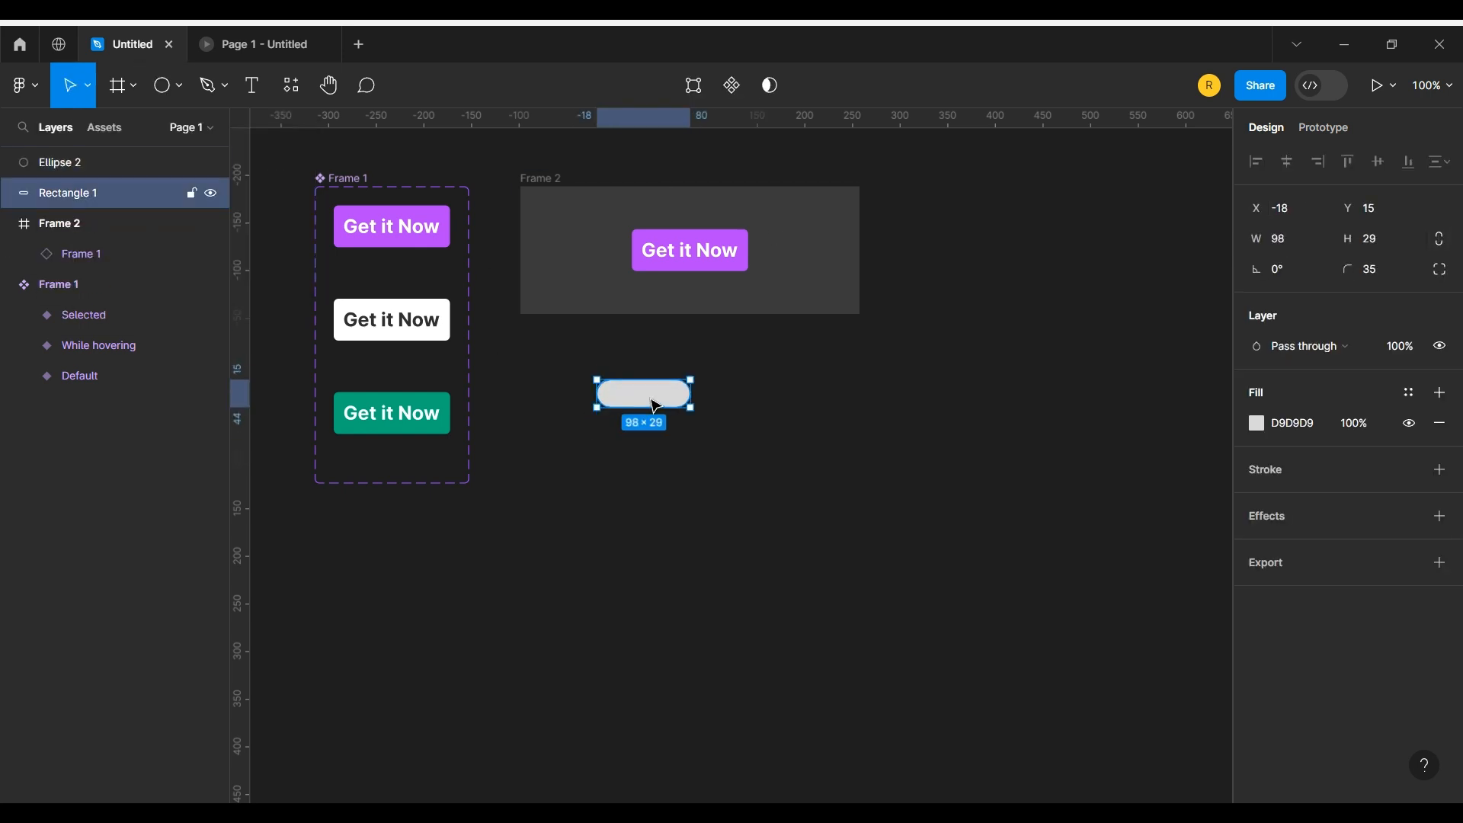
left_click(609, 392)
type("29")
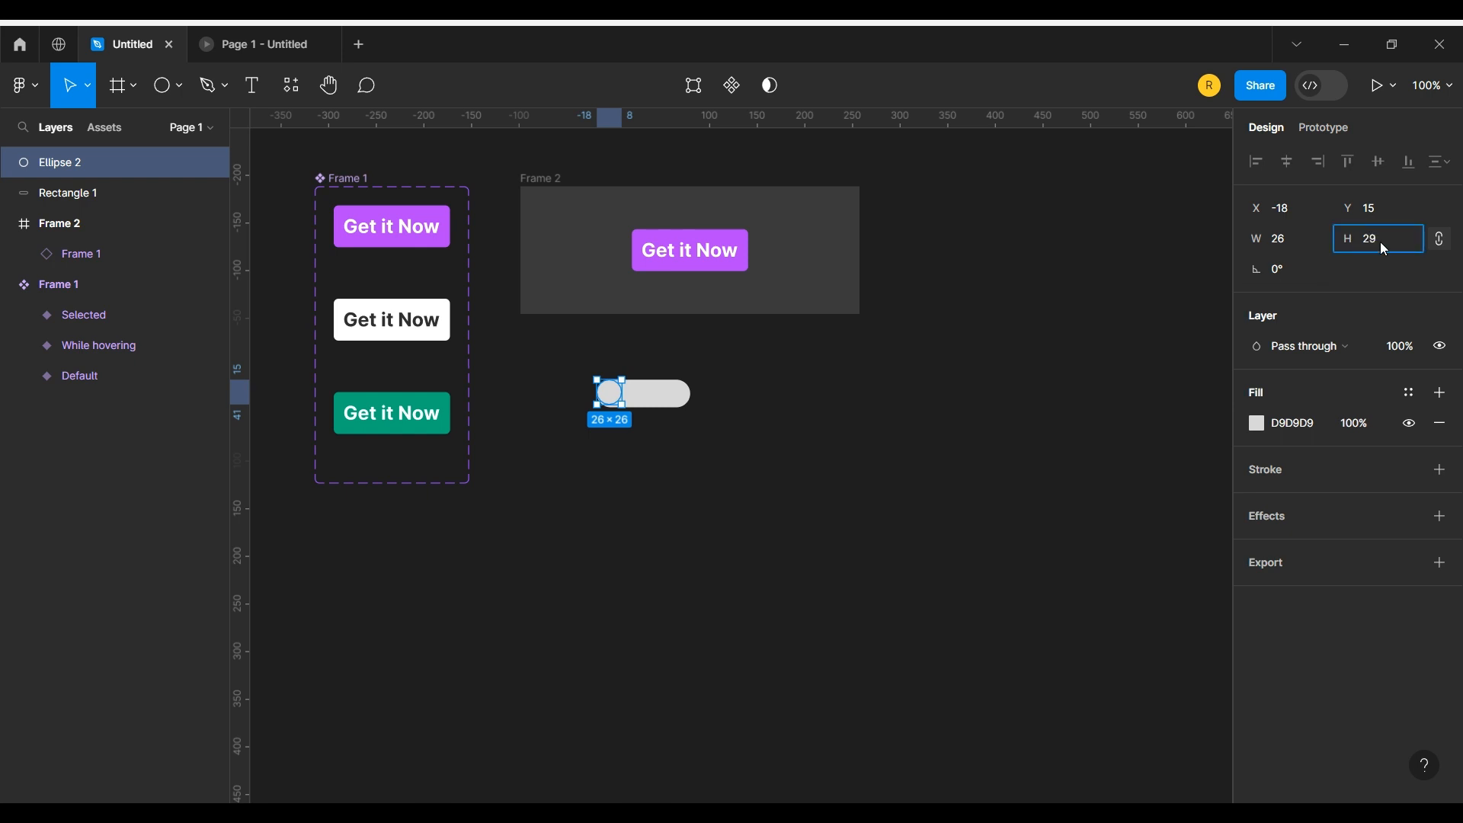
left_click(1052, 384)
- Fill the circle with white FFFFFF and the rounded rectangle with grey 707070
left_click(610, 395)
left_click(1257, 423)
left_click_drag(1083, 400, 990, 304)
left_click(793, 396)
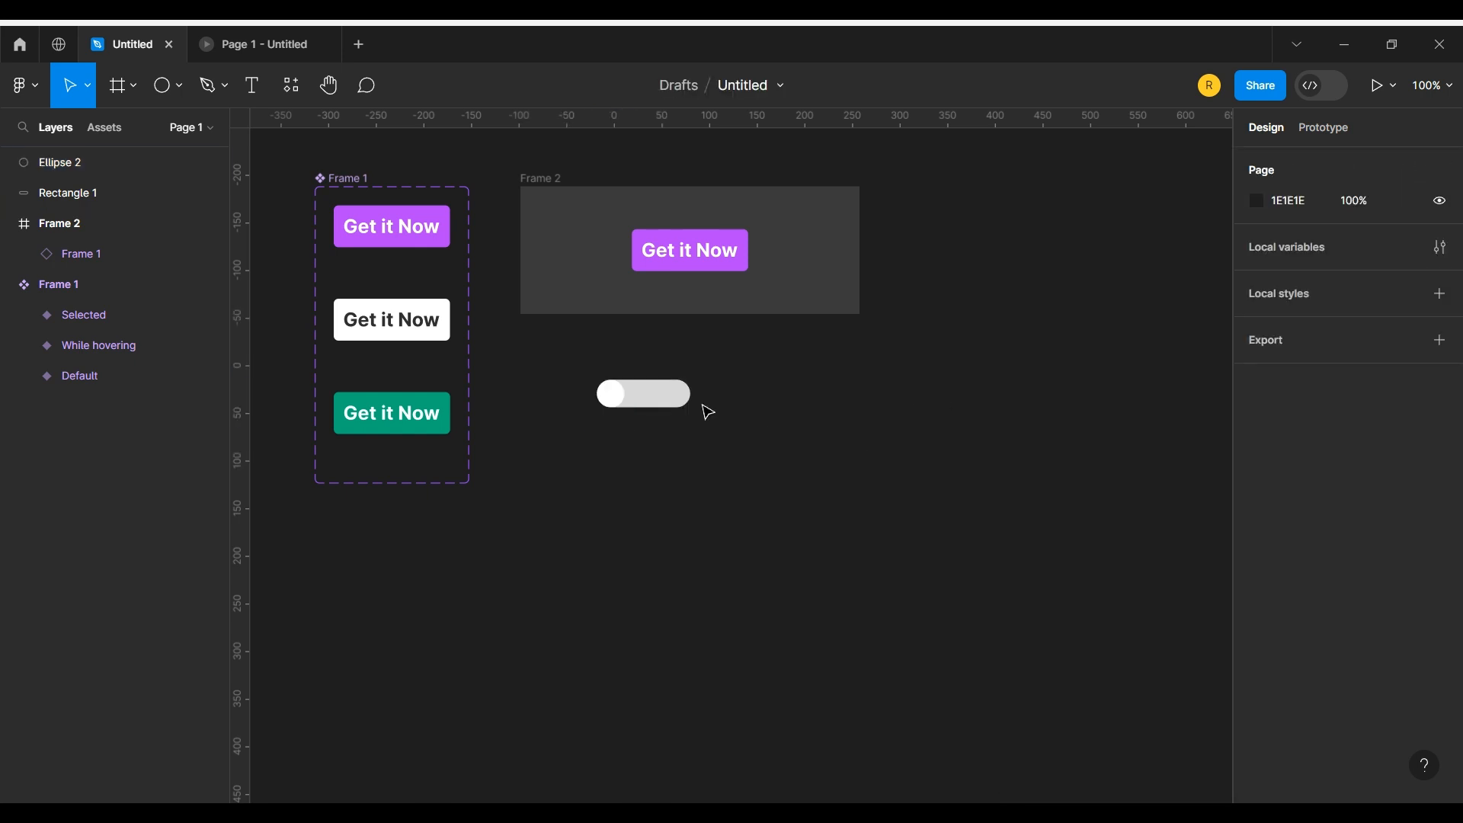
left_click(674, 397)
left_click(1256, 423)
left_click_drag(1067, 412, 945, 448)
- Combine the circle and the rounded rectangle into one auto layout frame
left_click(608, 392)
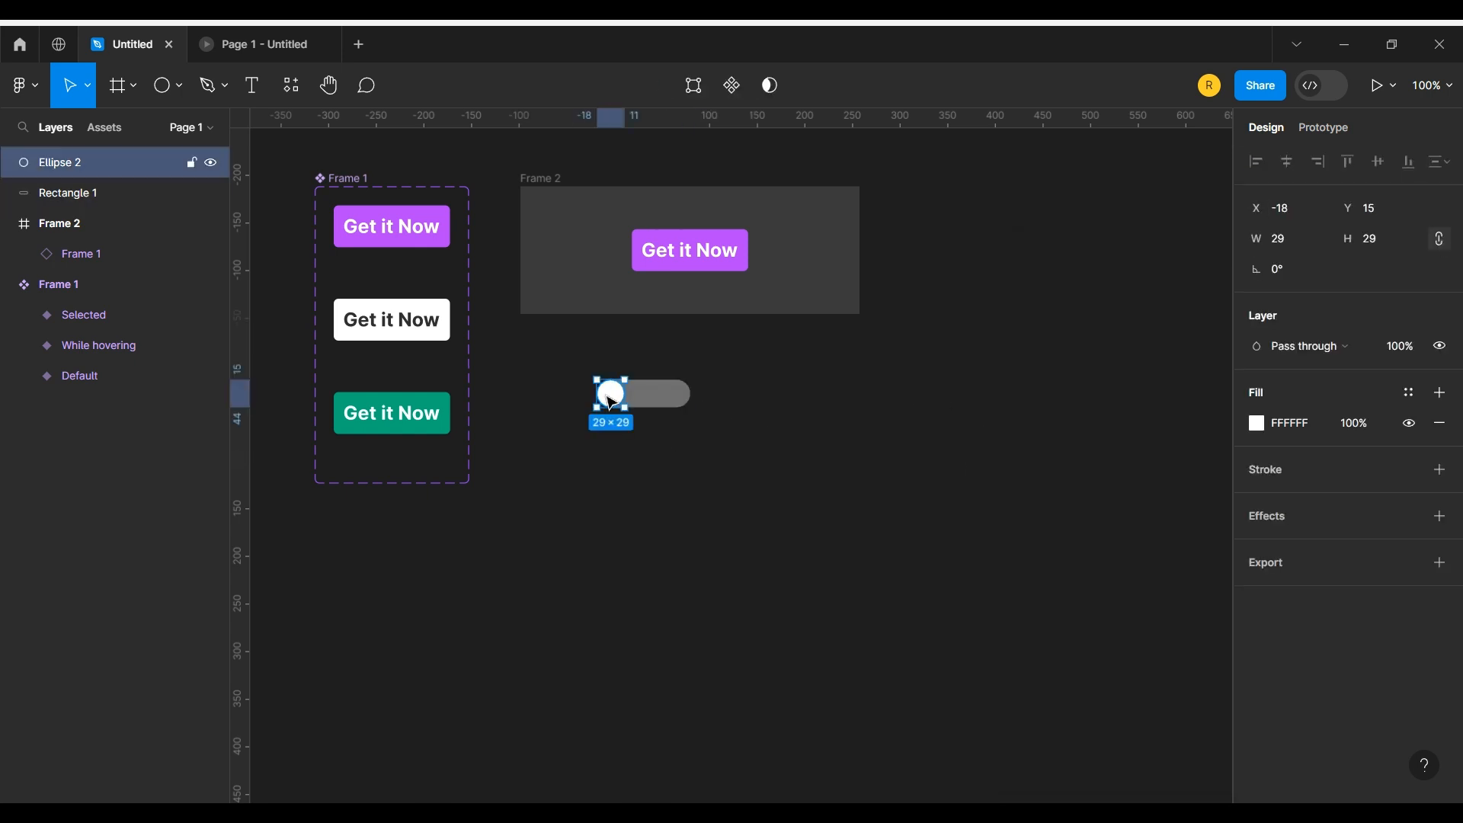
left_click(659, 393, "shift")
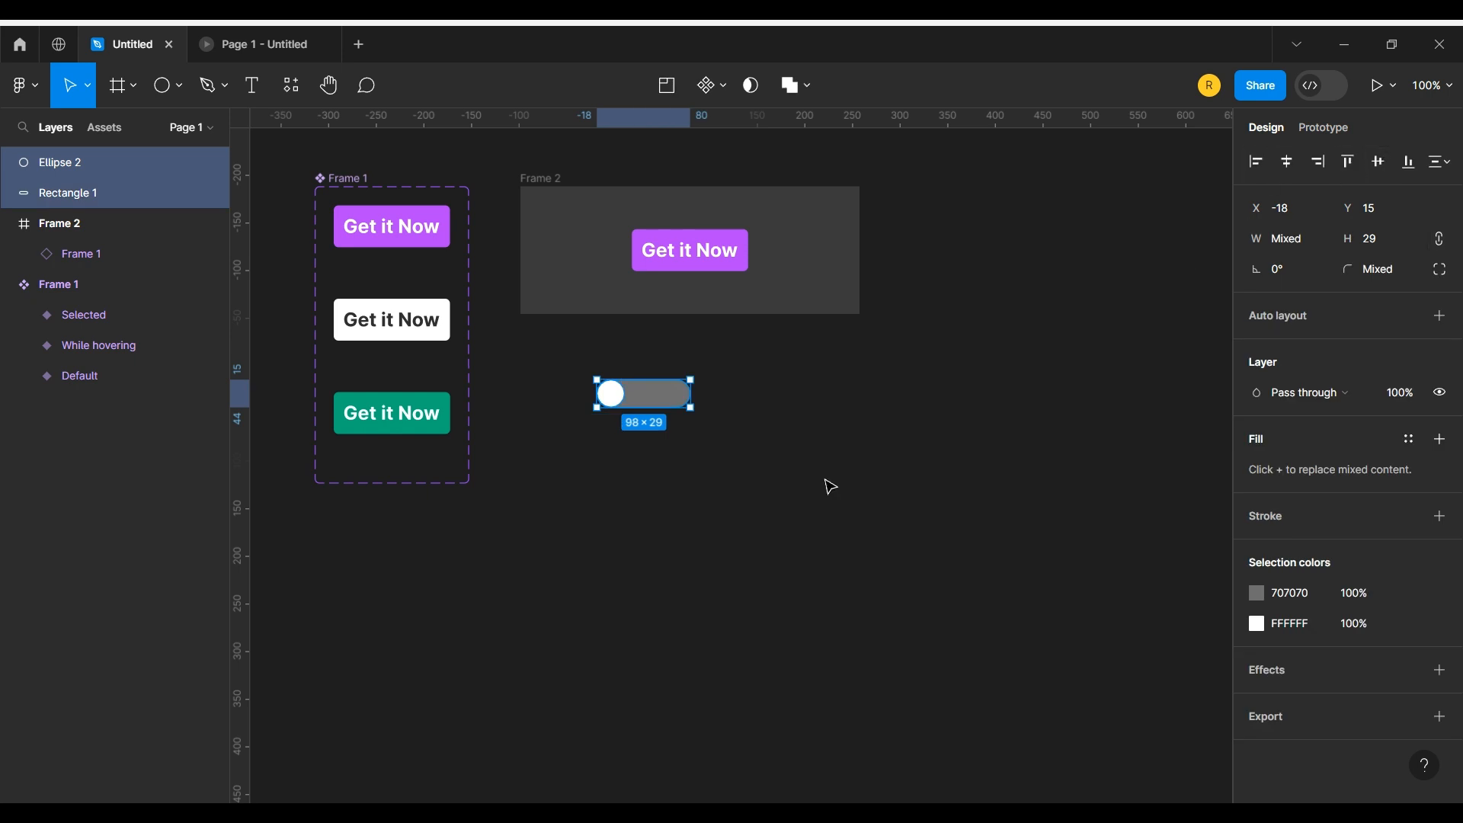
key("ctrl+g")
key("shift+a")
left_click(757, 431)
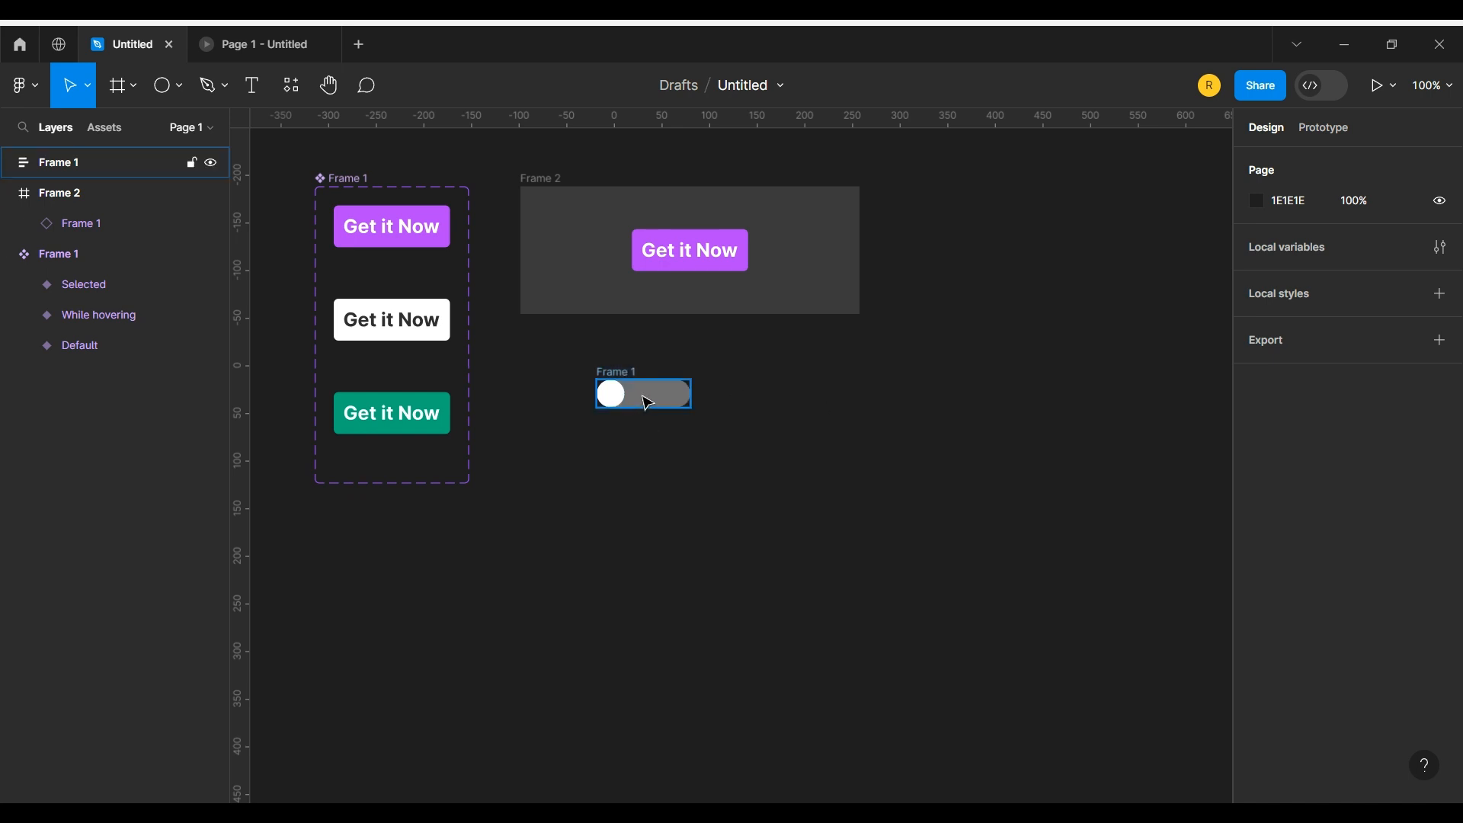
- Duplicate the toggle frame below the original and move the copy's circle to its right end at X 69
left_click_drag(642, 396, 644, 468, "alt")
double_click(614, 465)
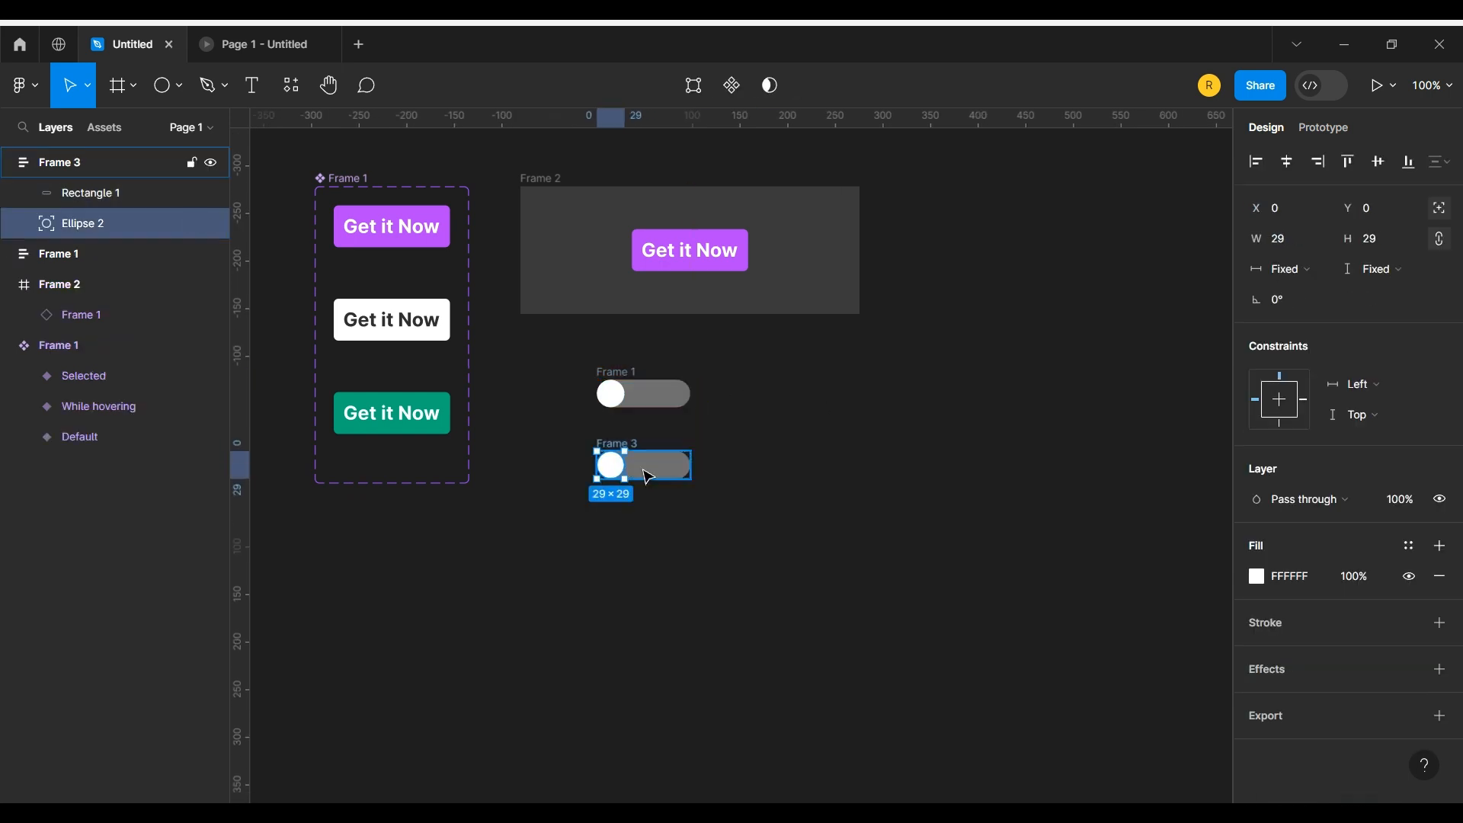
key("Right")
key("Right")
key("Right")
key("Right")
key("Right")
key("Right")
key("Right")
key("Right")
key("Right")
key("Right")
key("Right")
key("Right")
key("Right")
key("Right")
key("Right")
key("Right")
key("Right")
key("Right")
key("Right")
key("Right")
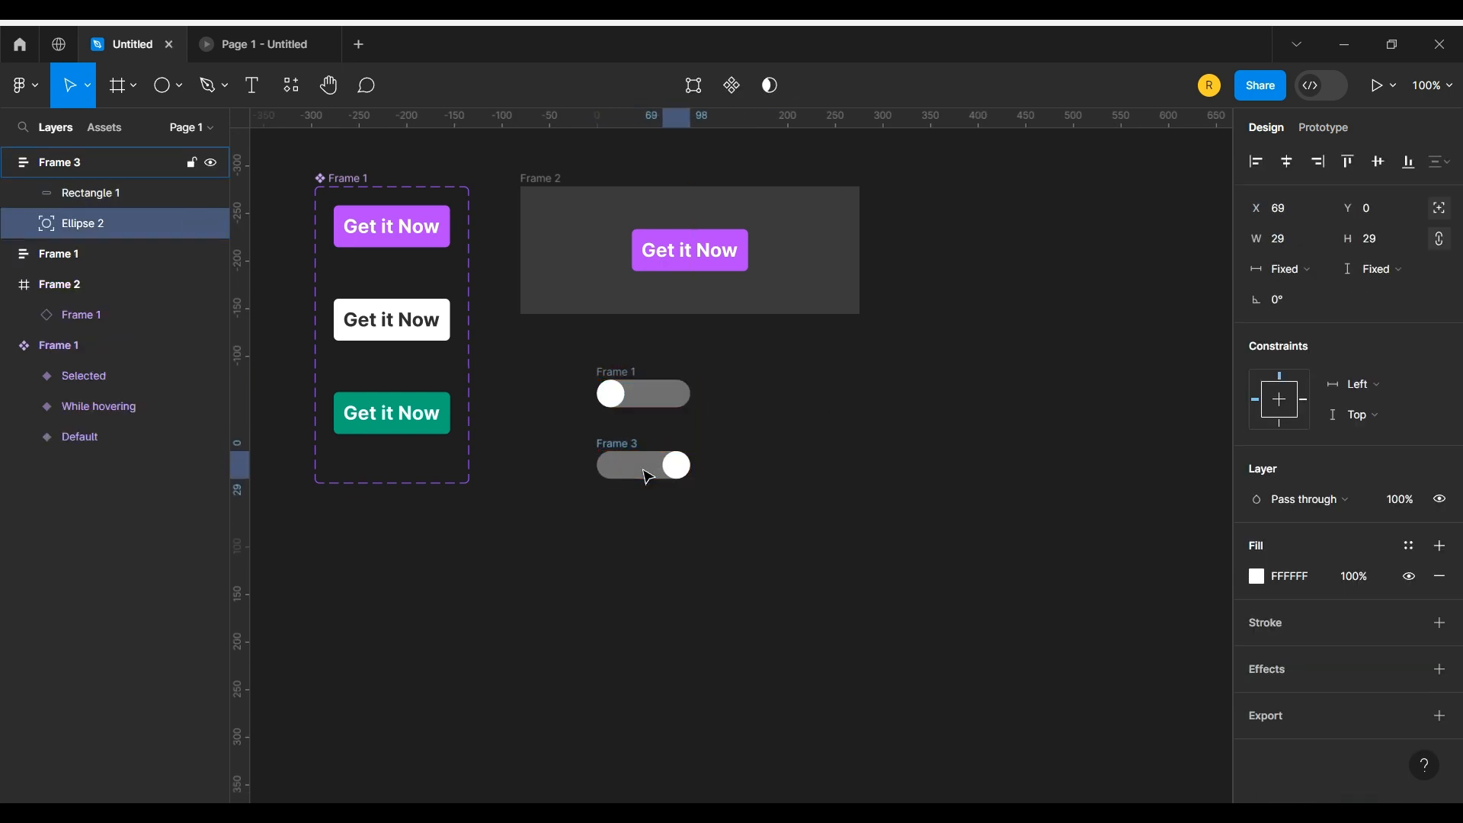
- Recolour the duplicated toggle's track with the green sampled from the Selected button
left_click(617, 447)
left_click(56, 197)
left_click(1256, 454)
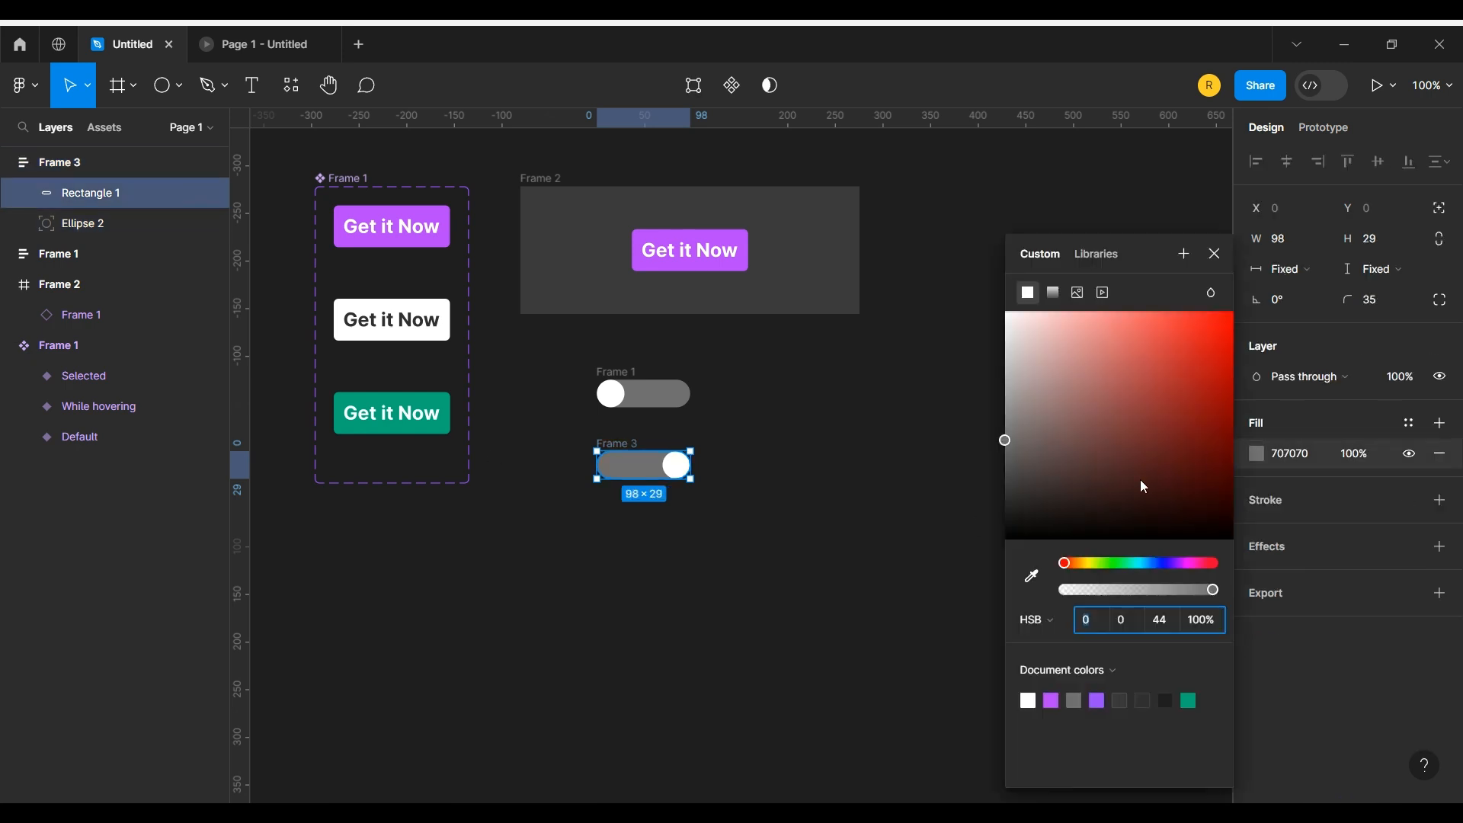
left_click(1032, 576)
left_click(352, 415)
left_click(736, 424)
- Delete the duplicated green toggle, Frame 3
scroll(556, 365, "down", 1)
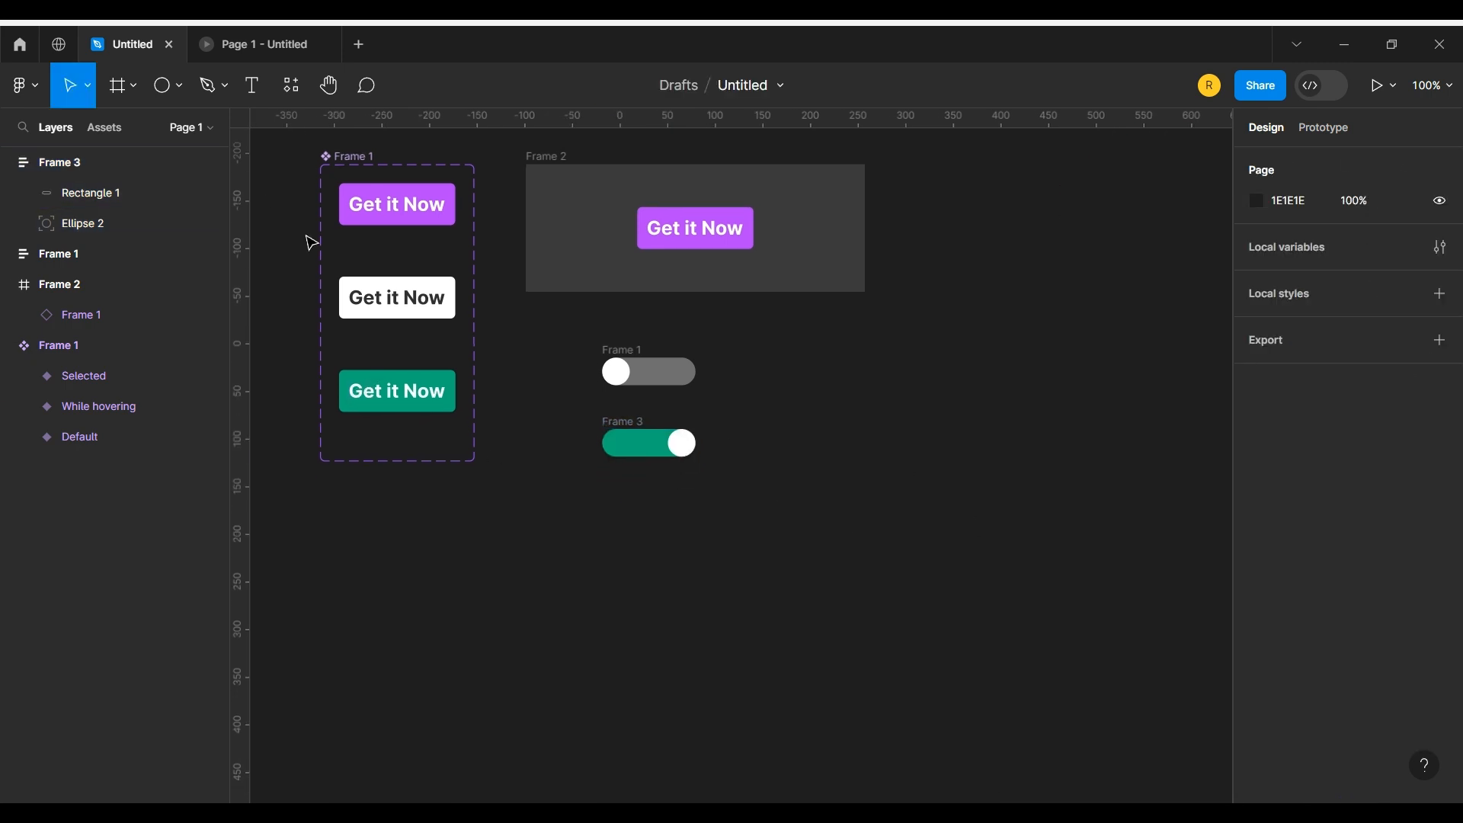
left_click(636, 355)
left_click(646, 442)
key("Delete")
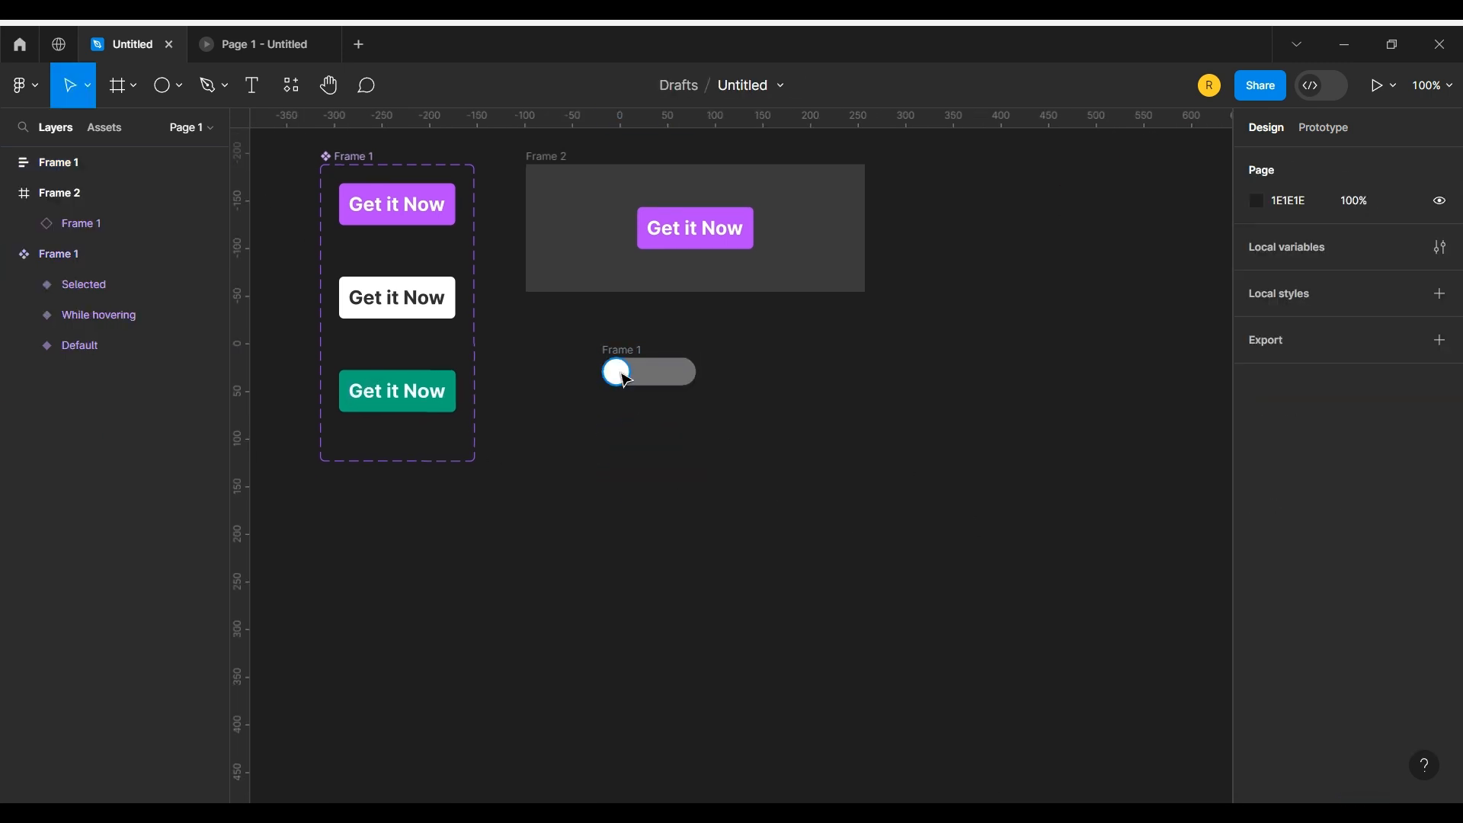
- Turn the remaining grey toggle frame into a component and add a second variant
left_click(647, 371)
left_click(667, 88)
left_click(670, 85)
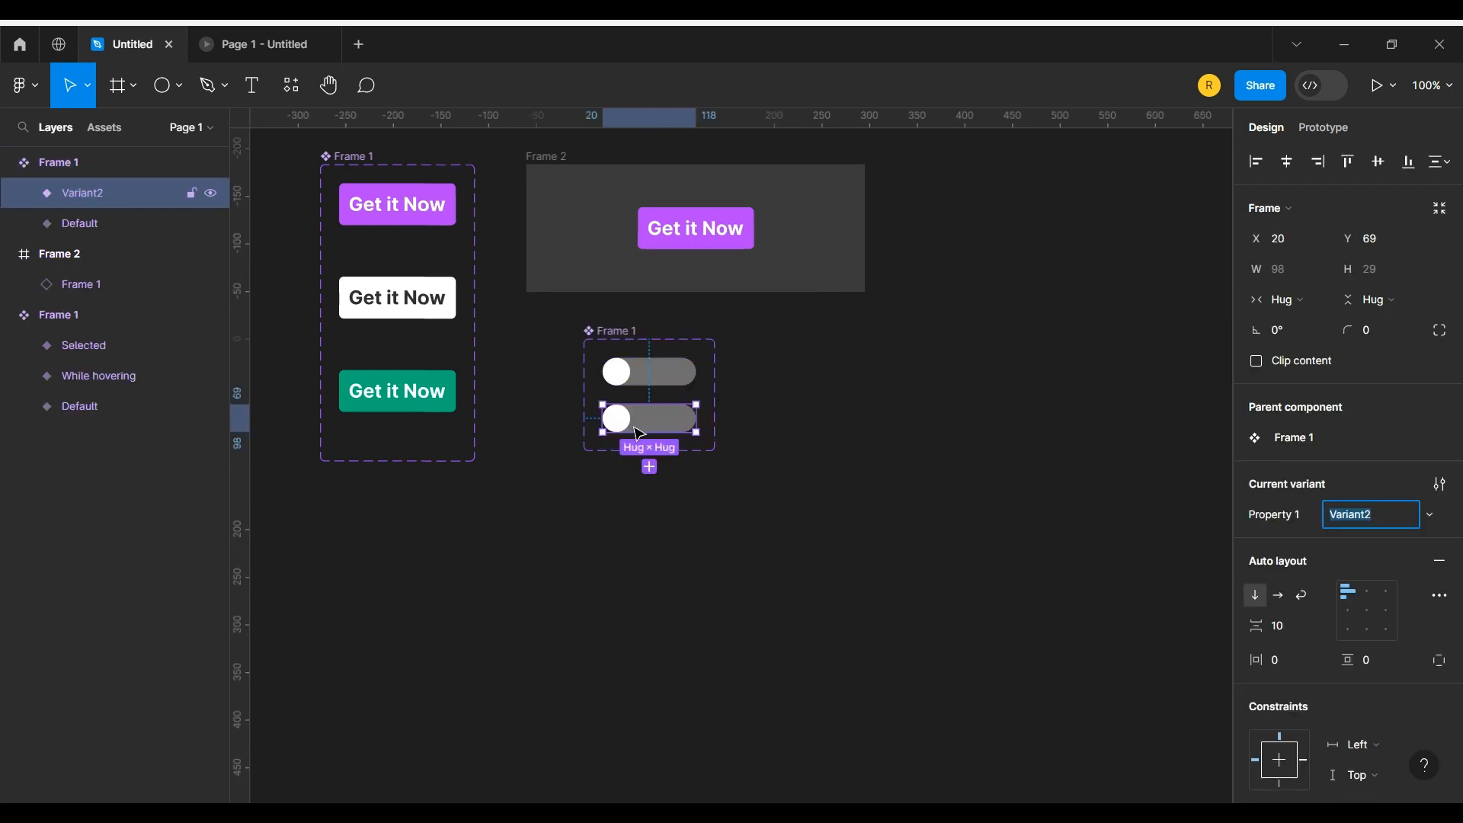
- Rename the toggle's second variant as true and its Default variant as False
left_click(1353, 517)
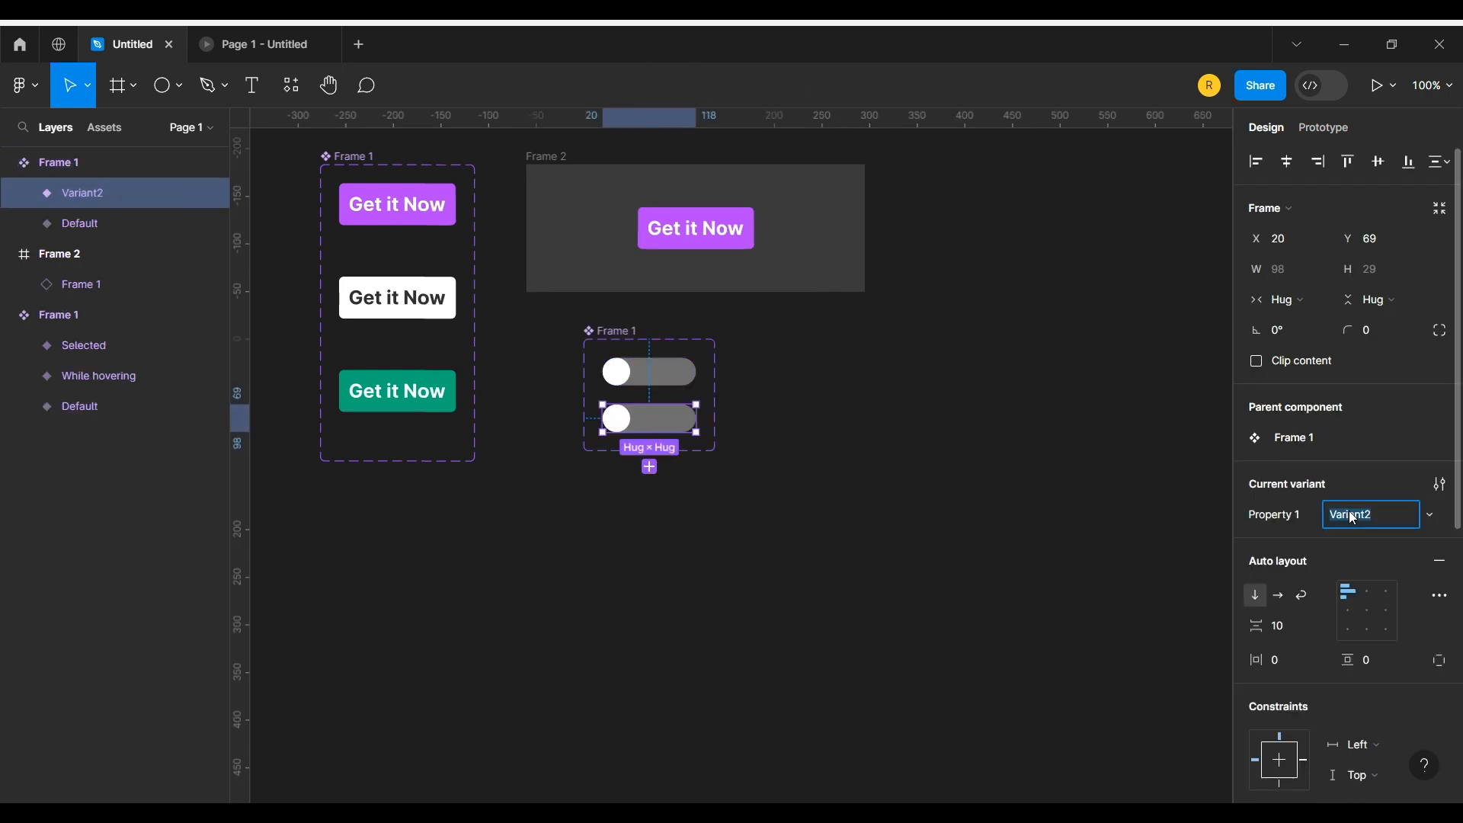
type("true")
left_click(972, 557)
left_click(97, 222)
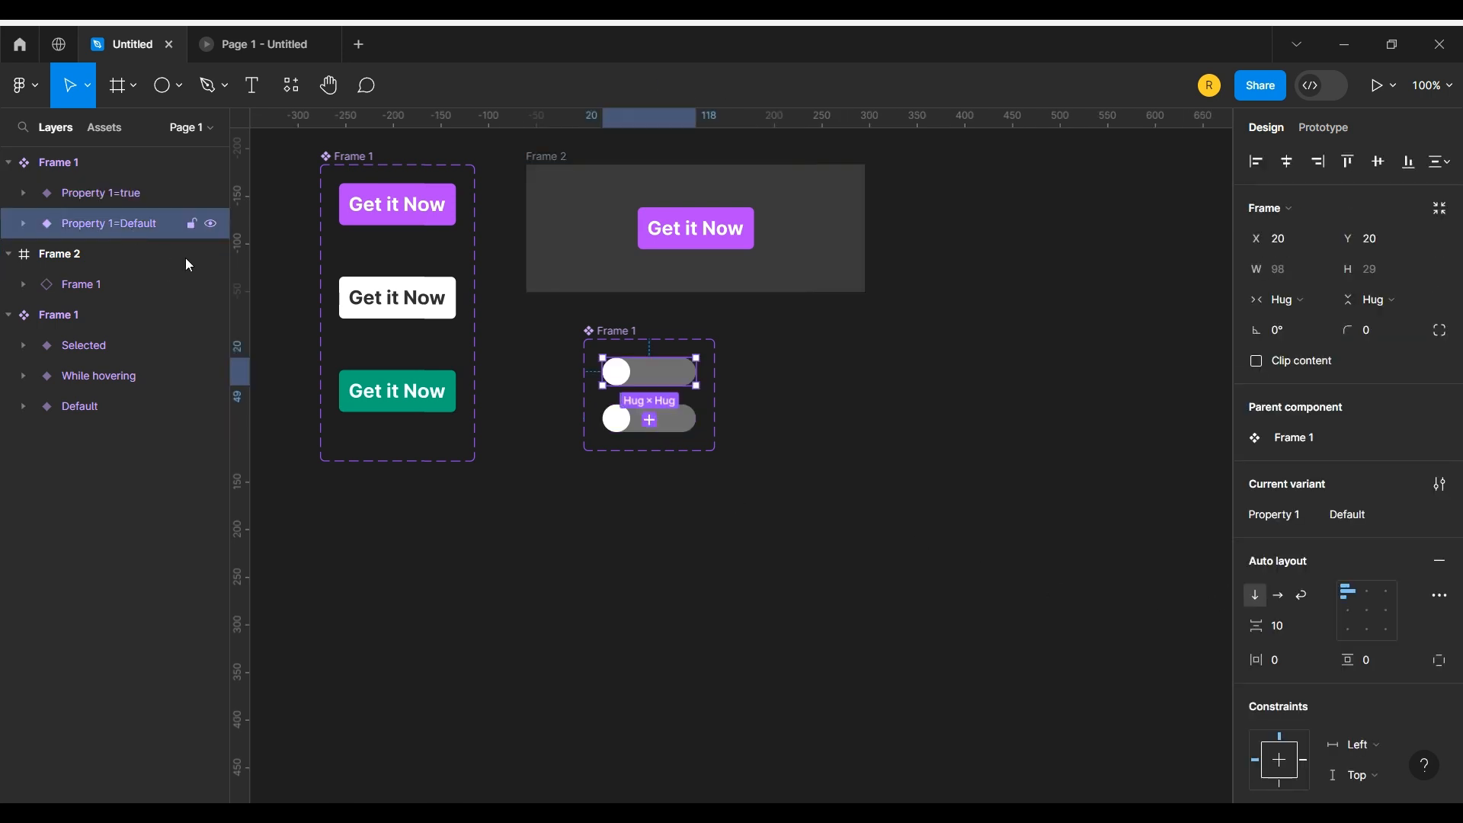
left_click(1357, 526)
type("False")
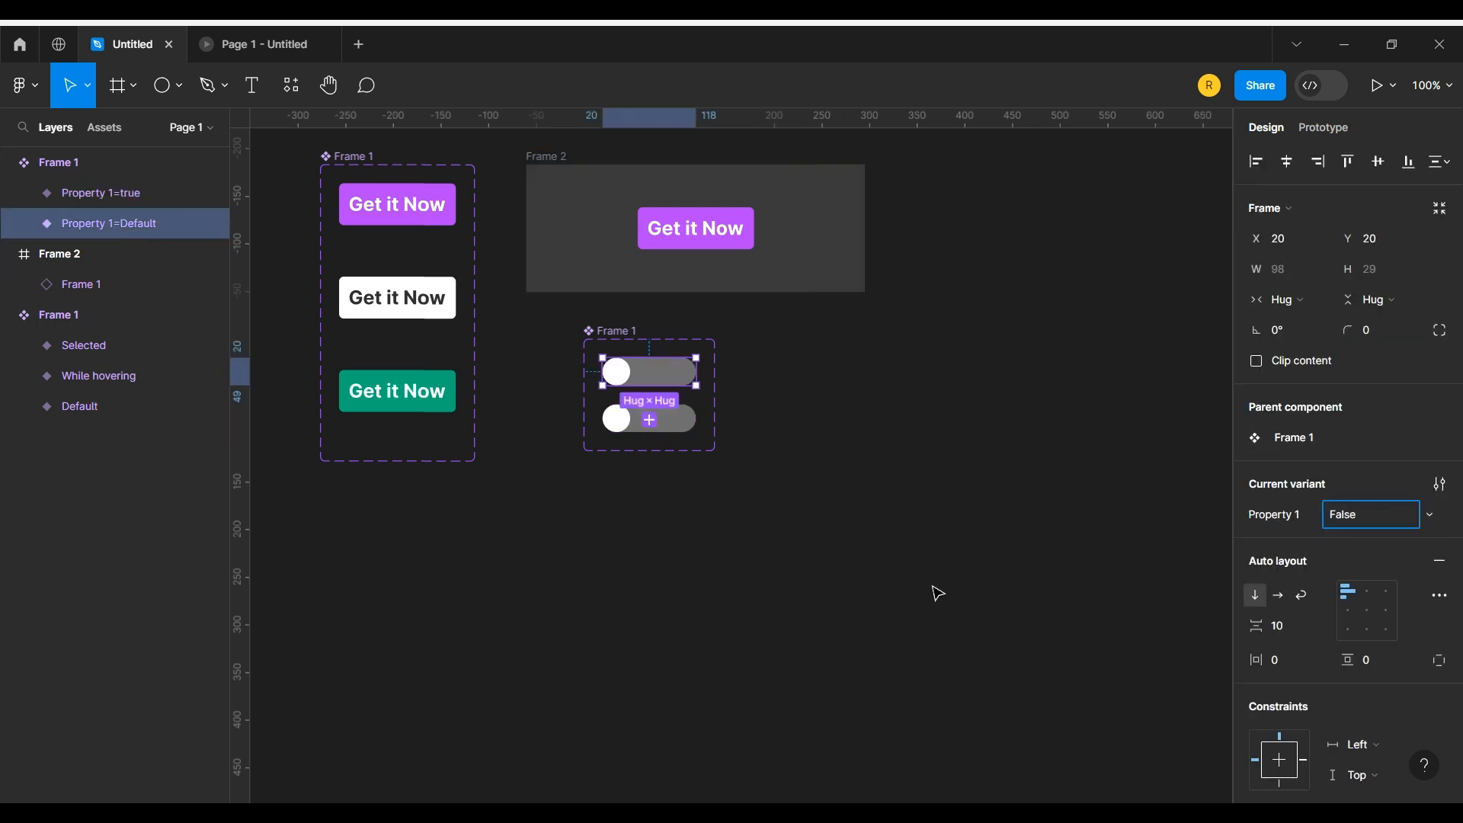
left_click(934, 592)
- Move the white circle in the true variant to the right end of its track, at X 69
left_click(617, 329)
double_click(612, 428)
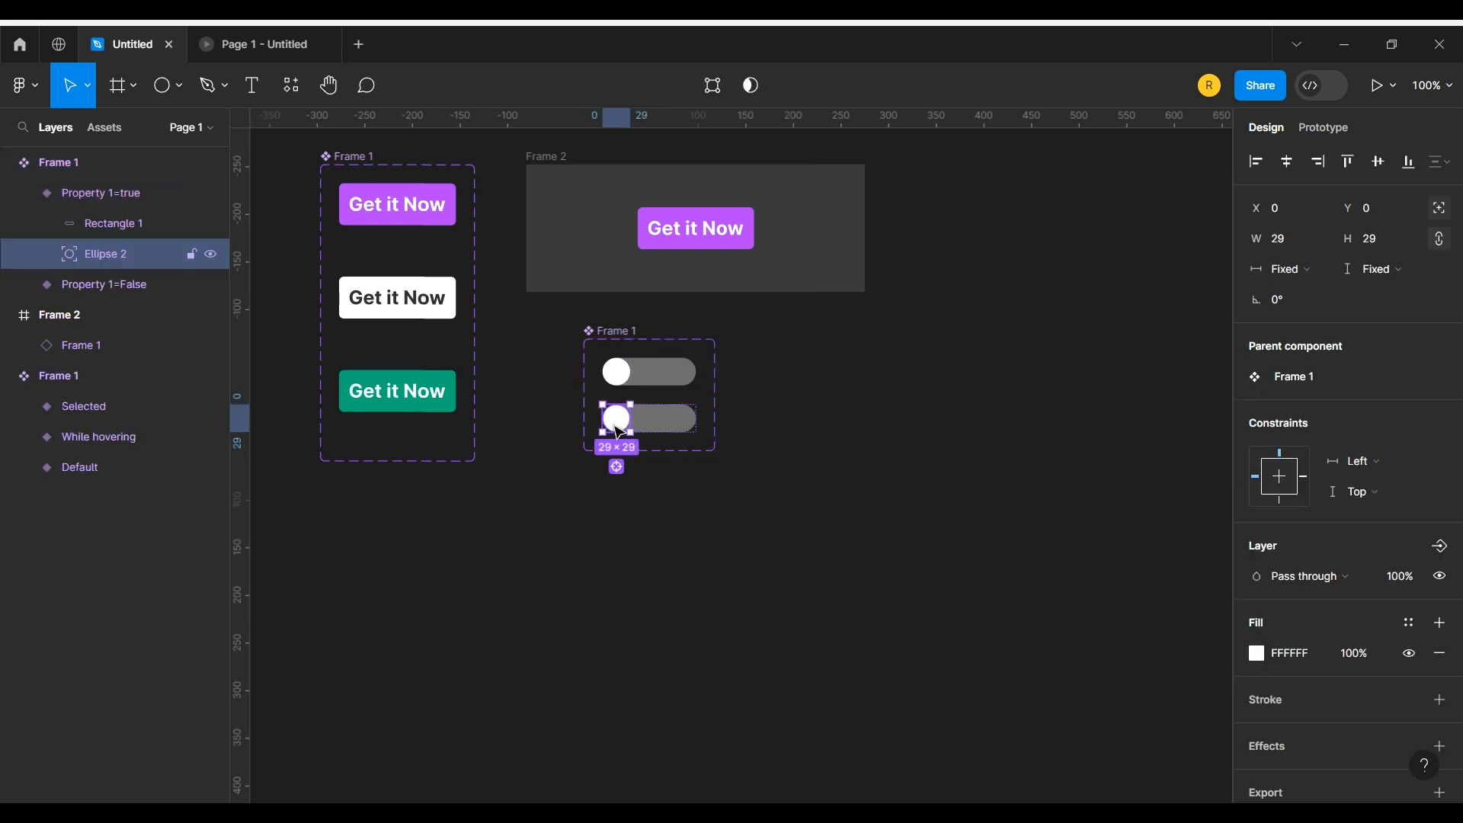
key("Right")
key("Right")
key("Right")
key("Right")
key("Right")
key("Right")
key("Right")
key("Right")
key("Right")
key("Right")
key("Right")
key("Right")
key("Right")
key("Right")
key("Right")
key("Right")
key("Right")
key("Right")
key("Right")
key("Right")
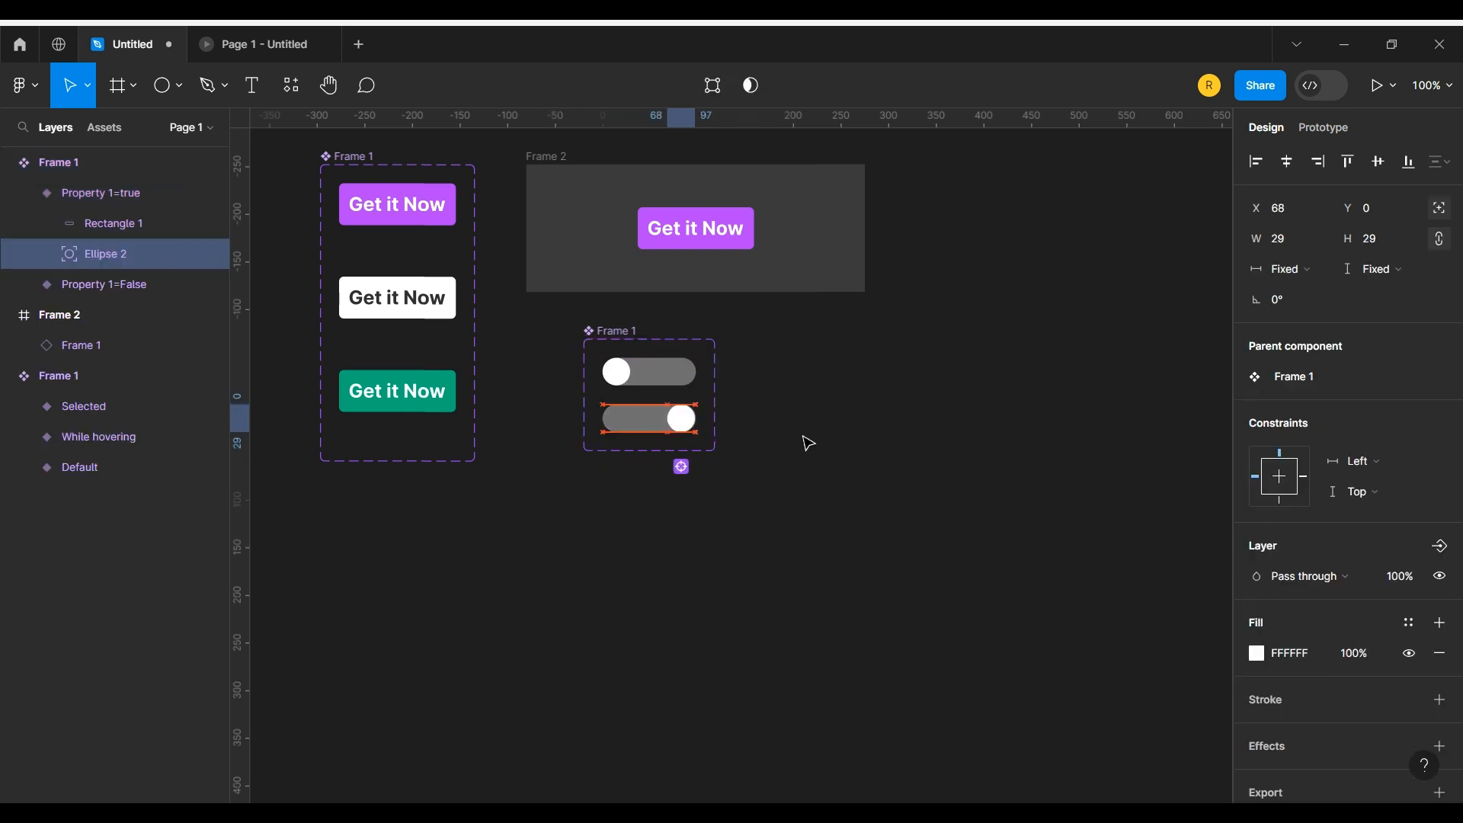
- Recolour the true variant's grey 707070 track with the green sampled from the Selected button
key("Escape")
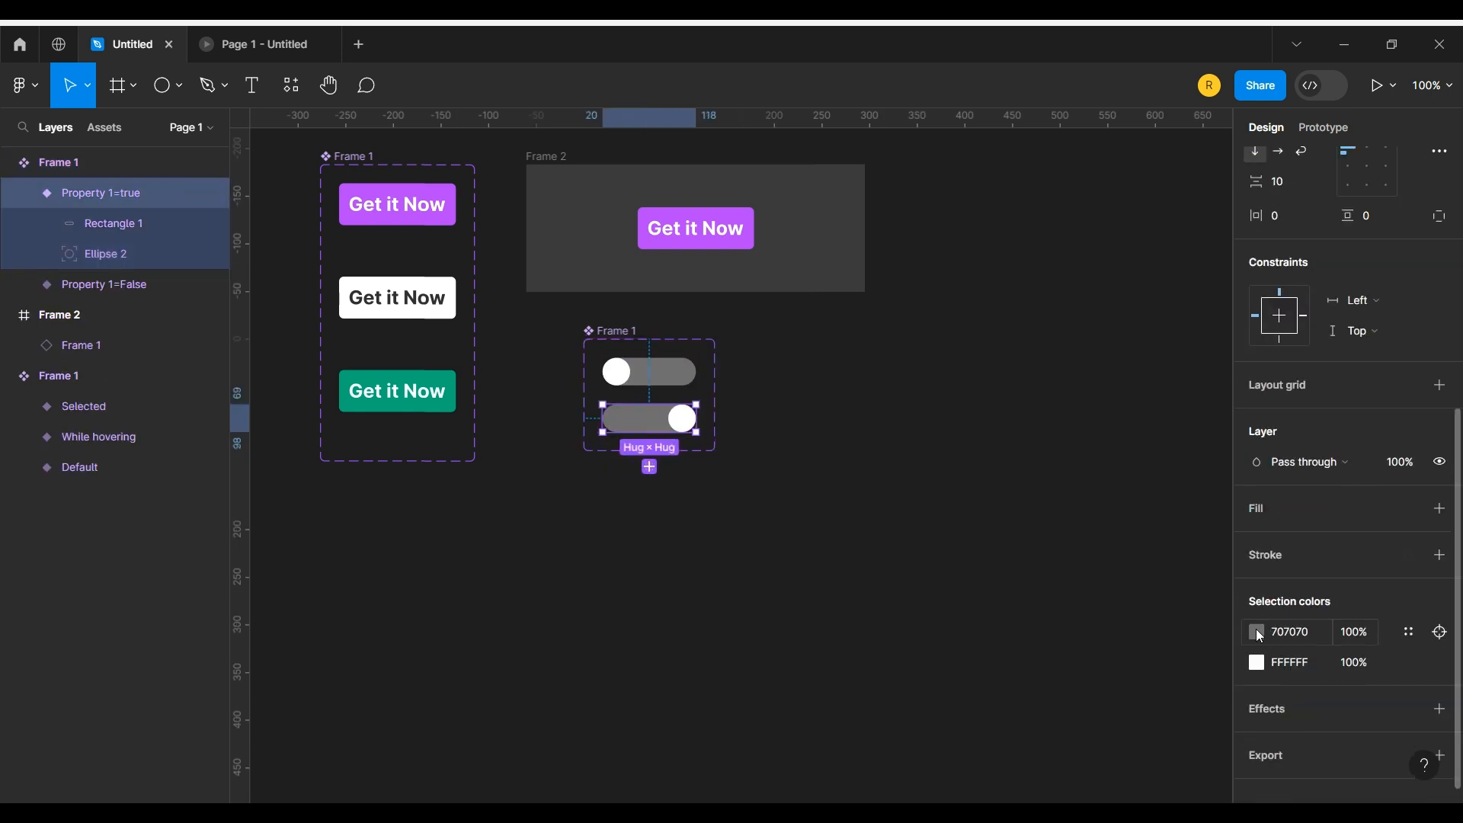
left_click(1255, 632)
left_click(1028, 579)
left_click(377, 376)
left_click(891, 479)
left_click_drag(841, 503, 852, 609)
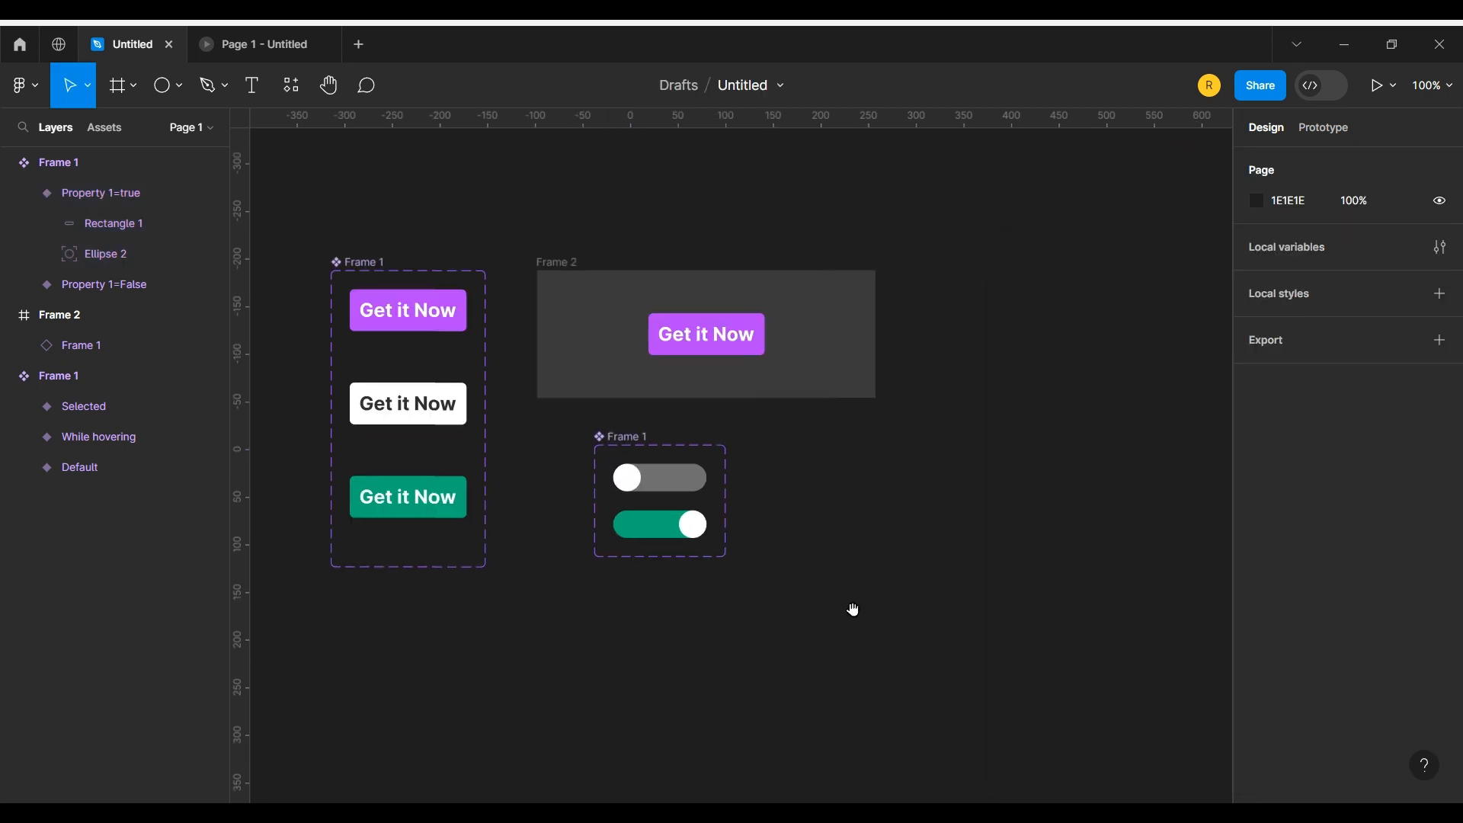
- Add an instance of the toggle component to Frame 2 and arrange it beside the button, with the button at X 47, Y 50
left_click(107, 126)
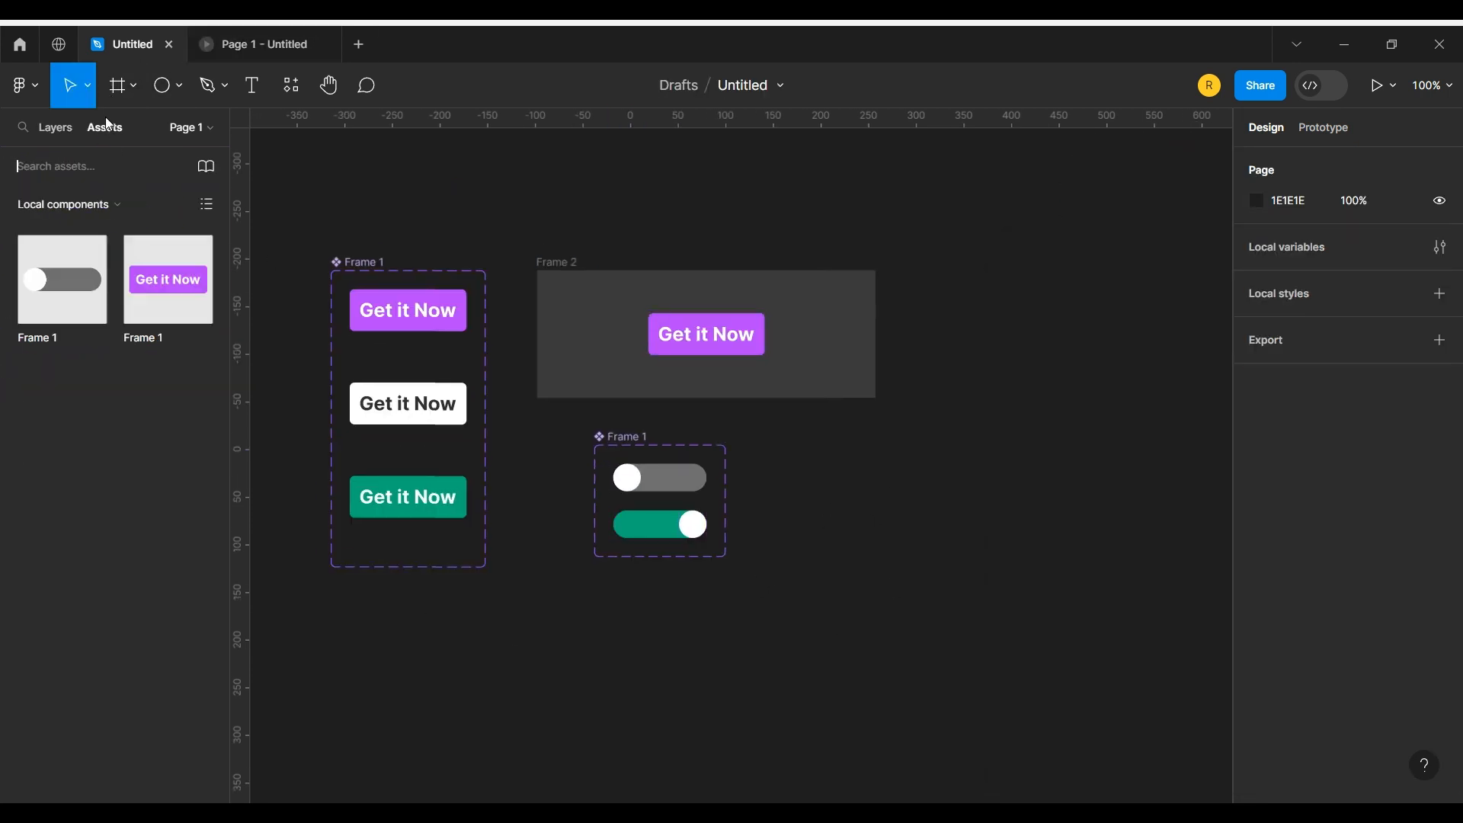
left_click_drag(67, 281, 822, 339)
left_click_drag(696, 330, 629, 335)
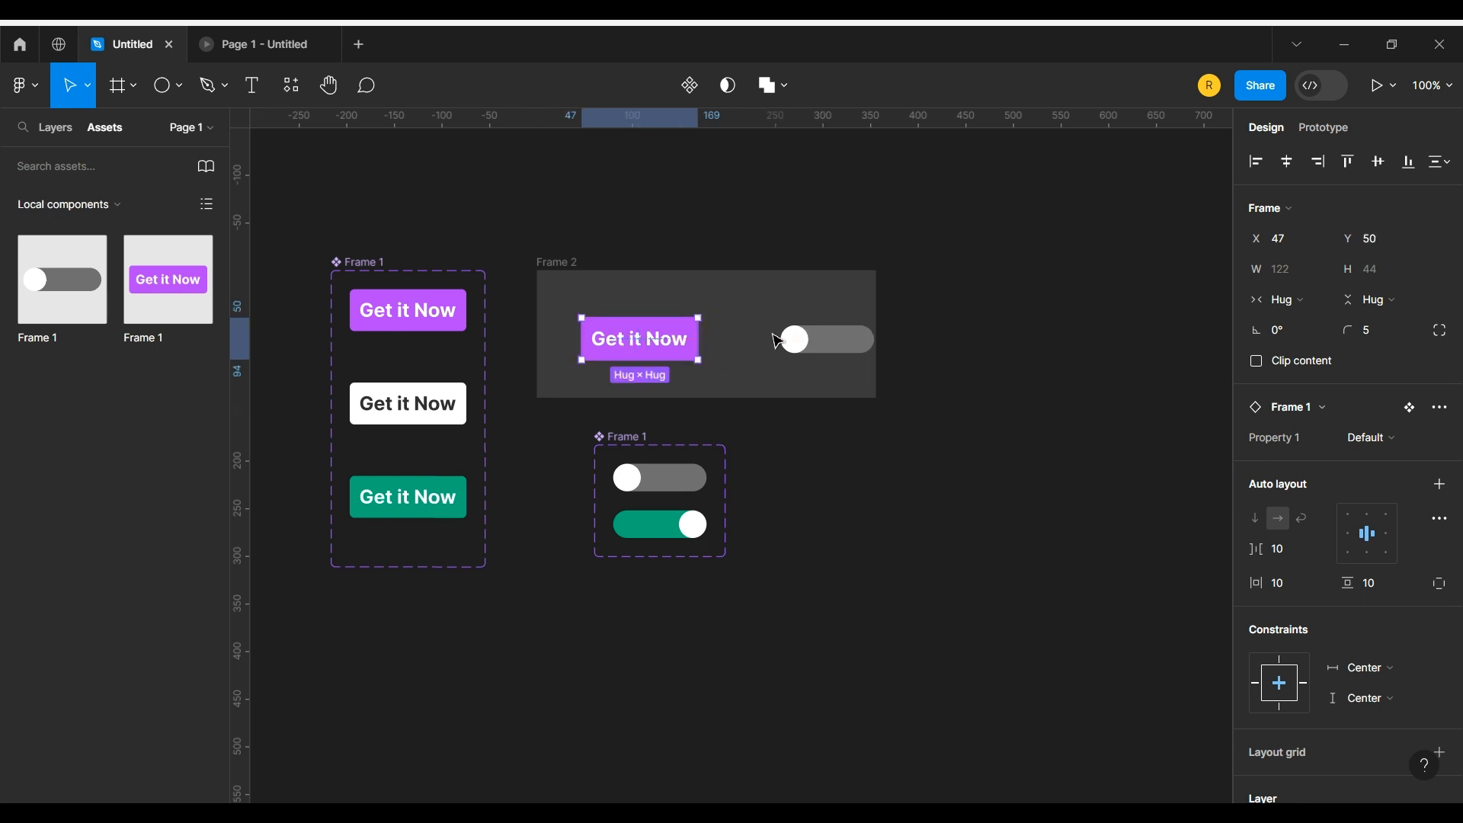
left_click_drag(776, 341, 732, 340)
left_click(705, 337)
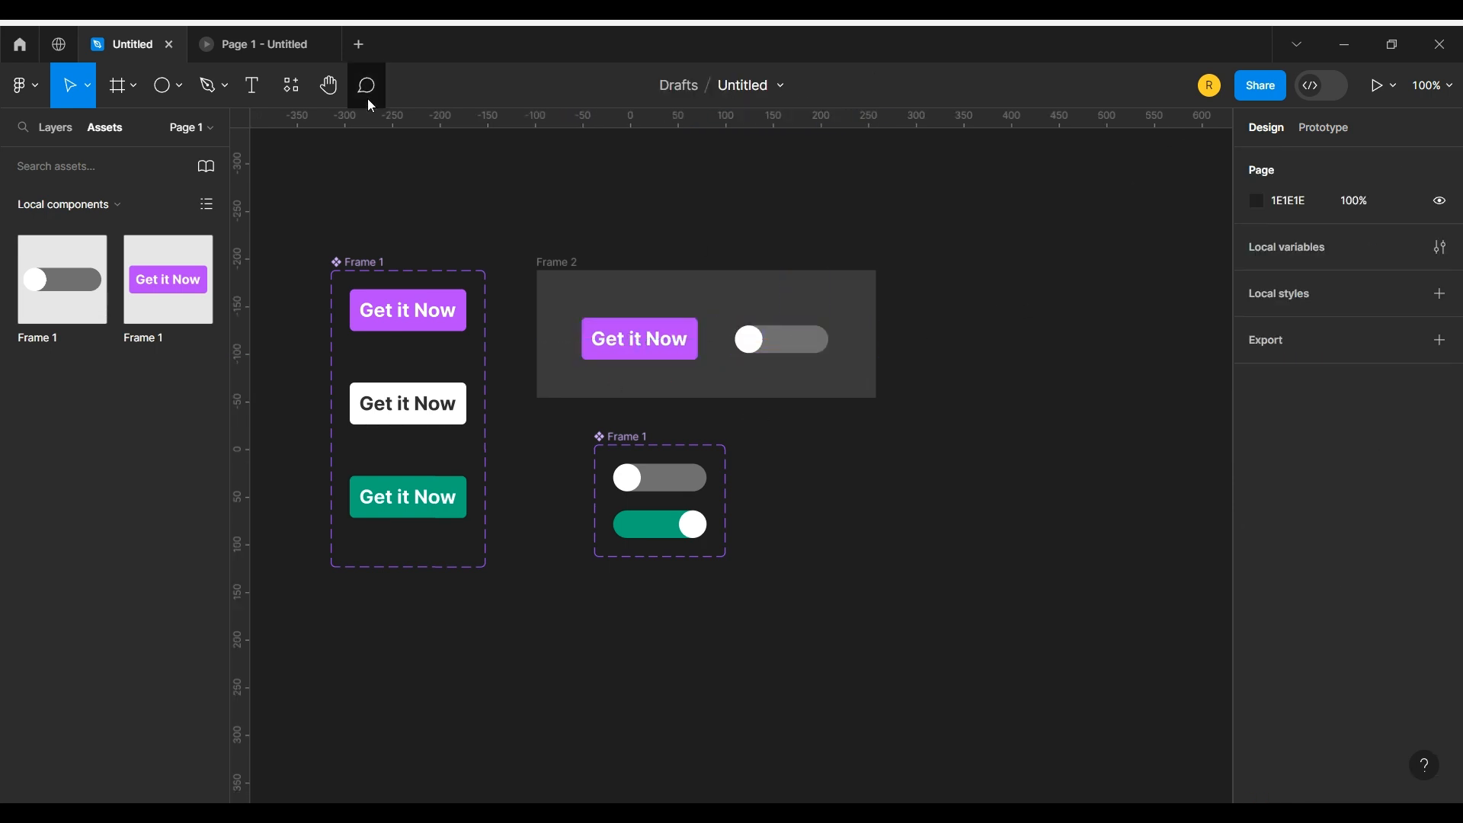
left_click(259, 44)
left_click(130, 44)
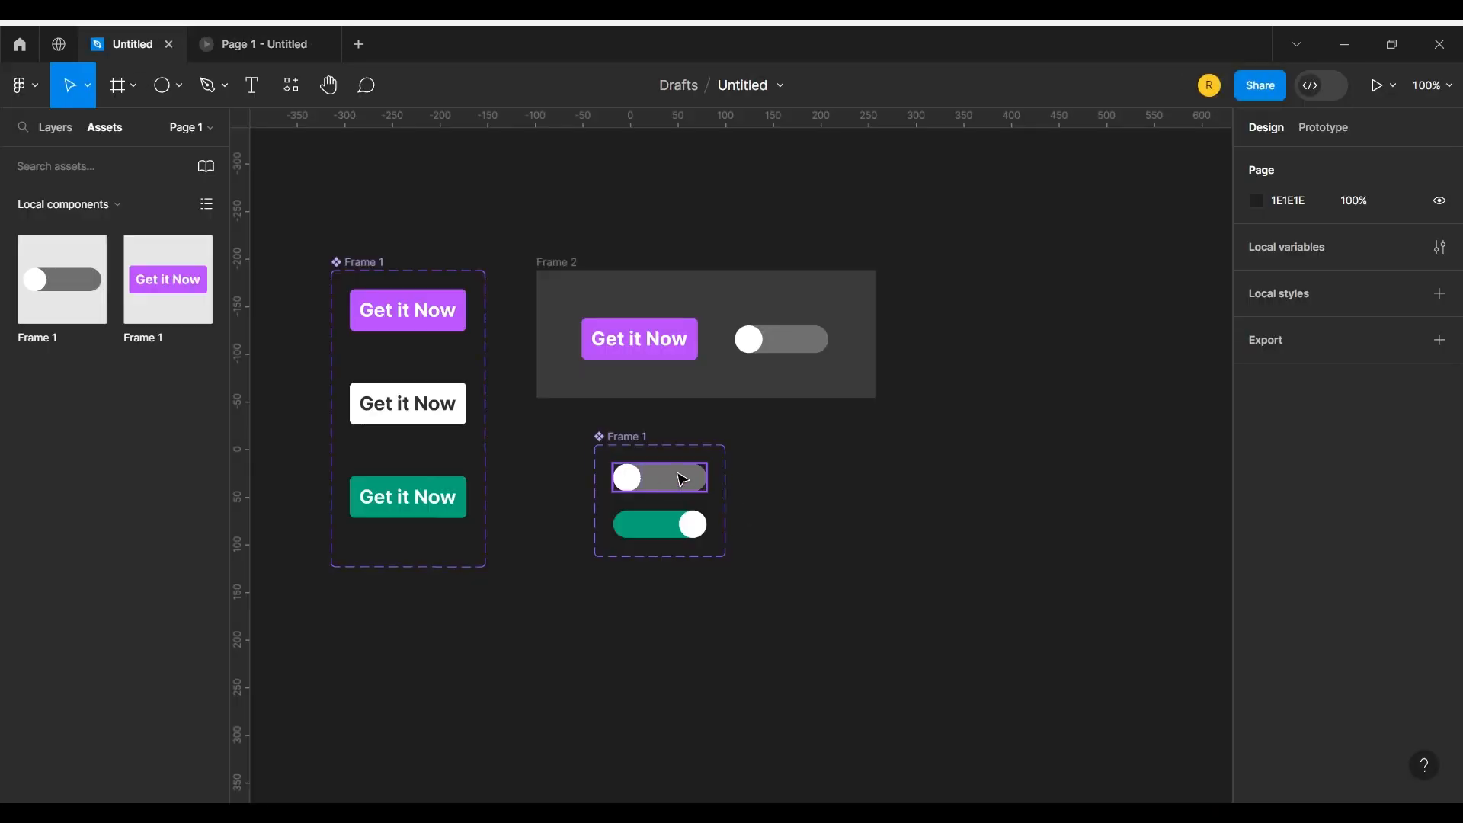
- Link the False variant's circle to the true variant with an On click Change to interaction using Smart animate, Ease out, 300ms
left_click(682, 479)
double_click(638, 488)
left_click(1318, 130)
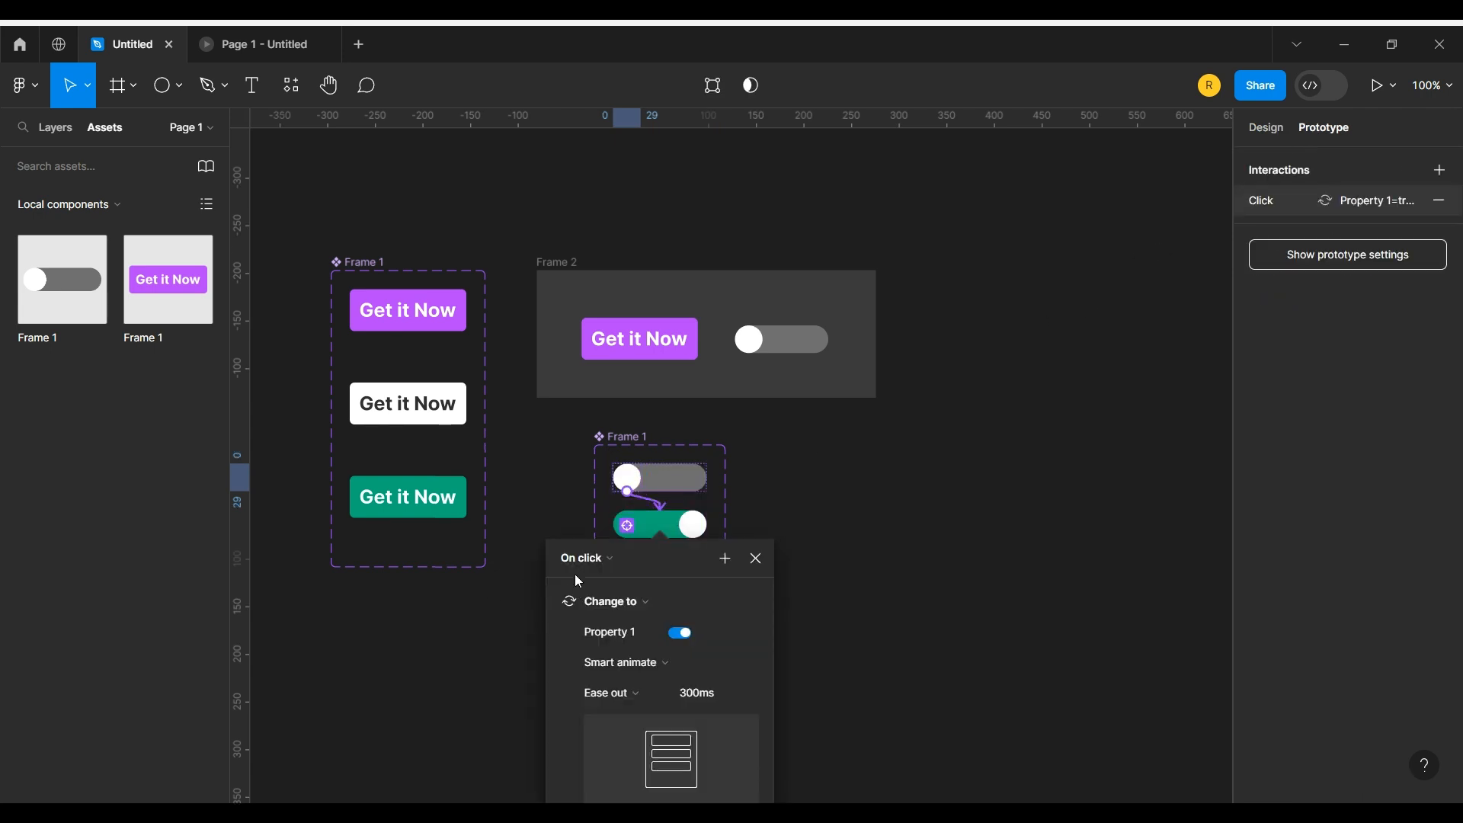
- Link the true variant's circle back to the False variant with a prototype interaction
left_click(691, 524)
double_click(696, 527)
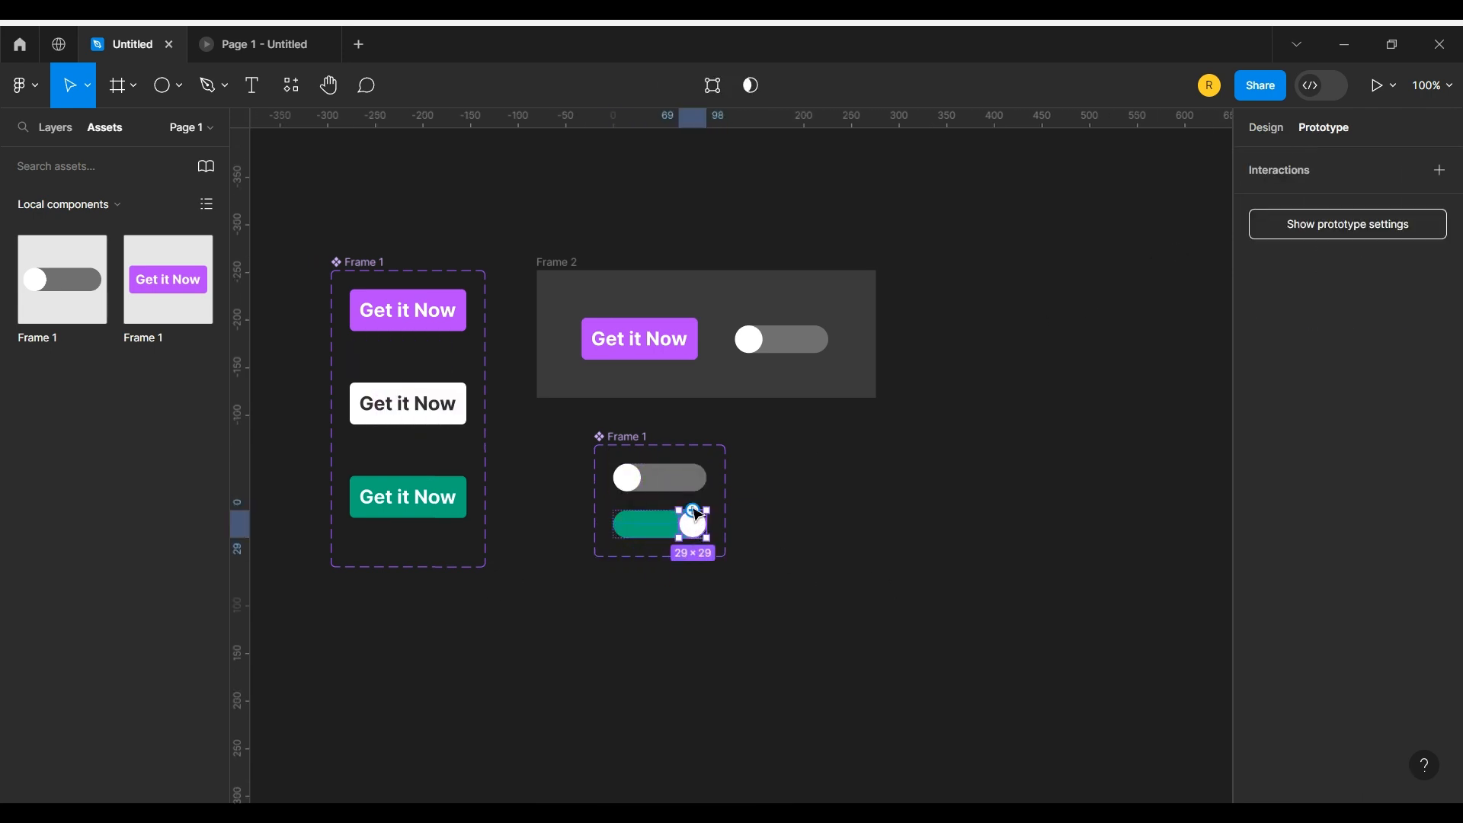
left_click_drag(692, 511, 667, 480)
left_click(790, 638)
- Test the prototype preview by switching the toggle on and off several times and activating the Get it Now button
left_click(252, 37)
left_click(781, 442)
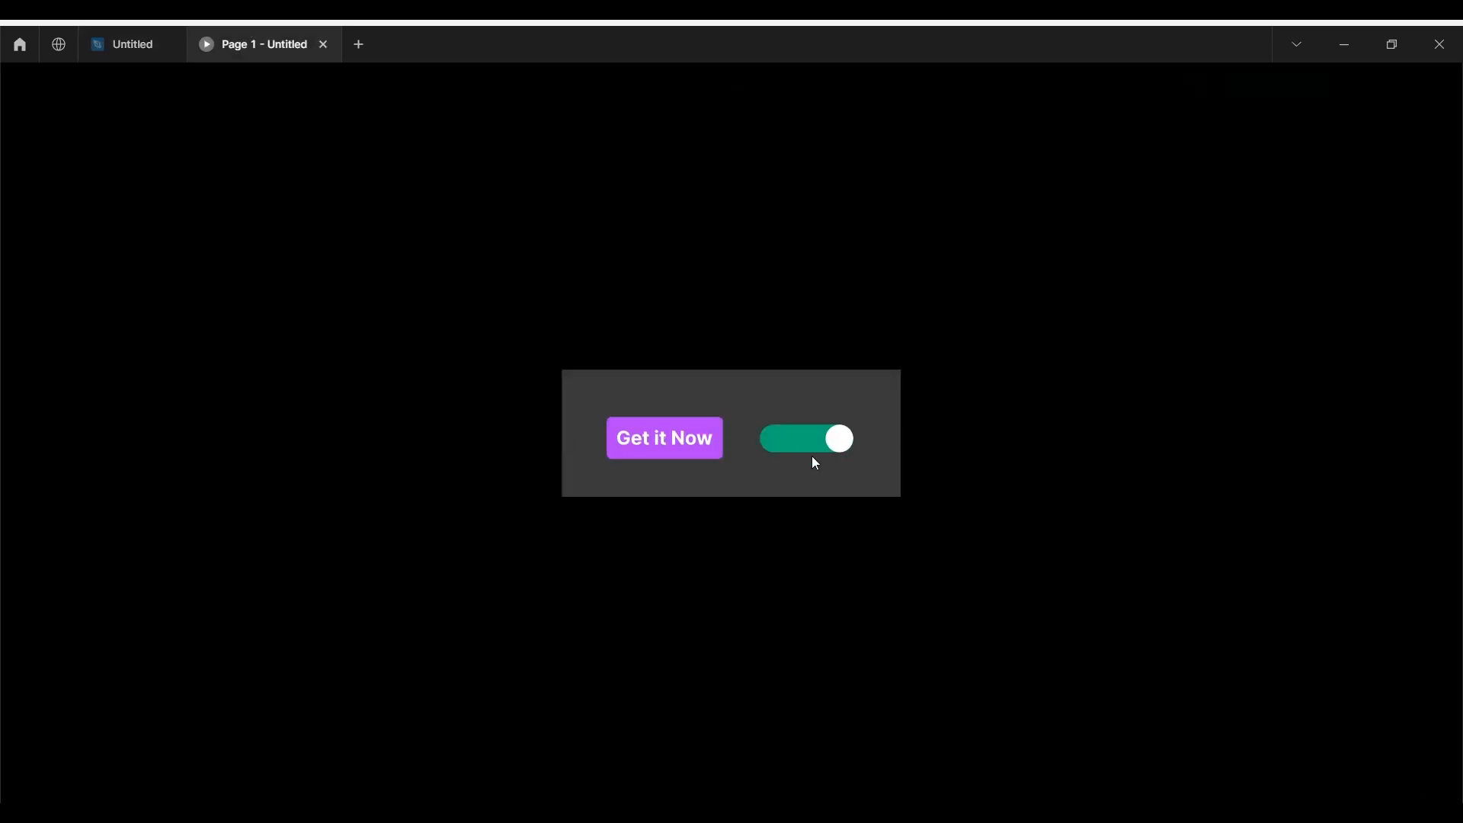
left_click(834, 442)
left_click(776, 442)
left_click(793, 448)
left_click(800, 450)
left_click(777, 444)
left_click(849, 446)
left_click(847, 445)
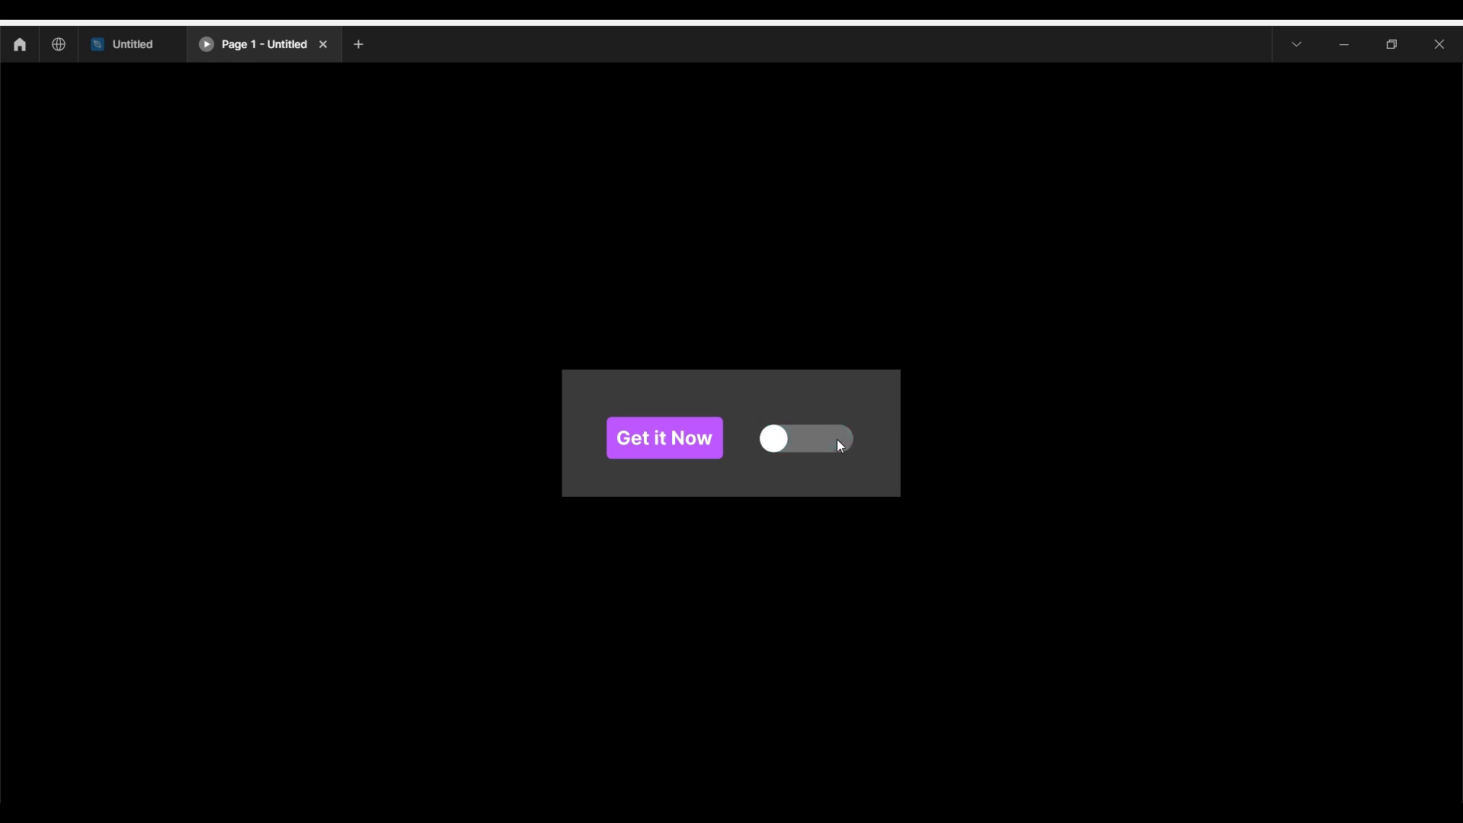
left_click(785, 449)
left_click(681, 441)
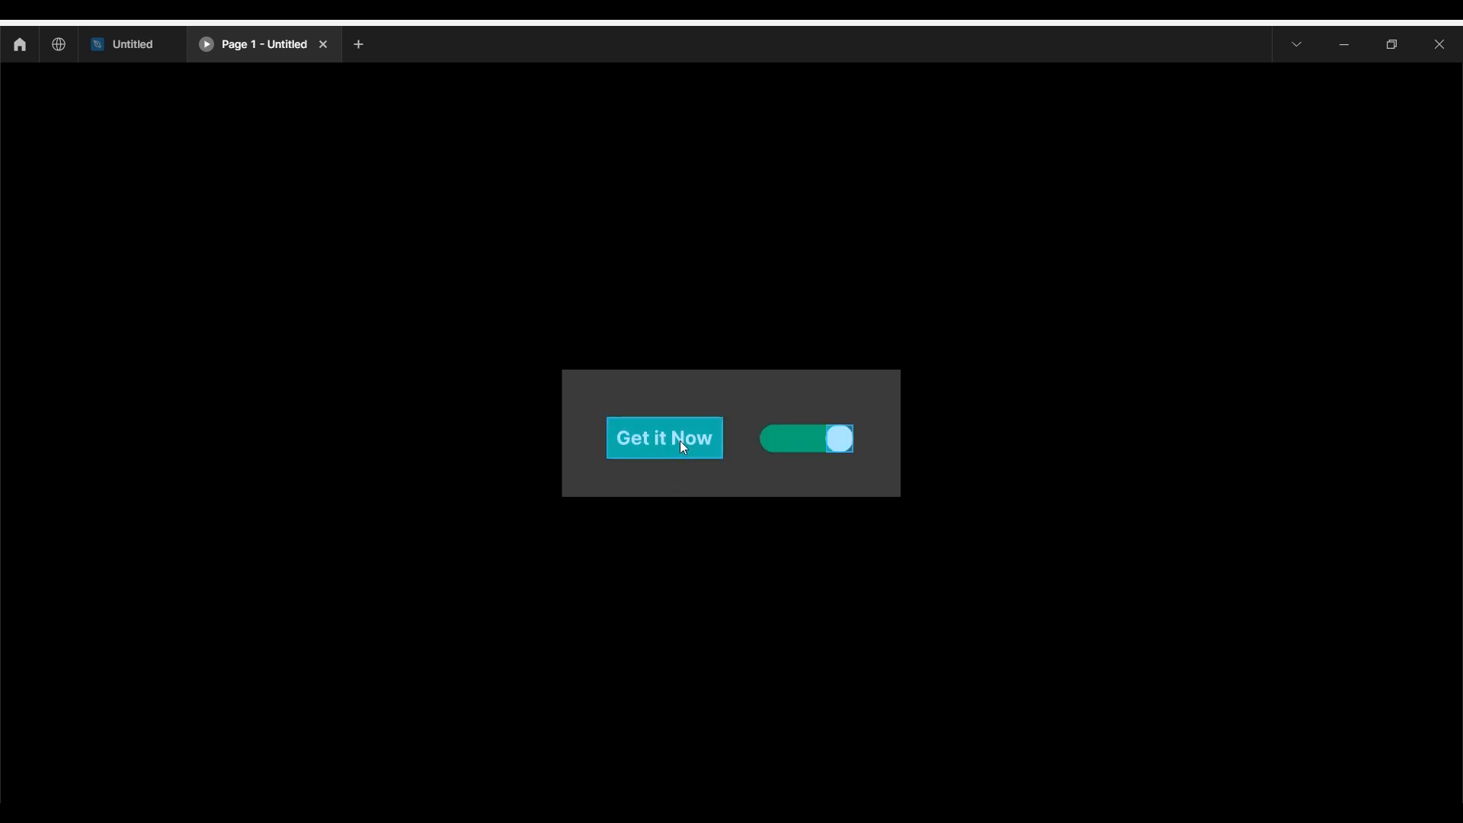